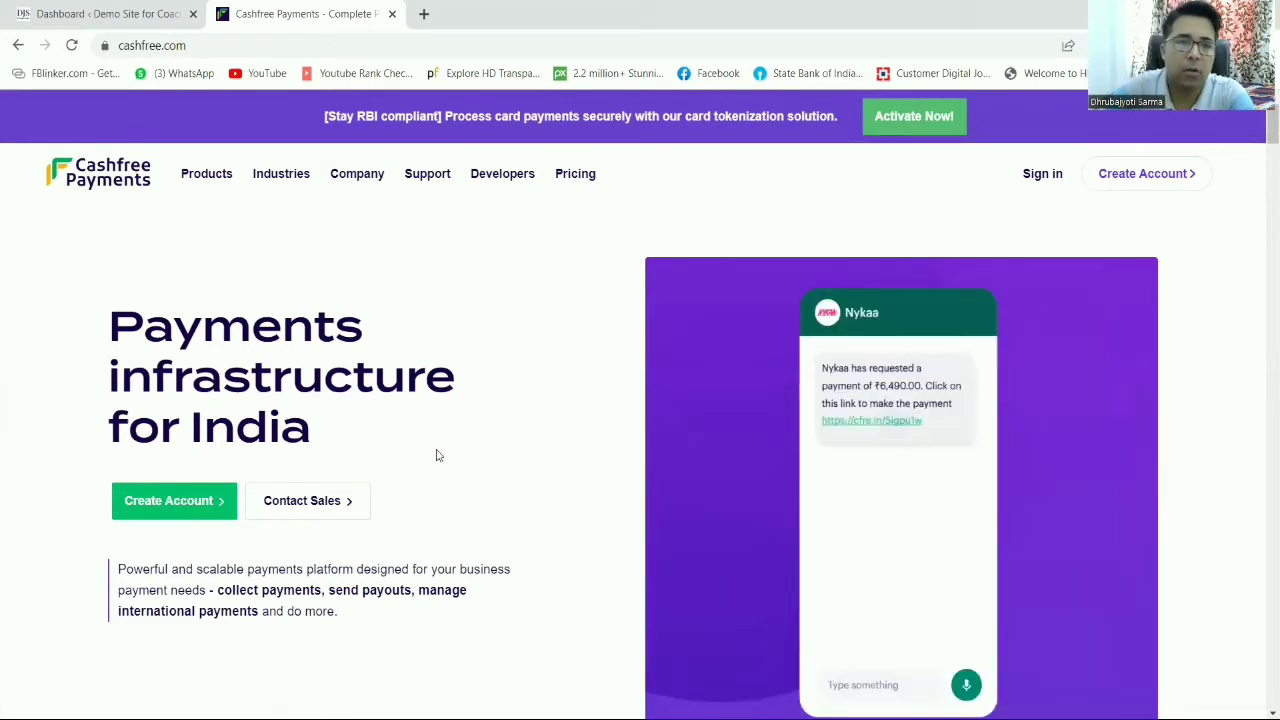
scroll(394, 420, down, 2)
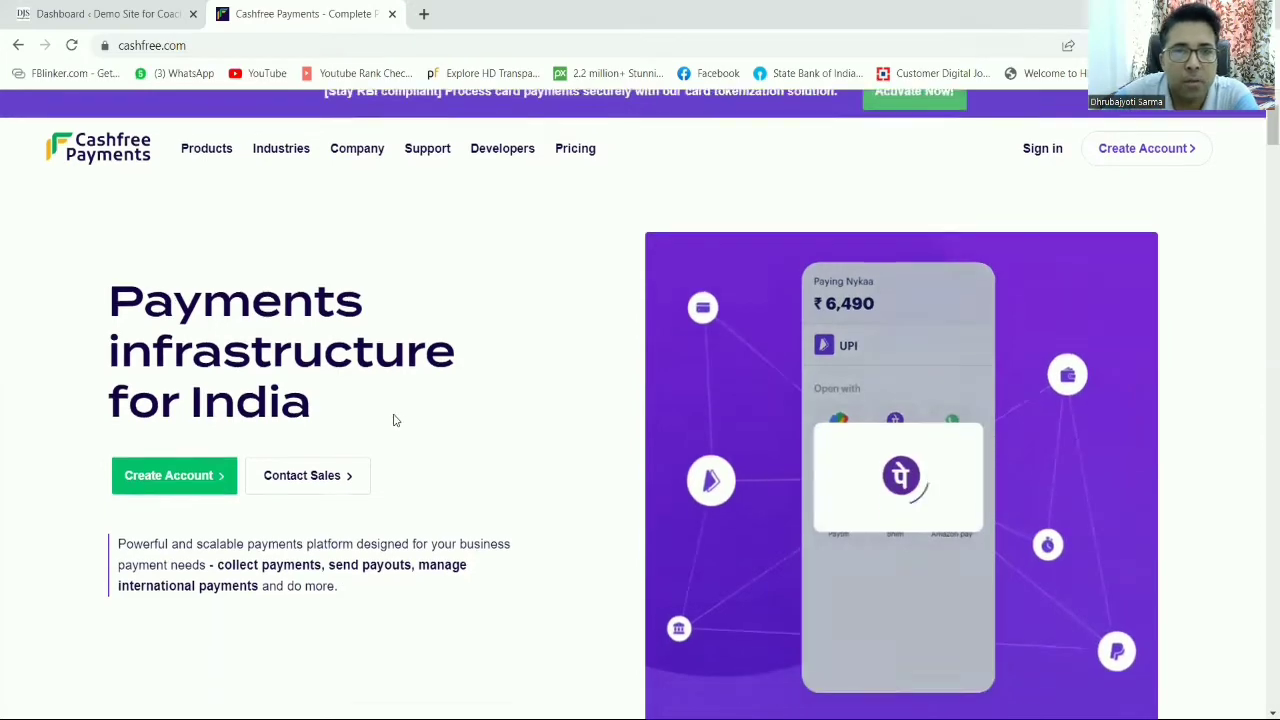
scroll(396, 437, up, 2)
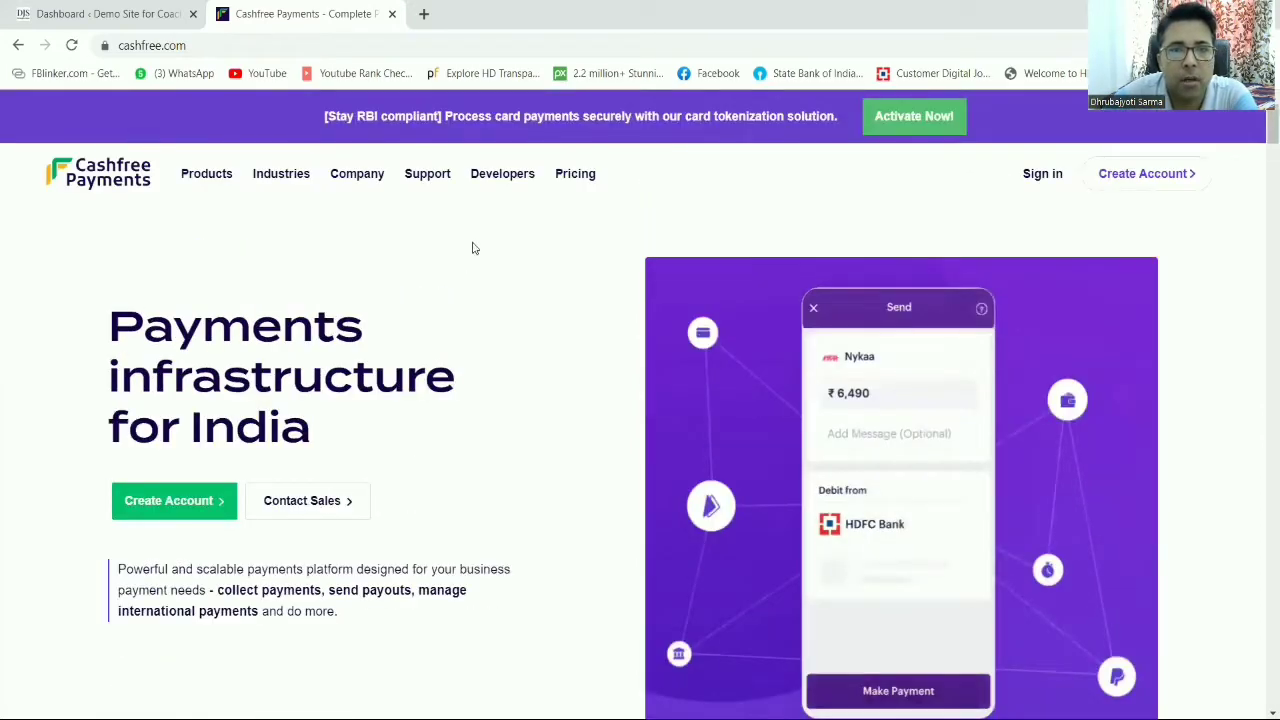
mouse_move(288, 180)
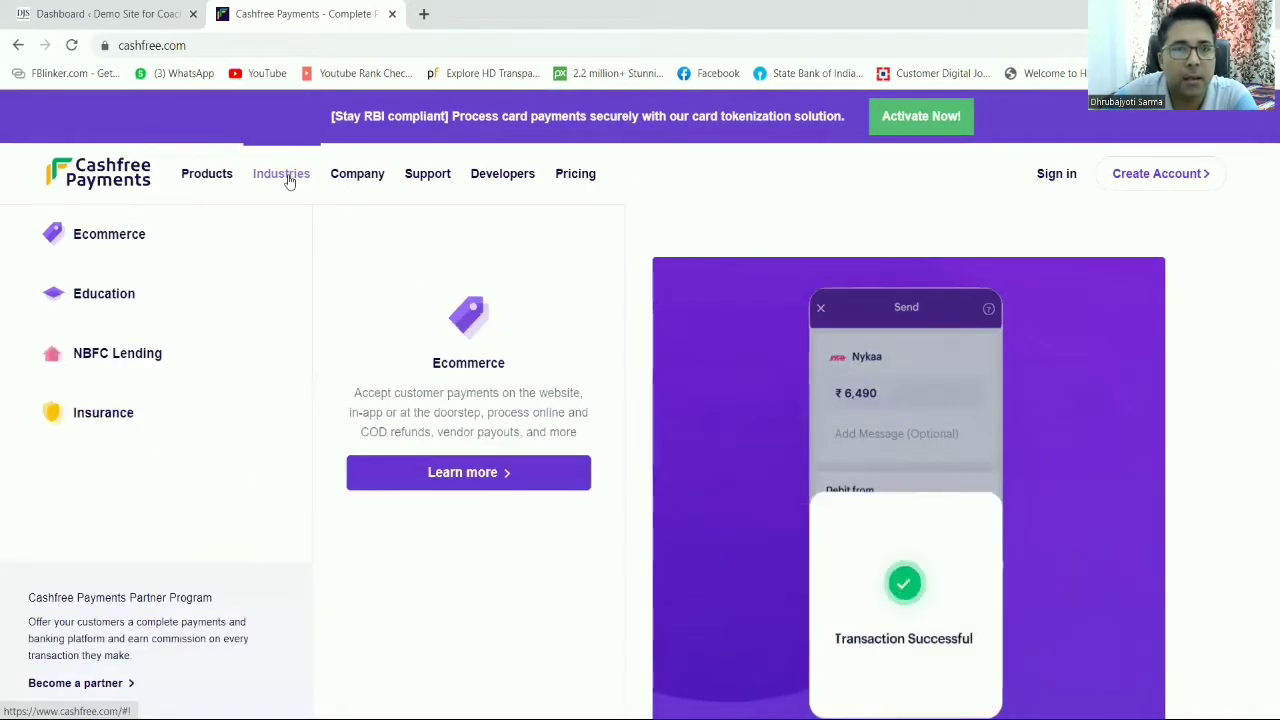
scroll(620, 443, down, 10)
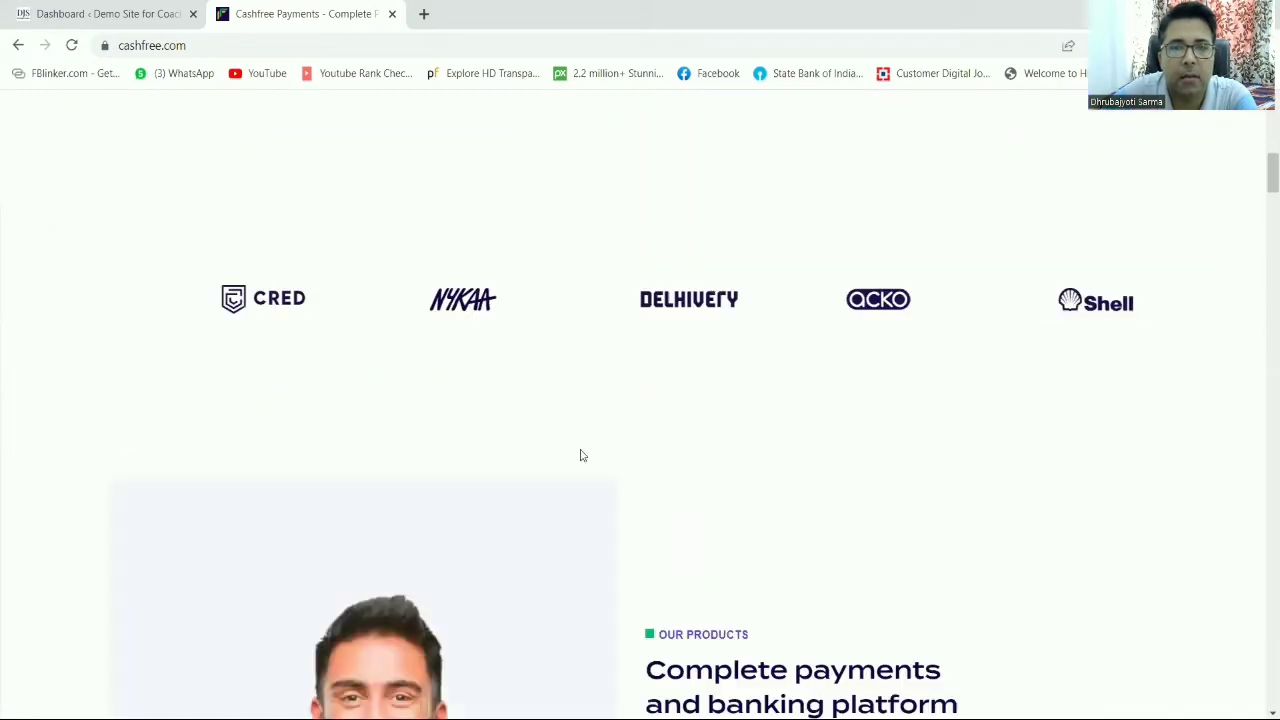
scroll(200, 512, up, 2)
mouse_move(314, 491)
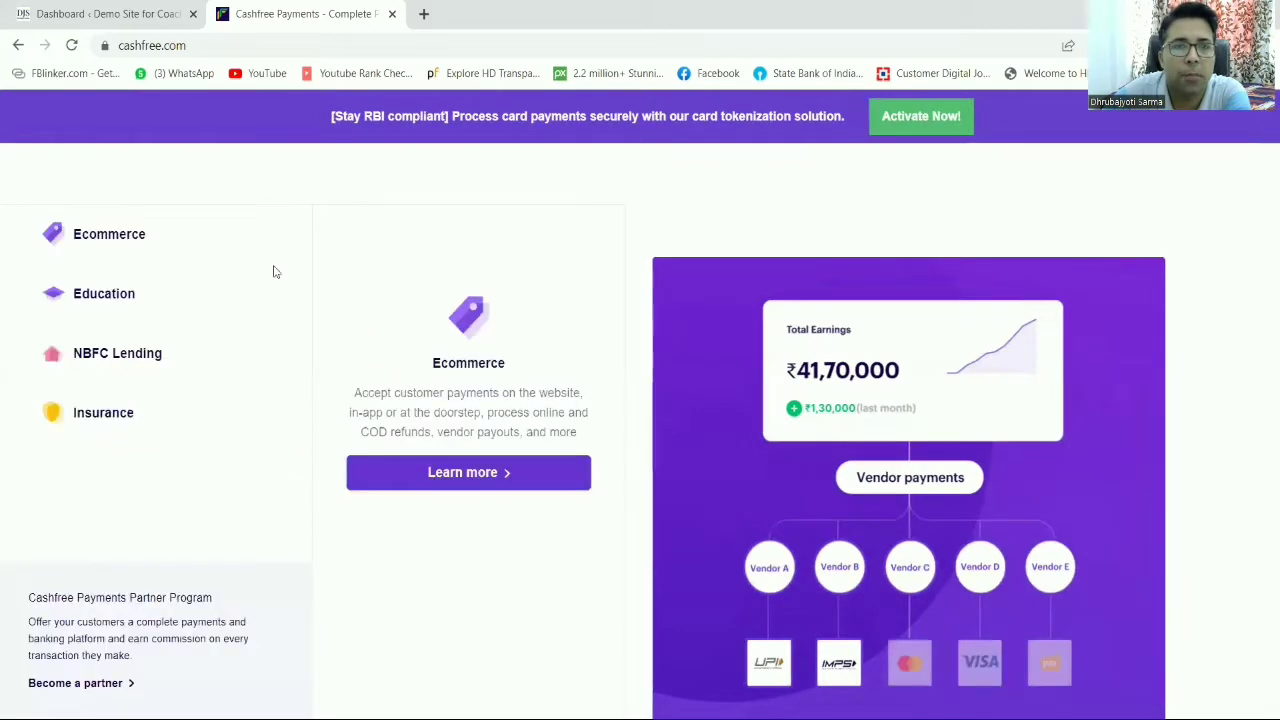
mouse_move(187, 218)
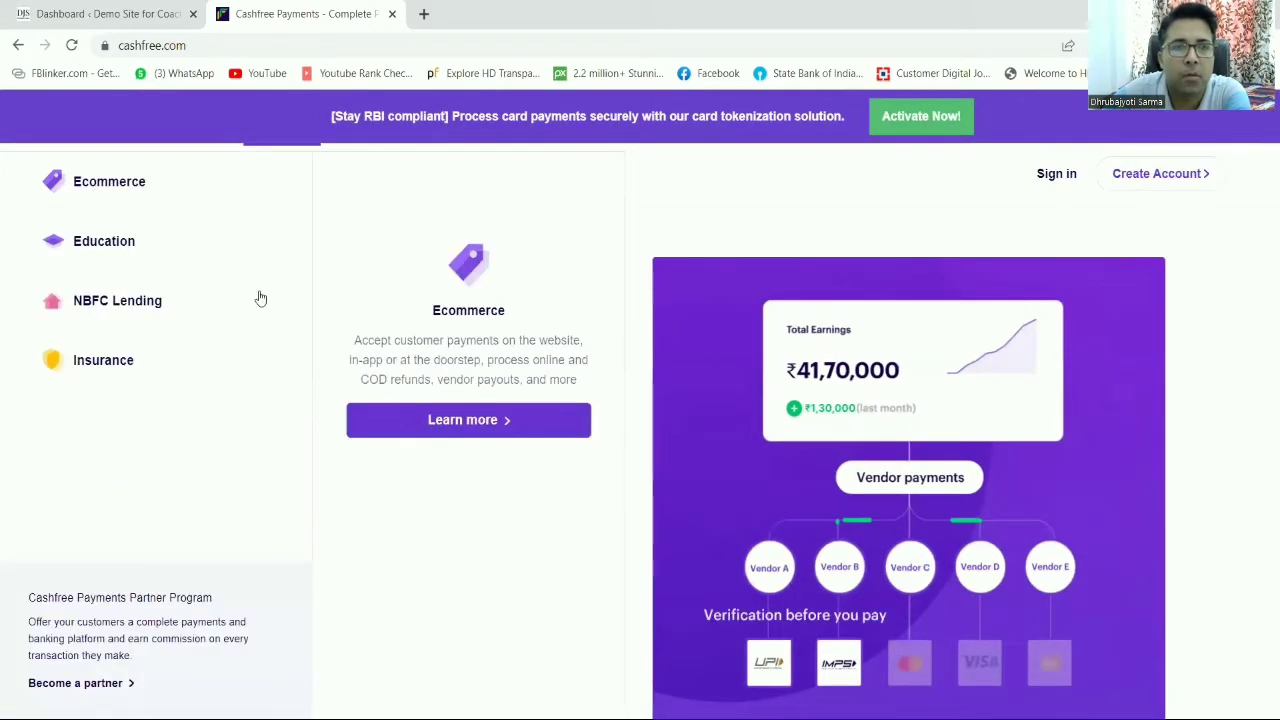
scroll(506, 488, down, 1)
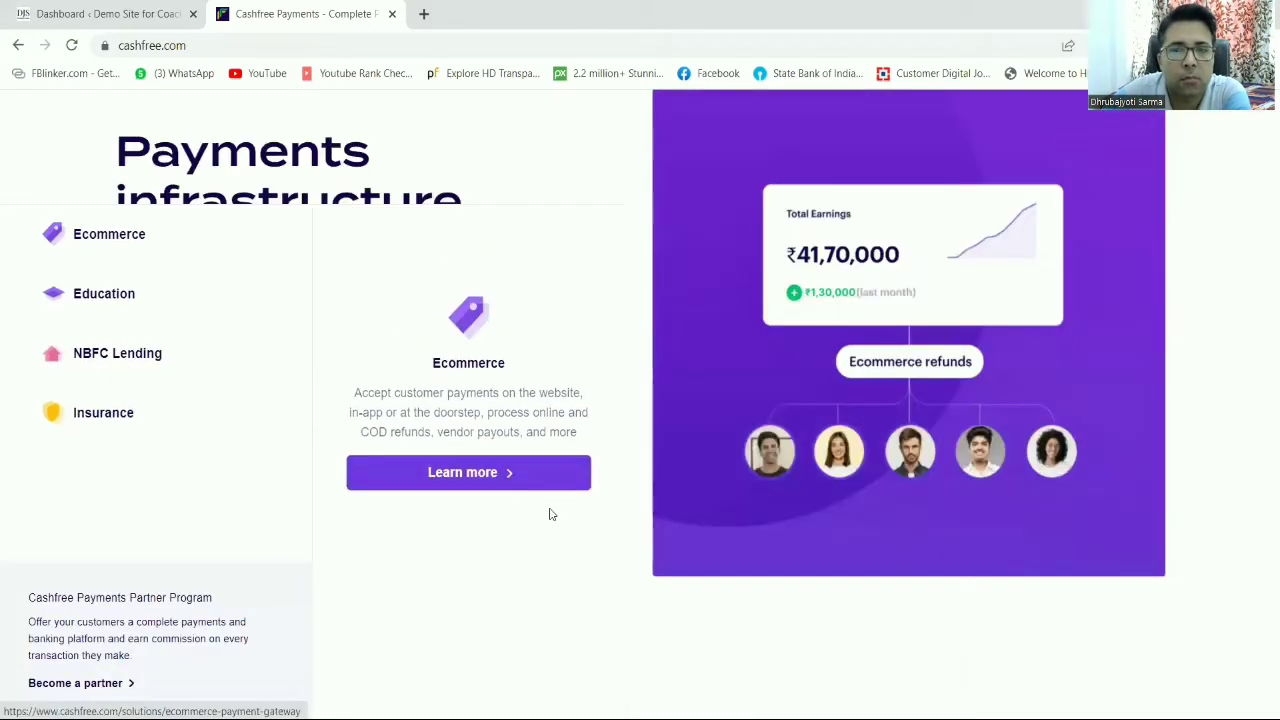
scroll(709, 536, down, 3)
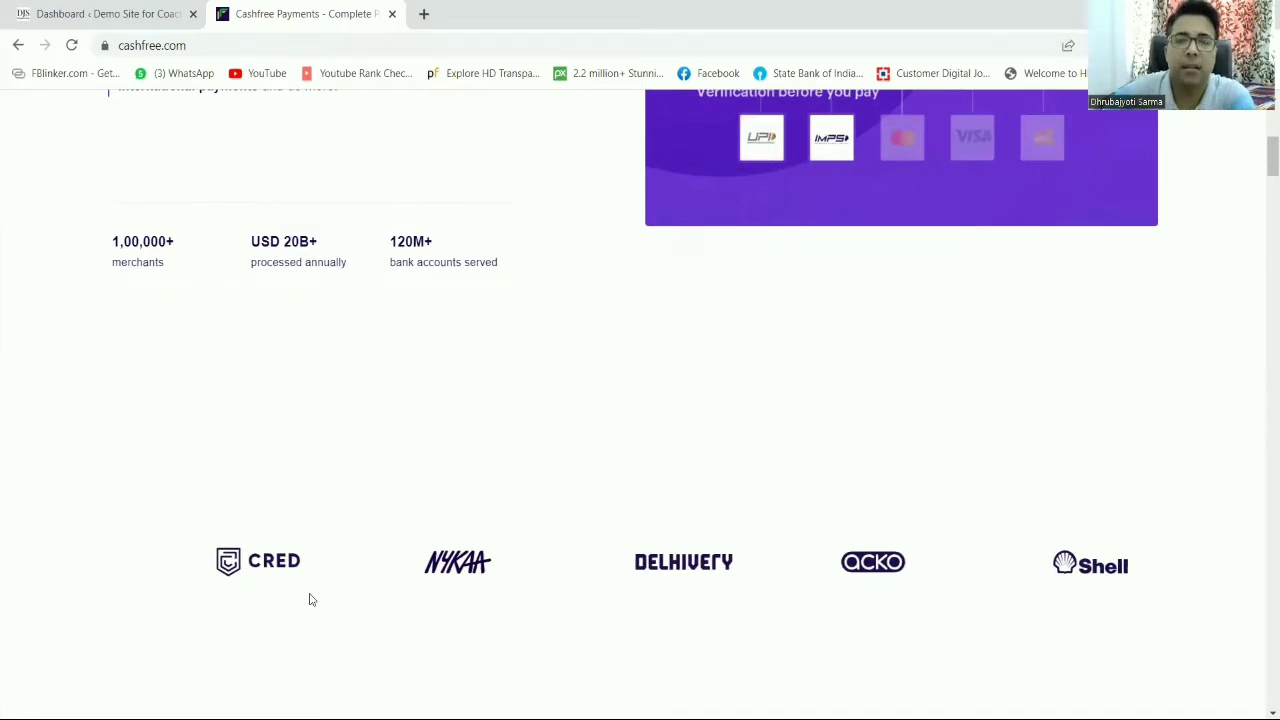
scroll(591, 535, up, 5)
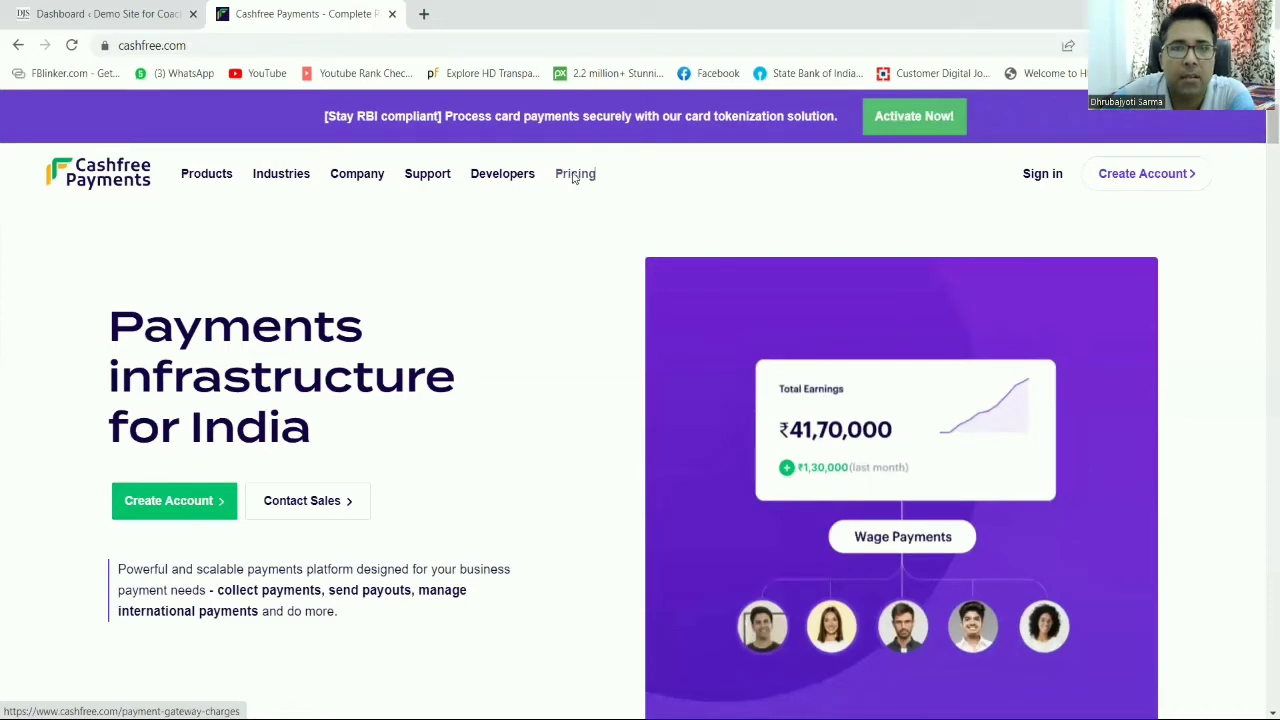
Review Cashfree's pricing page for payment gateway fees per payment mode, including the 1.90% per-transaction rate
click(574, 175)
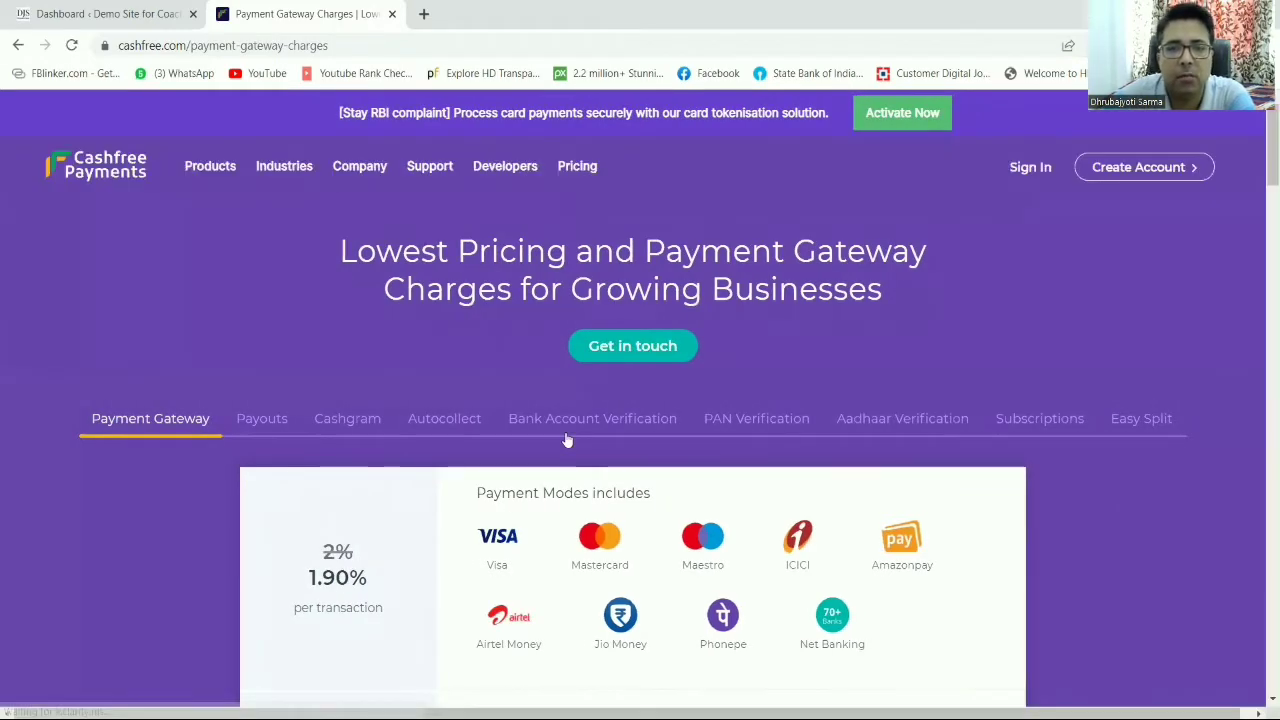
scroll(566, 431, down, 1)
scroll(334, 297, down, 1)
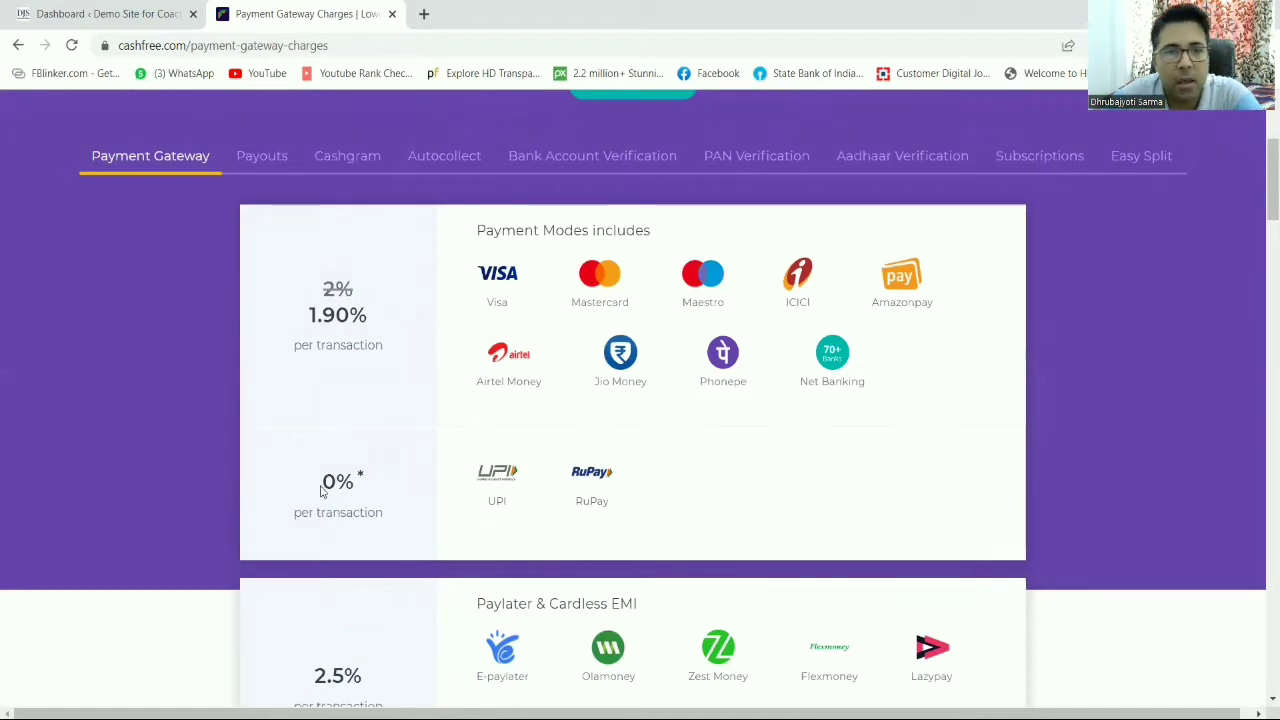
scroll(323, 488, down, 2)
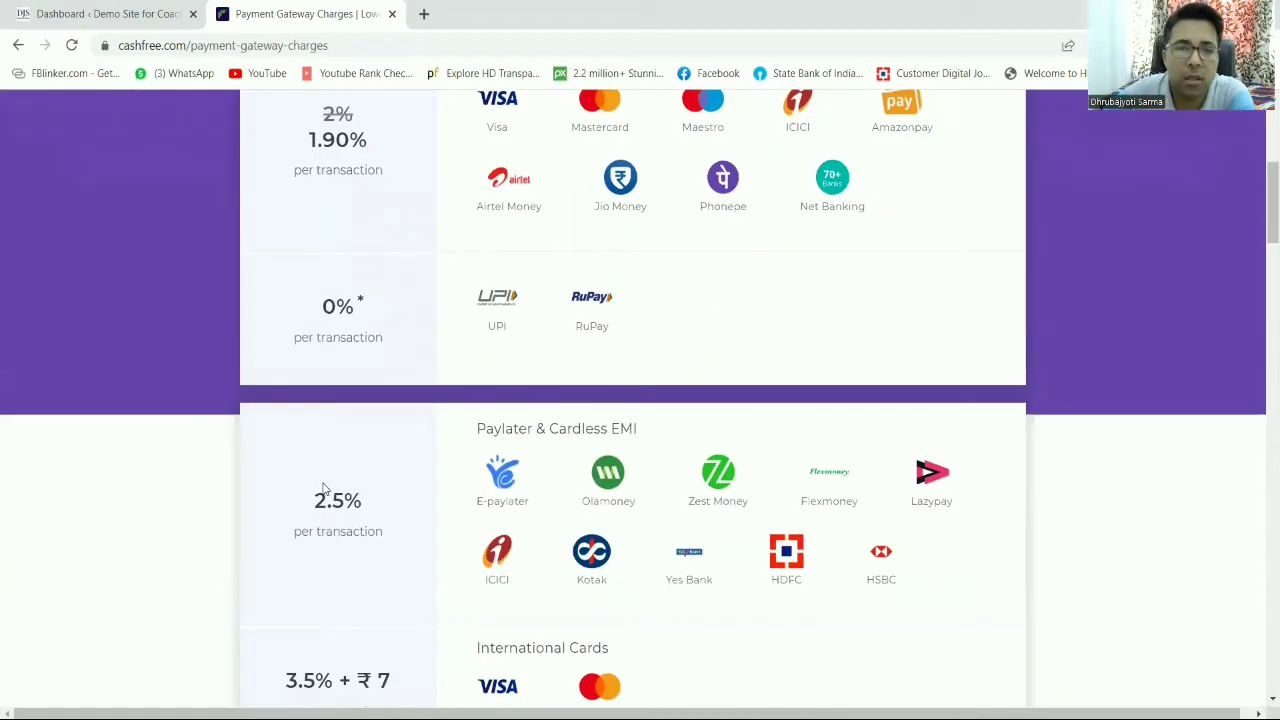
scroll(328, 568, down, 1)
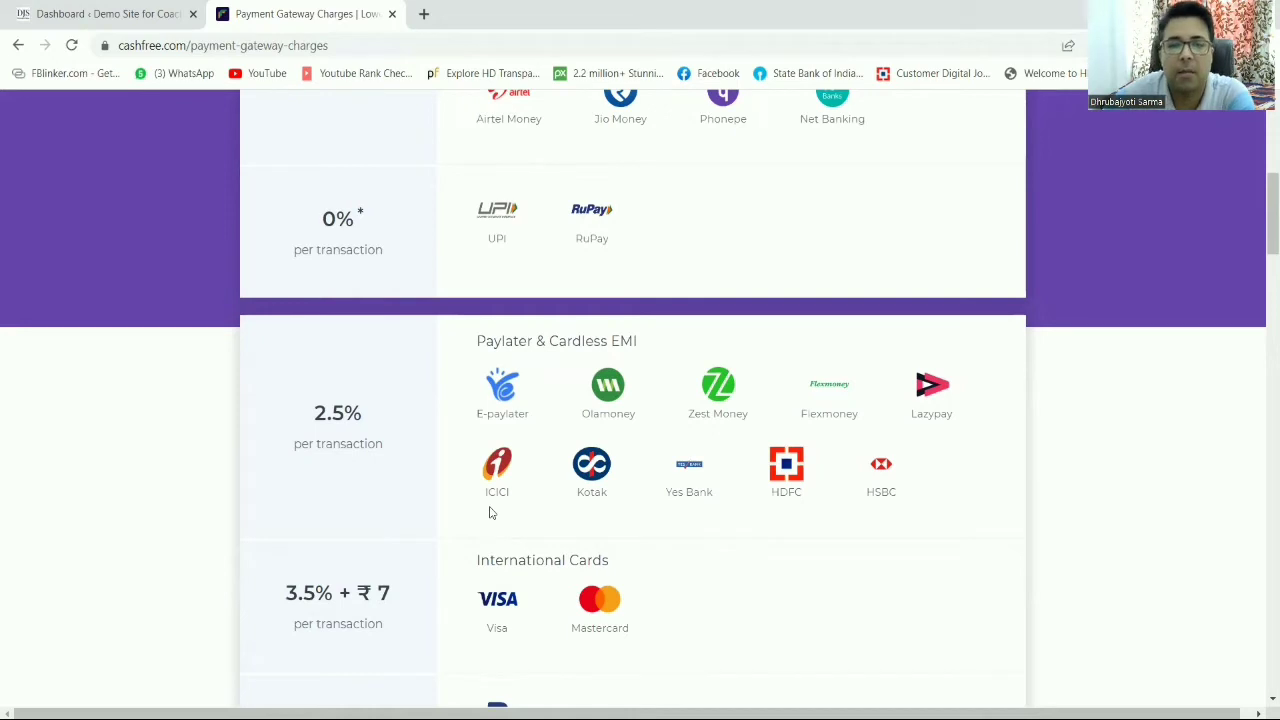
scroll(489, 513, down, 2)
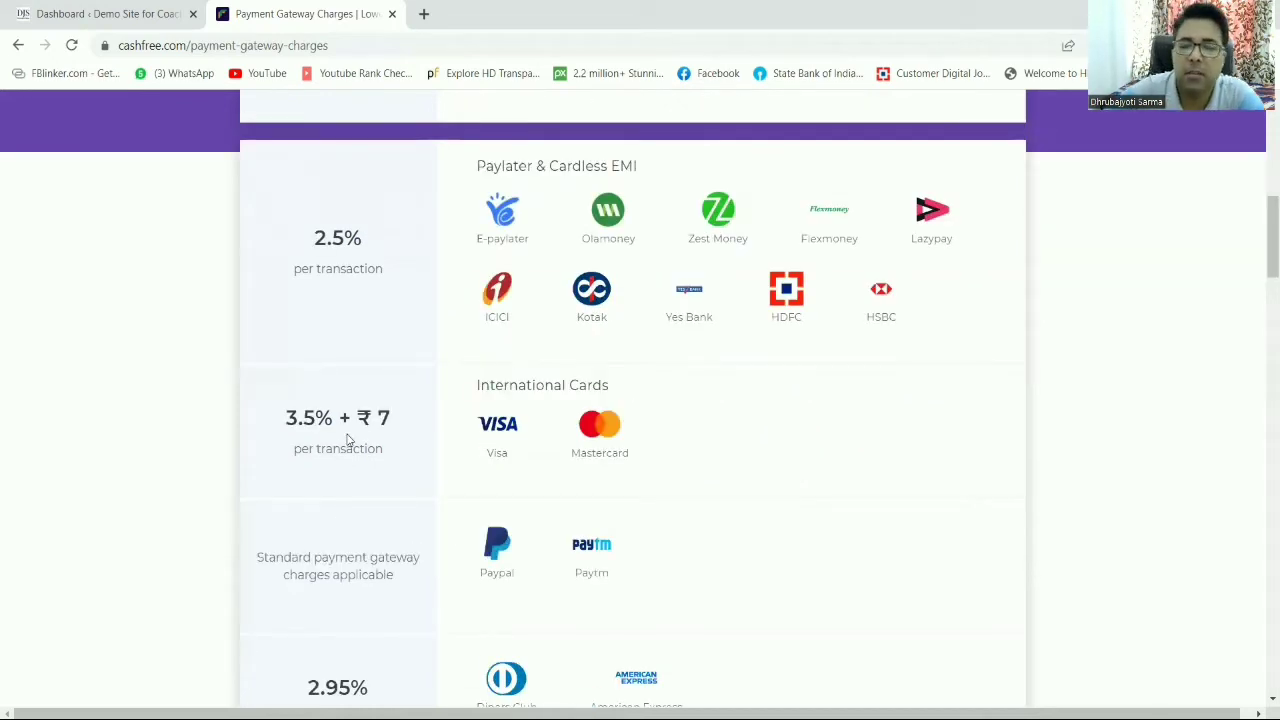
scroll(348, 440, down, 2)
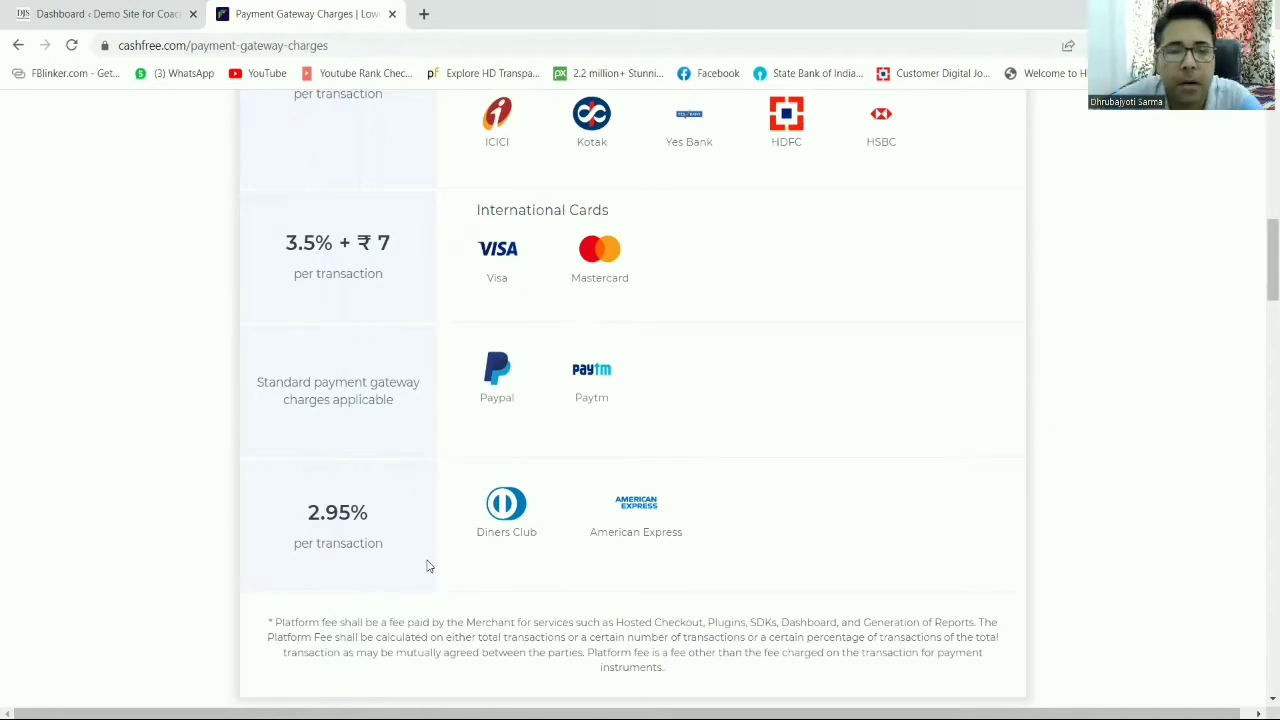
scroll(427, 566, up, 10)
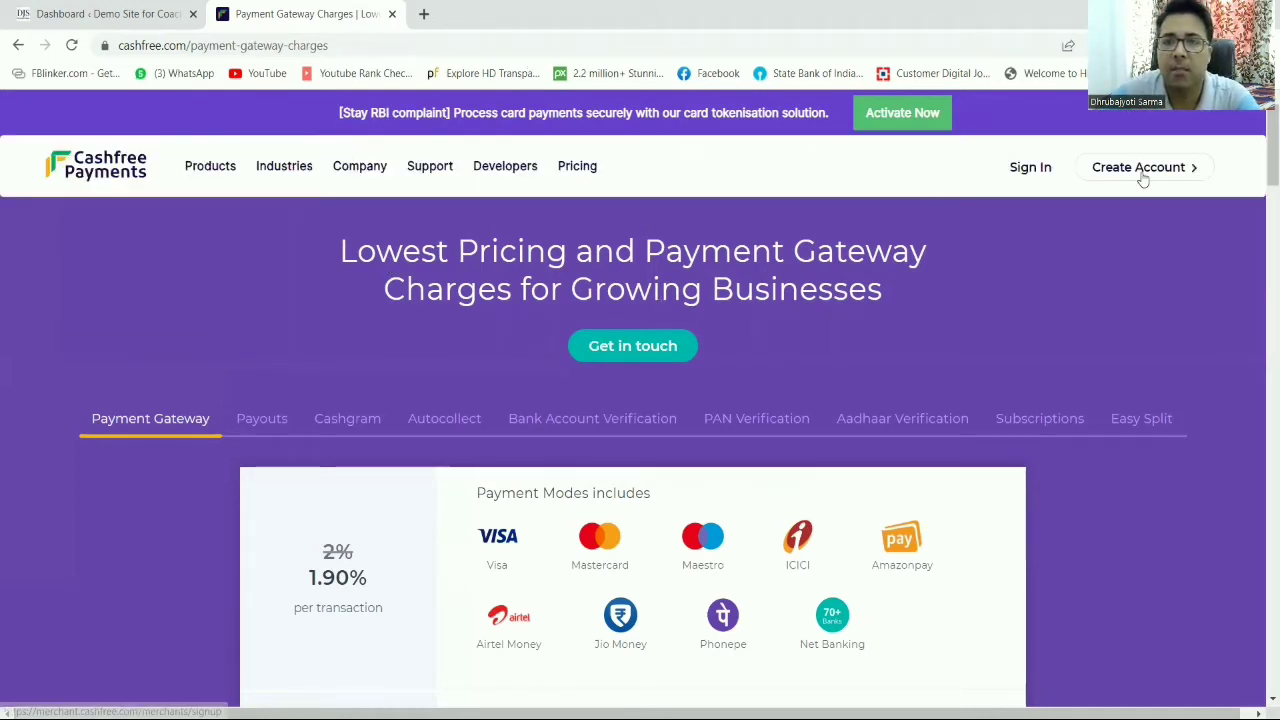
Go from the Create Account signup page to the merchant Login page
click(1143, 179)
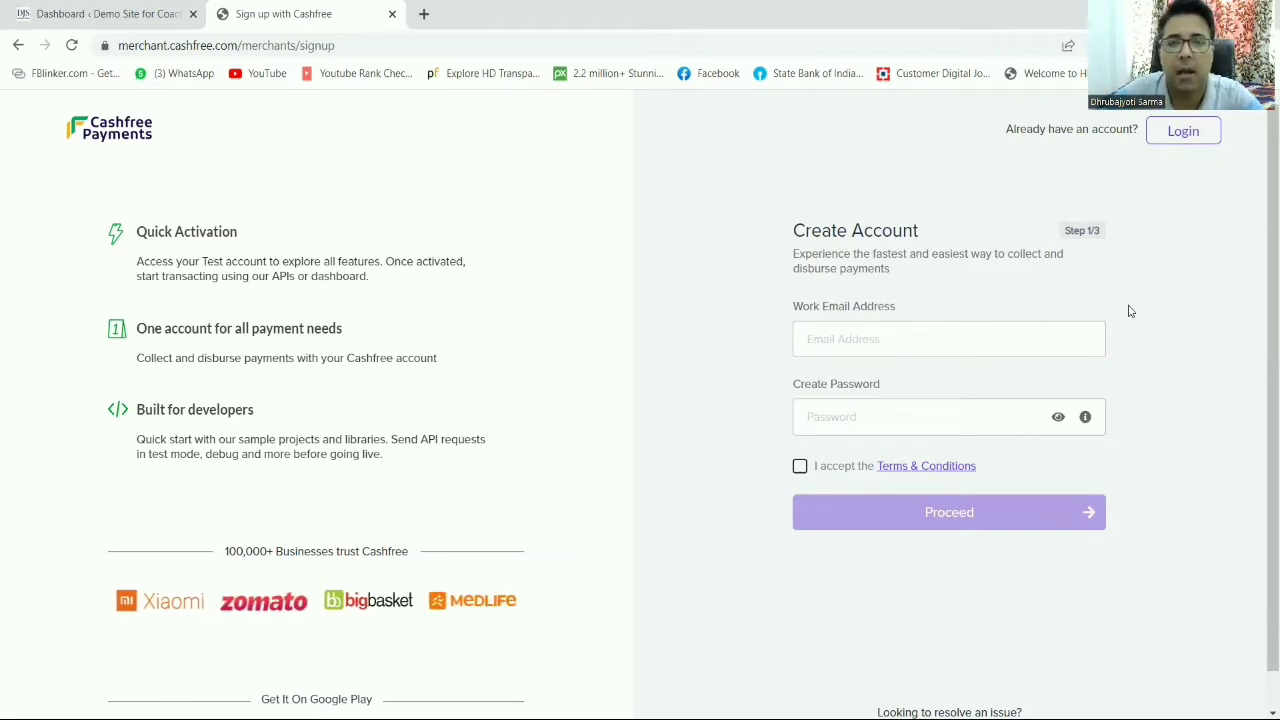
click(1166, 139)
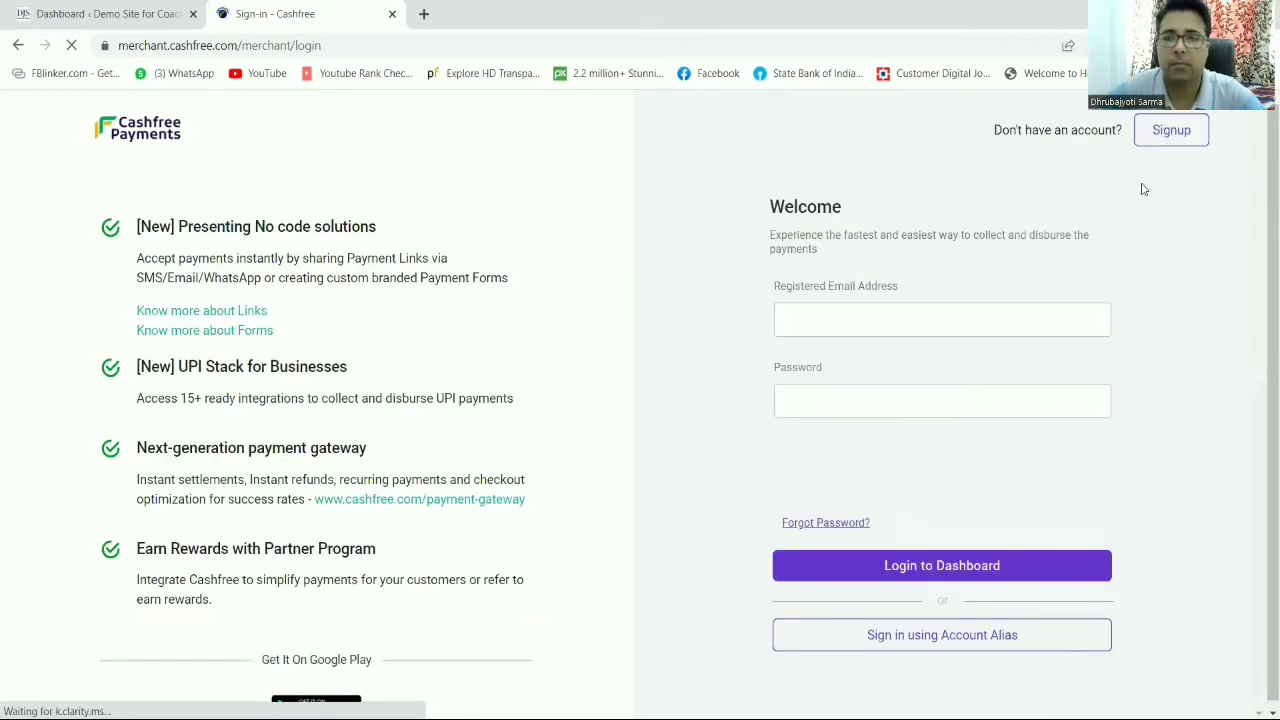
Log in with the saved email and account password, passing the reCAPTCHA check
click(920, 318)
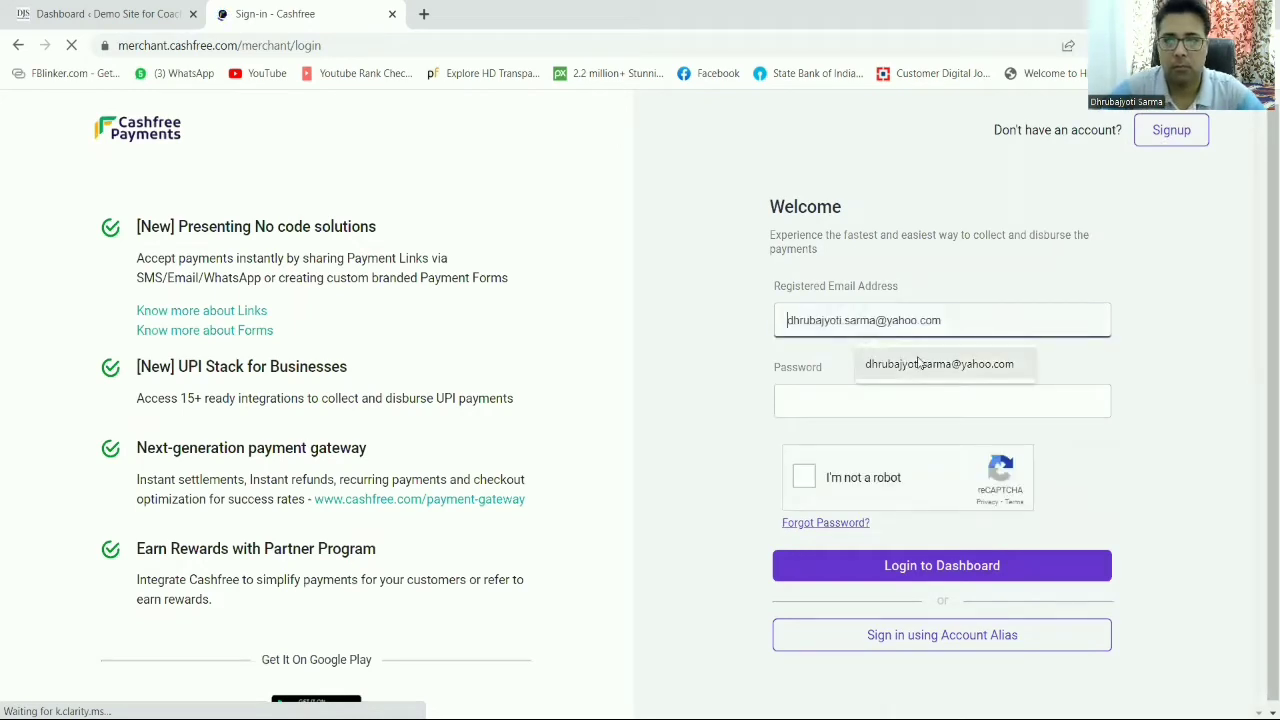
click(918, 364)
click(871, 397)
text(****)
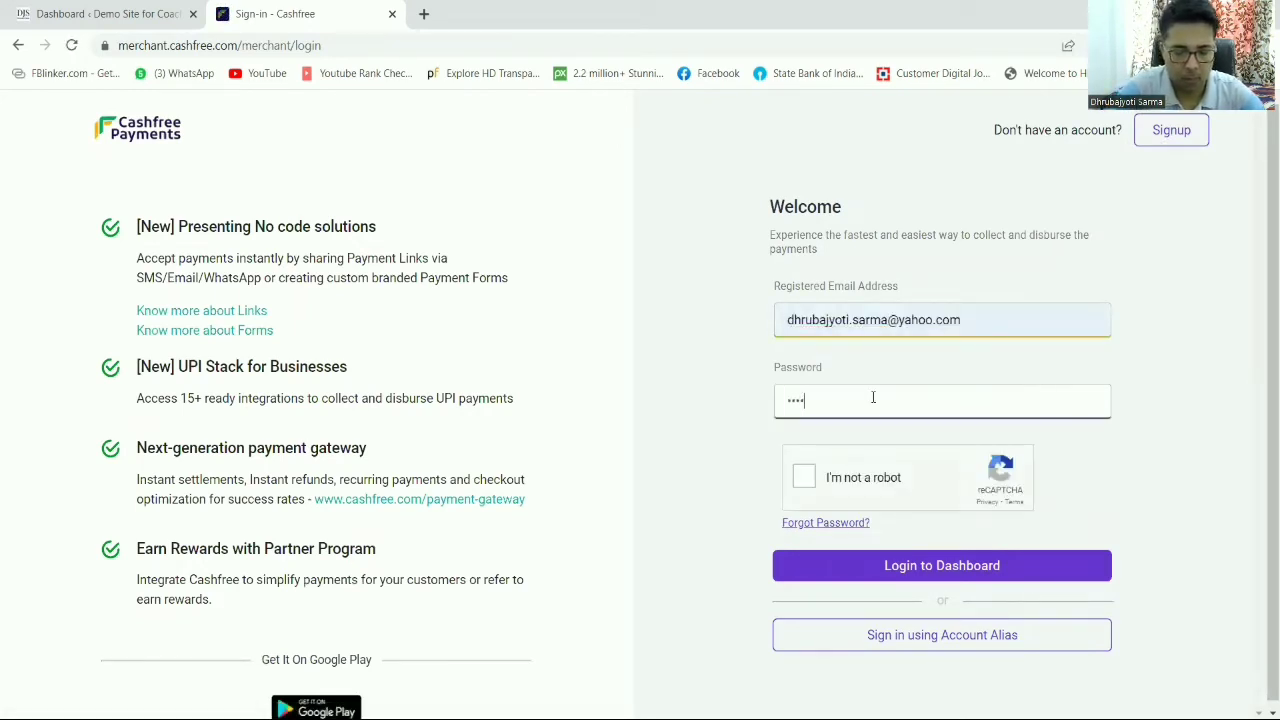
text(****)
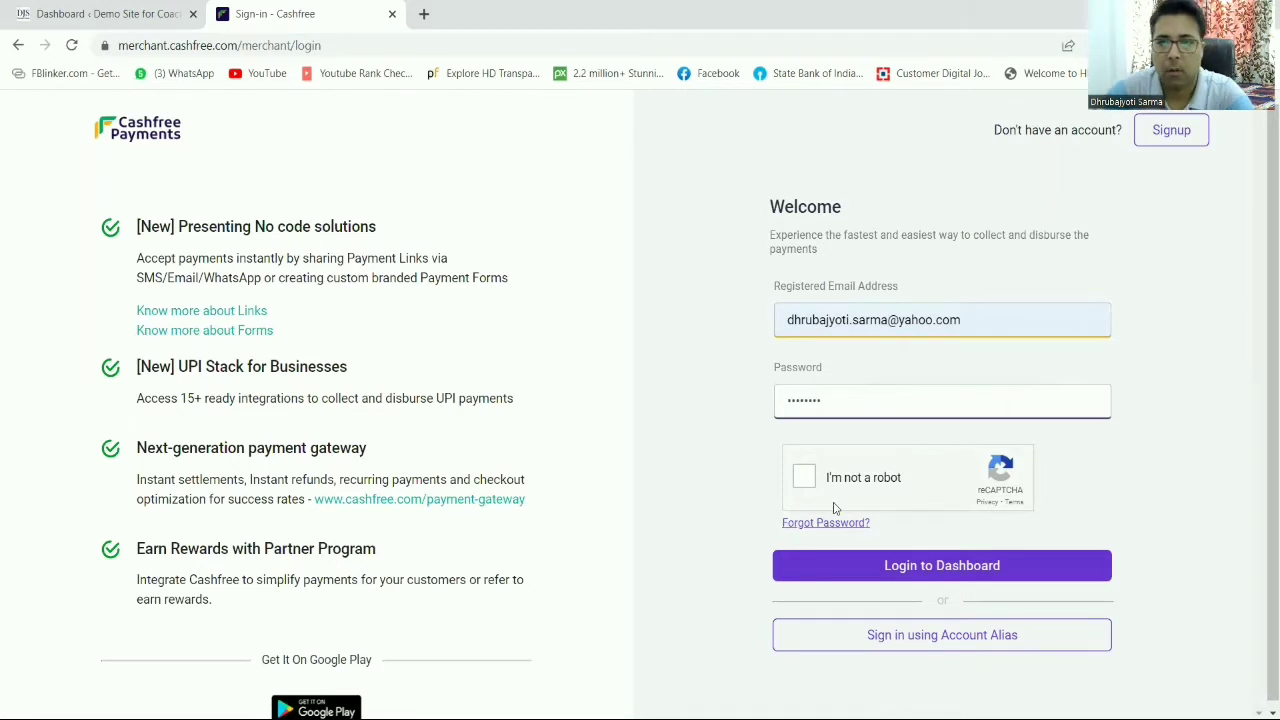
click(797, 480)
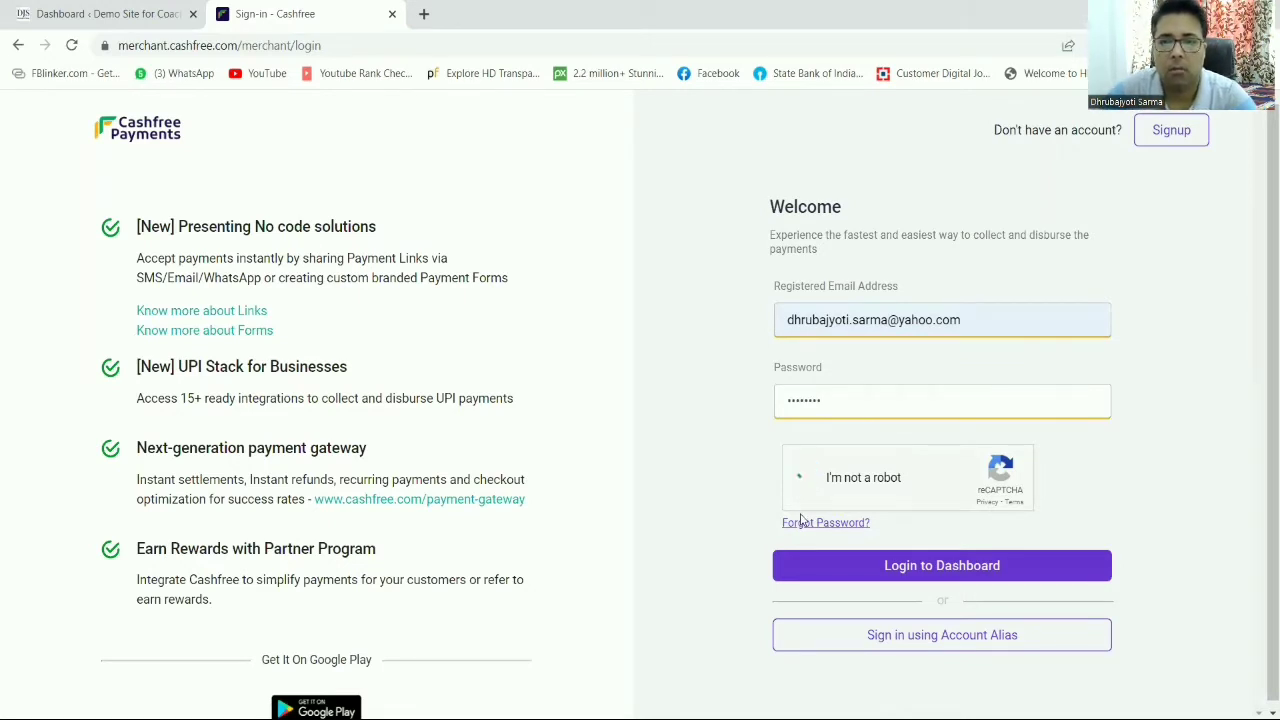
click(940, 568)
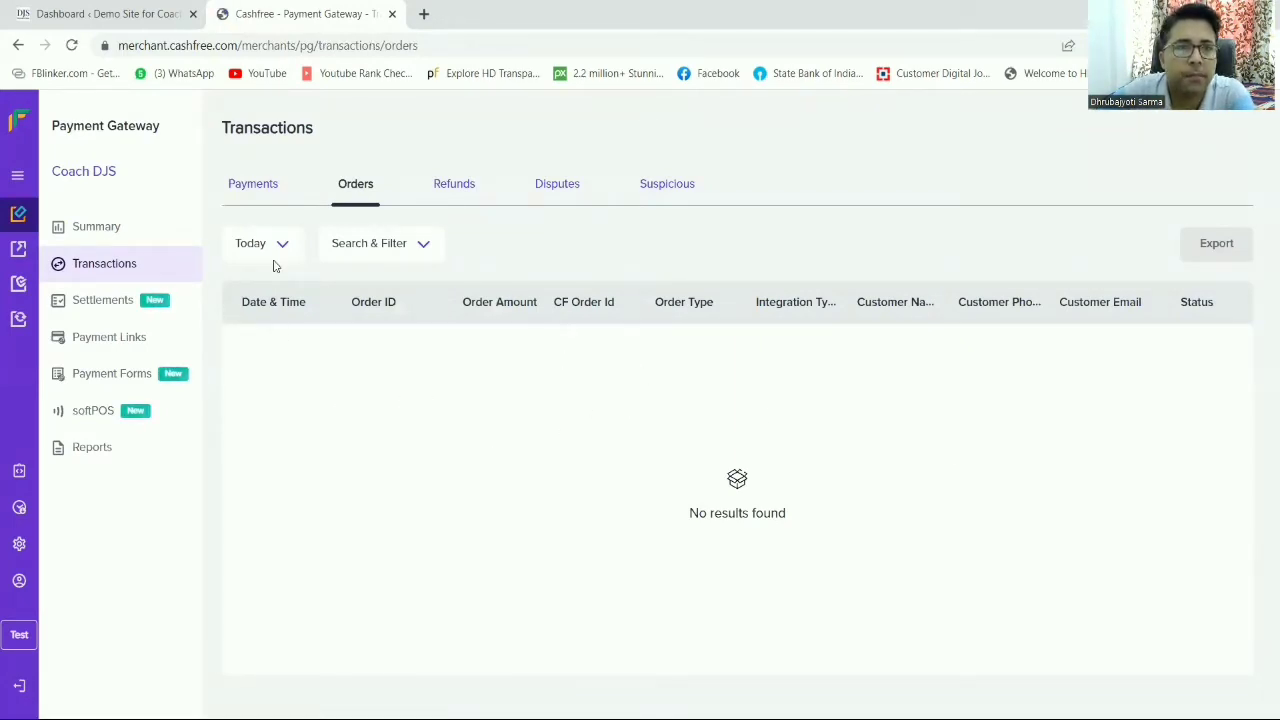
Expand the sidebar and return to the merchant home page with the activated products
click(18, 174)
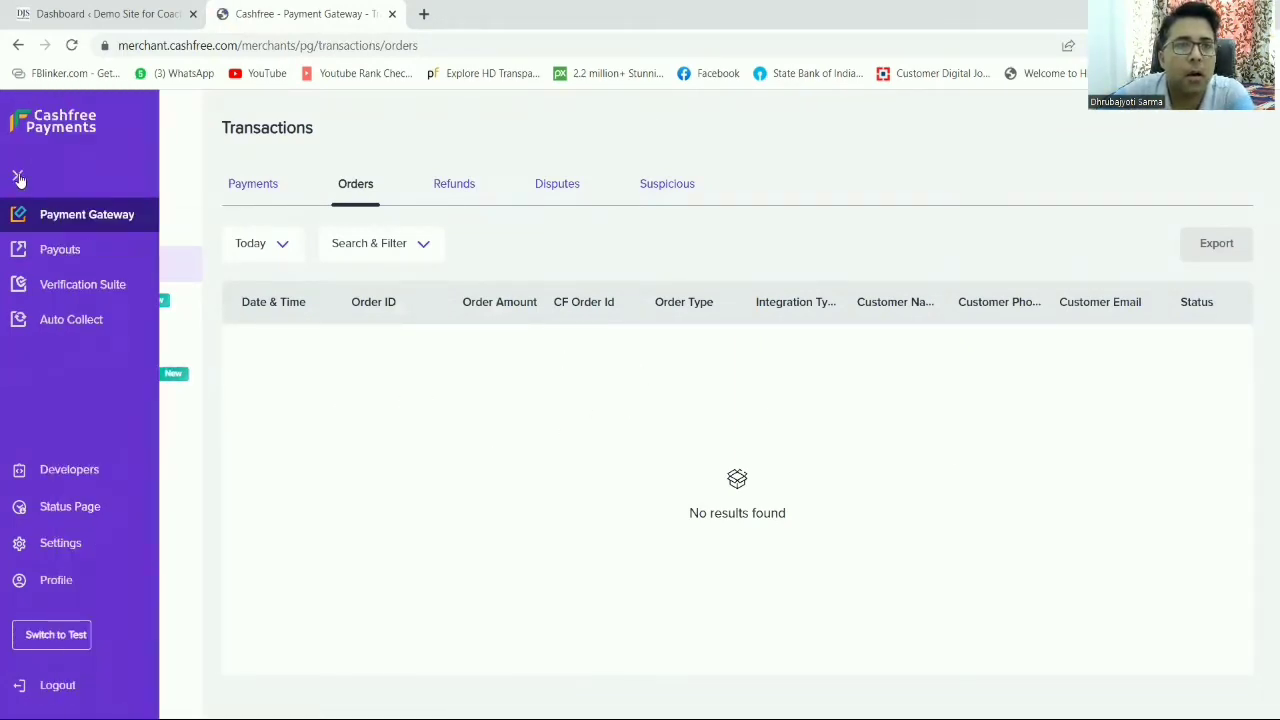
click(57, 133)
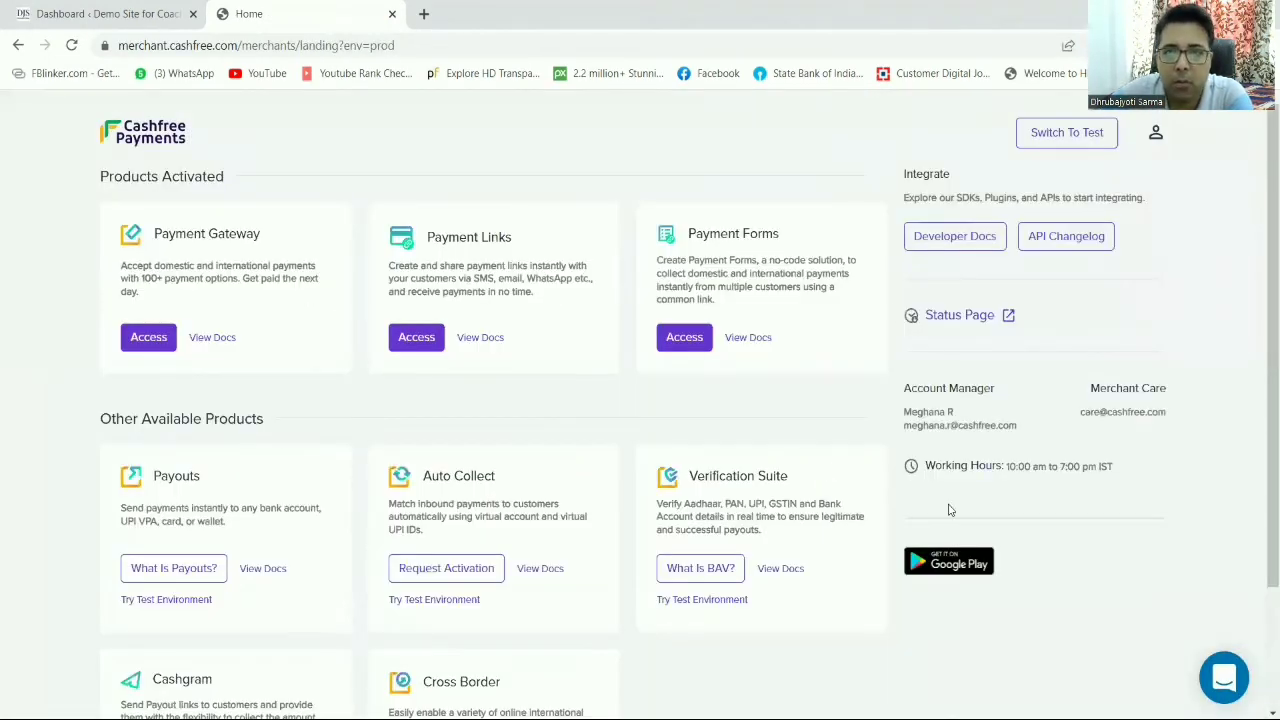
Switch the merchant dashboard to the Test Environment
click(1063, 145)
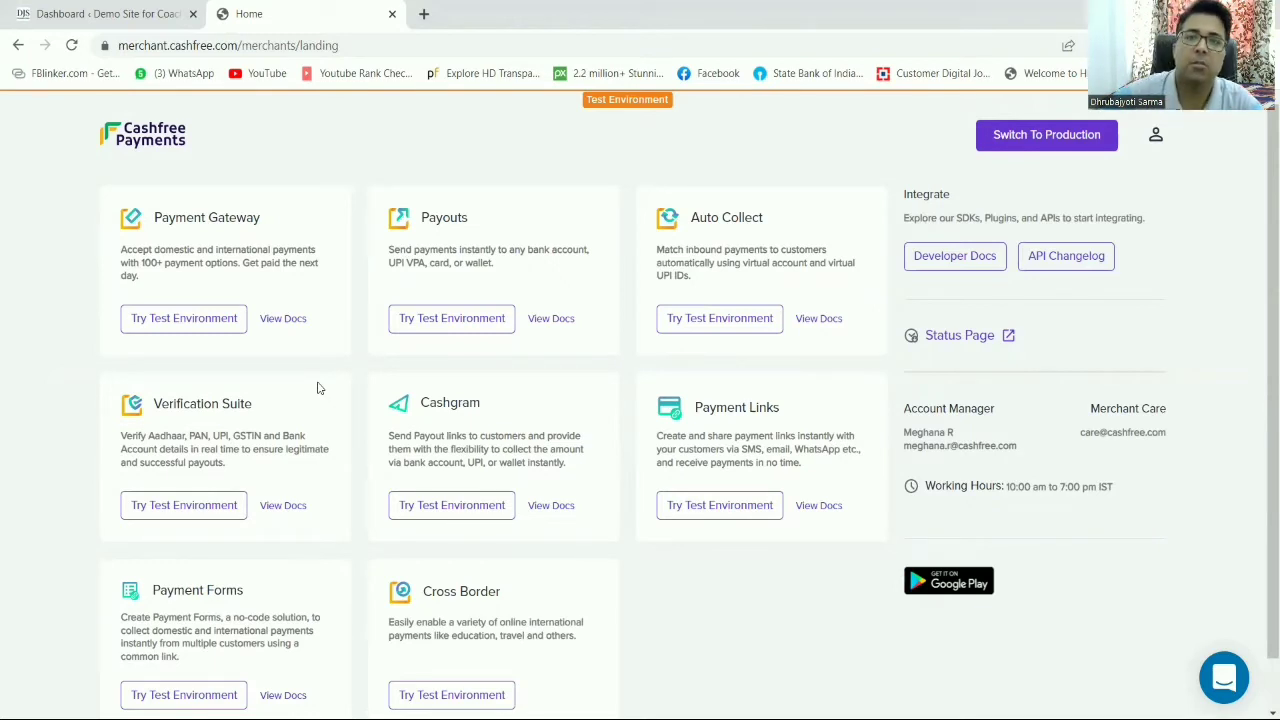
click(1020, 137)
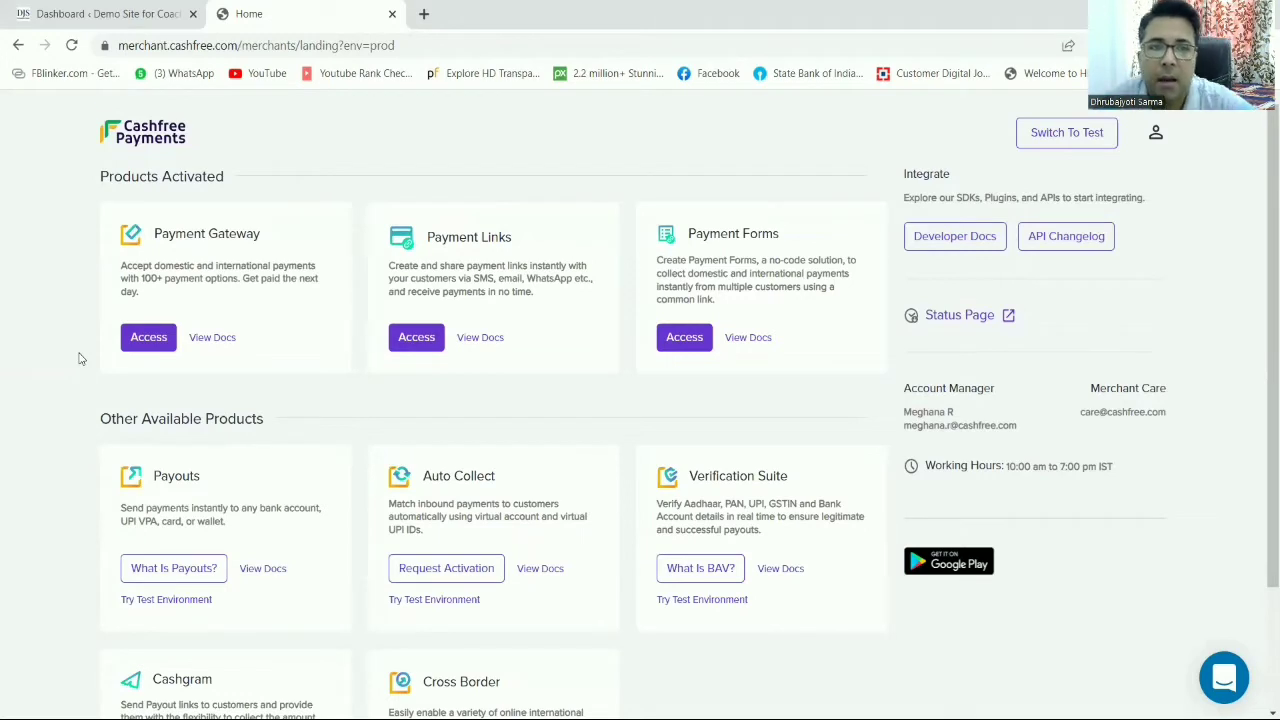
Access the Payment Gateway Summary, showing ₹0.00 settlements and 0 transactions today
click(150, 338)
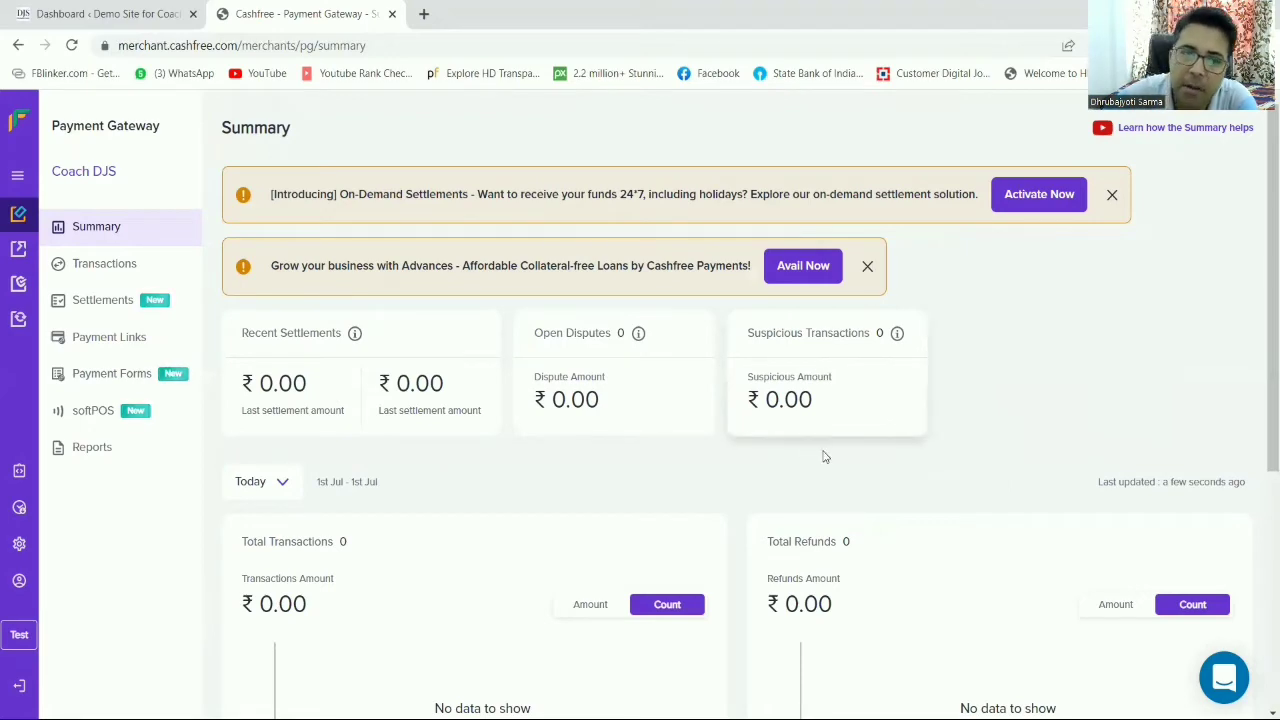
scroll(735, 528, down, 2)
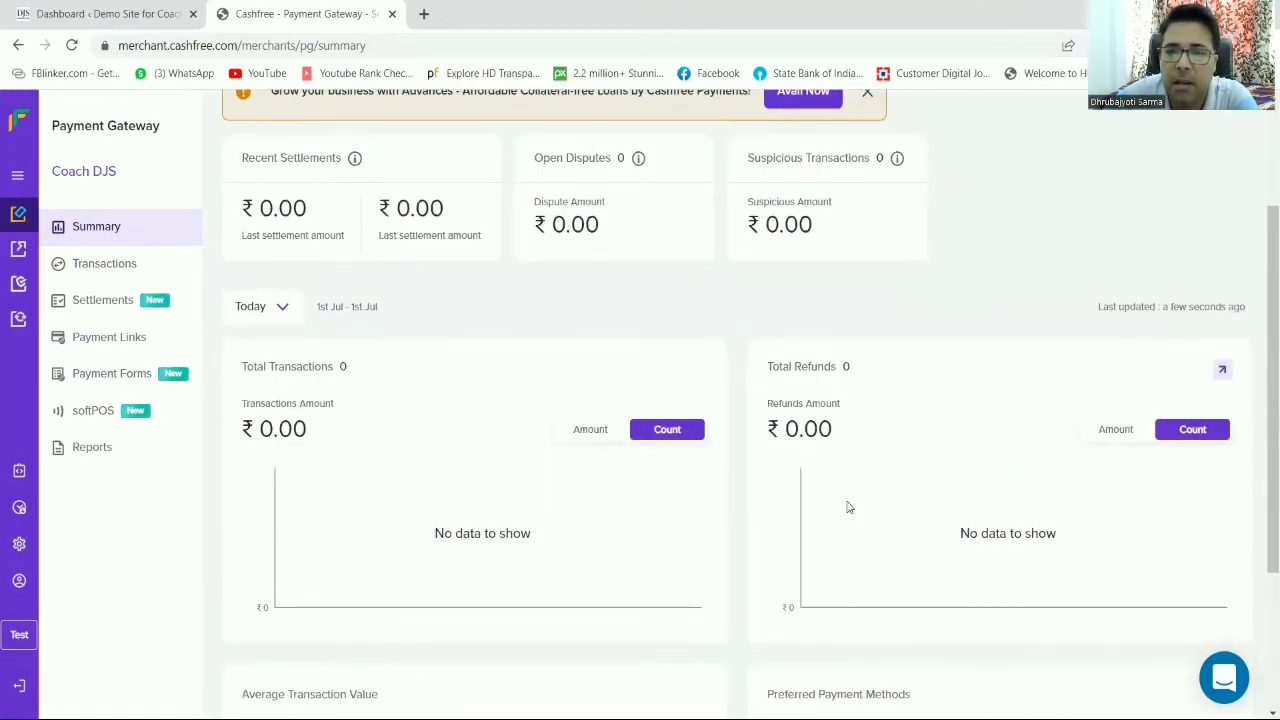
scroll(845, 481, up, 2)
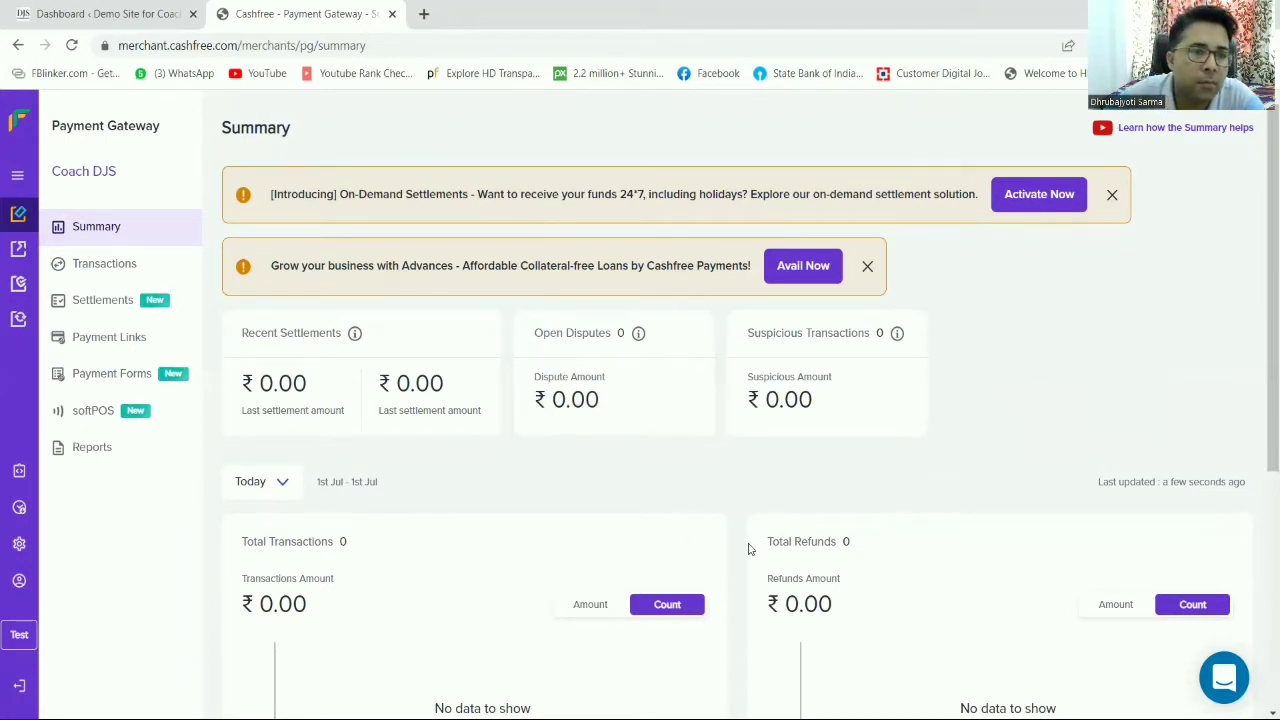
Show Transactions filtered to Last 7 days: three ₹1.00 payments, one successful
click(101, 268)
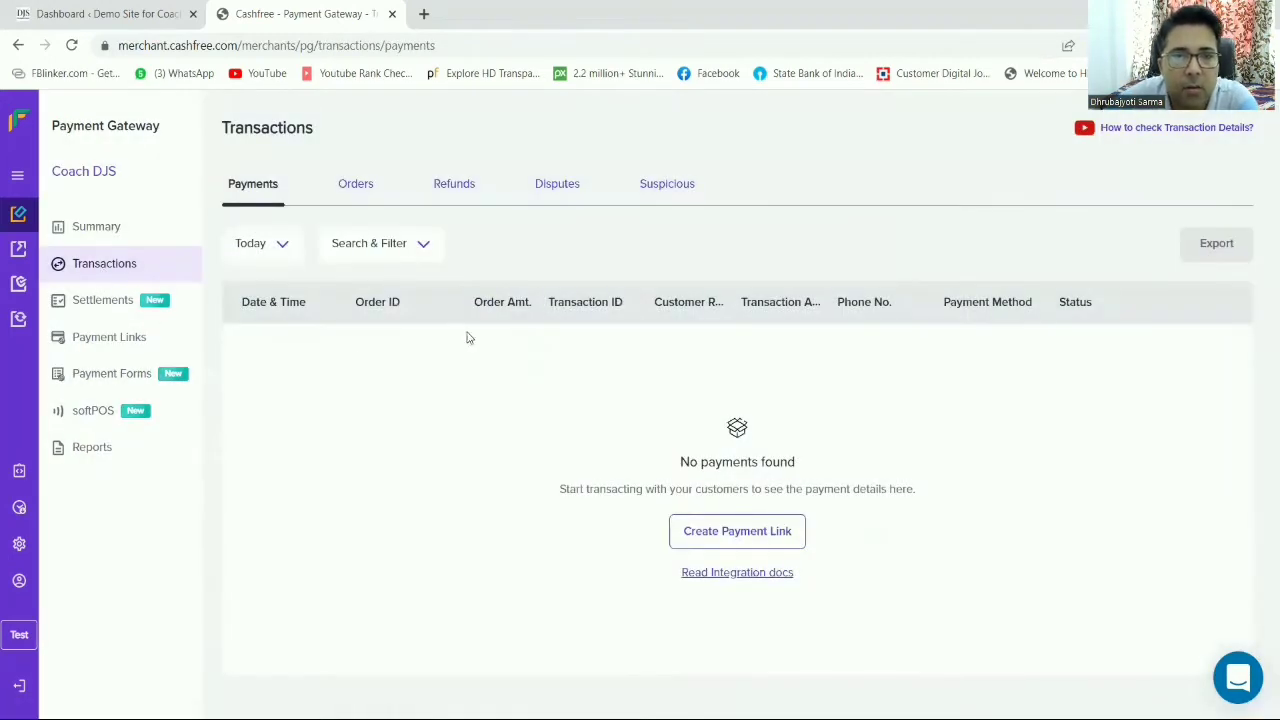
click(279, 243)
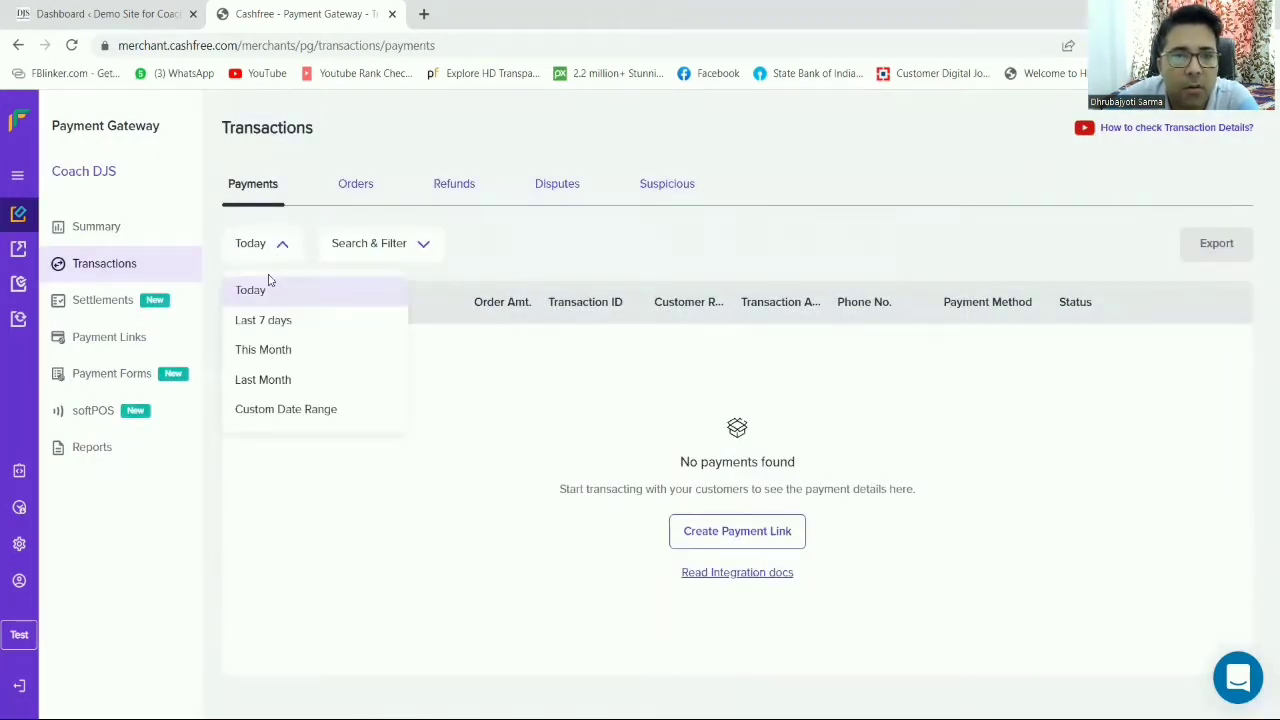
click(263, 320)
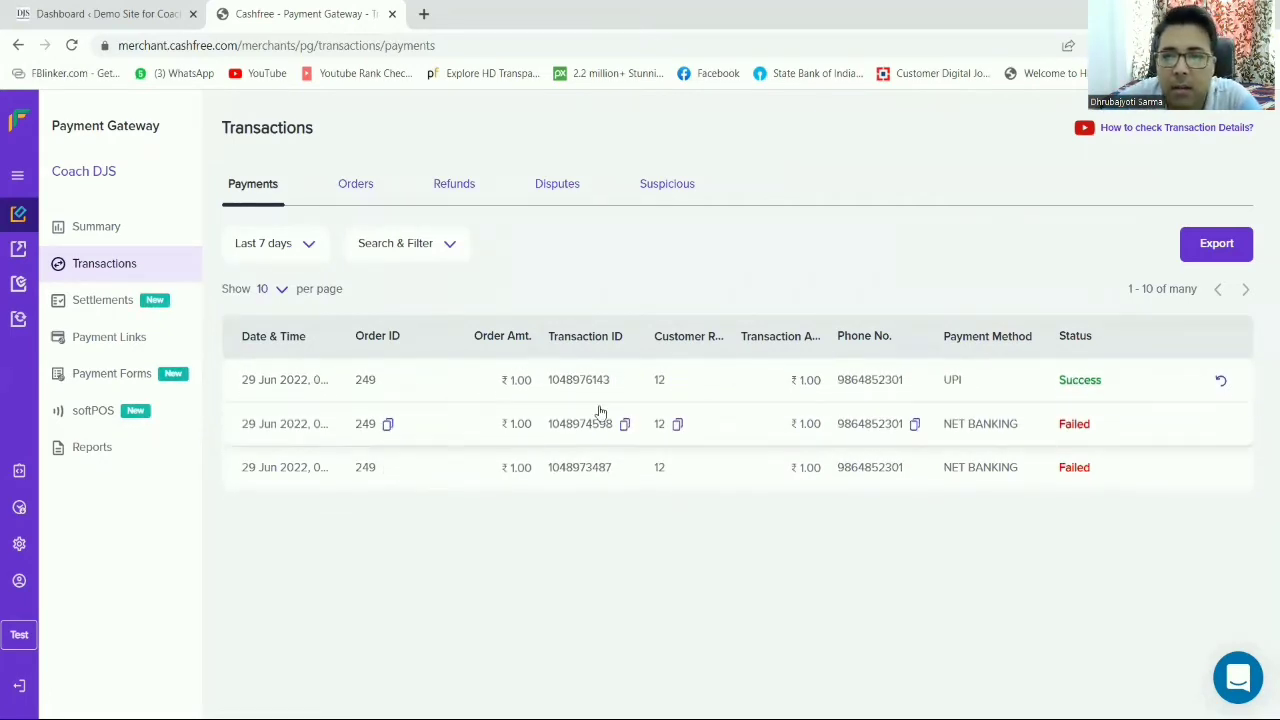
Inspect the successful WooCommerce payment's details, then view the empty Settlements page
click(313, 388)
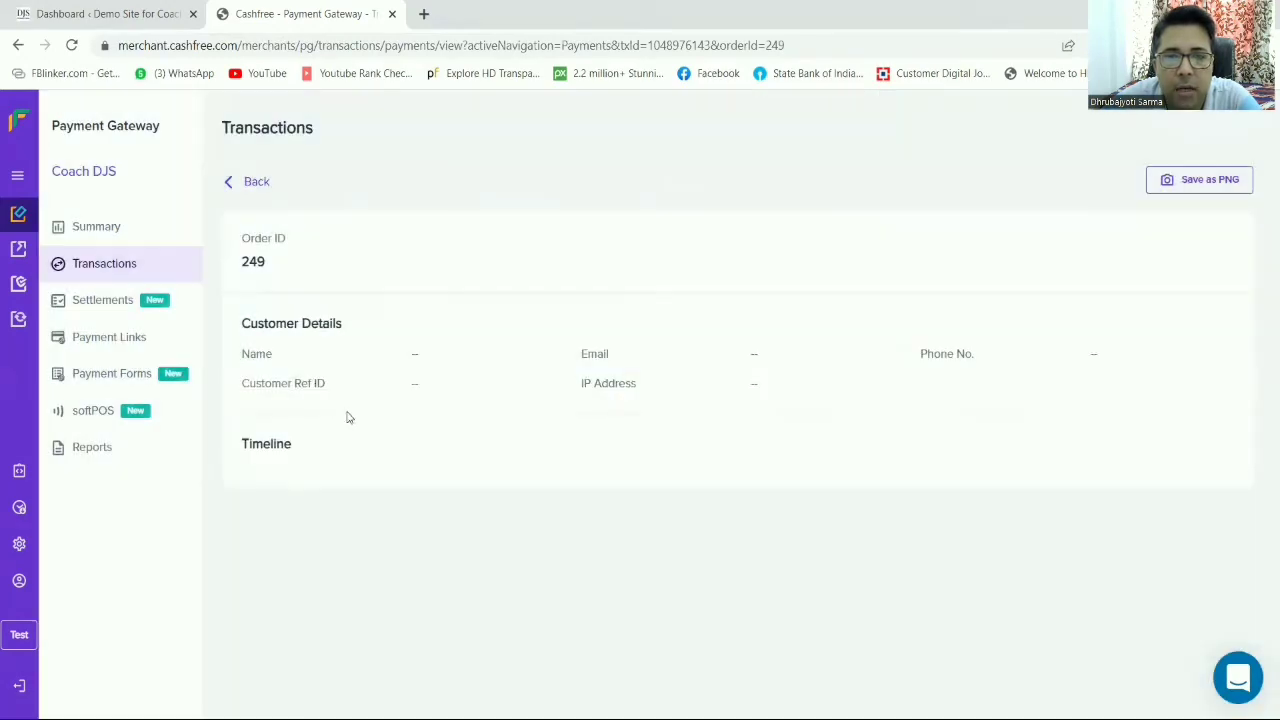
scroll(390, 563, down, 1)
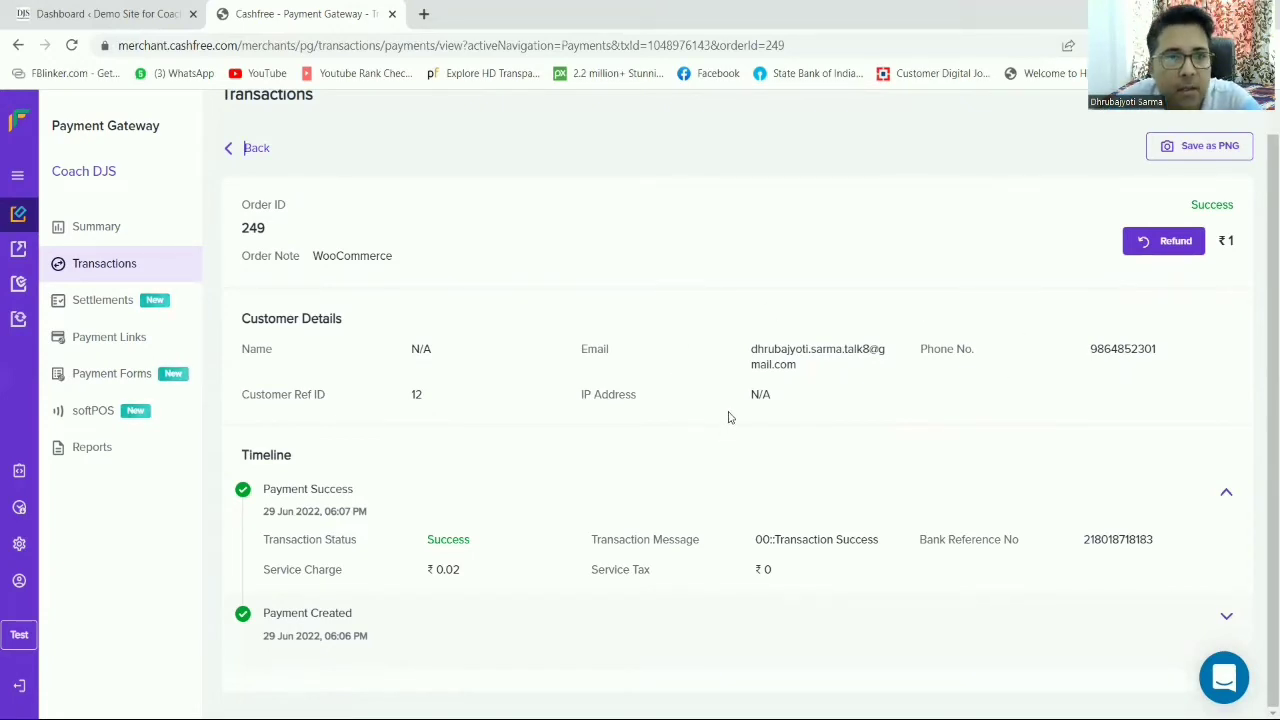
click(107, 299)
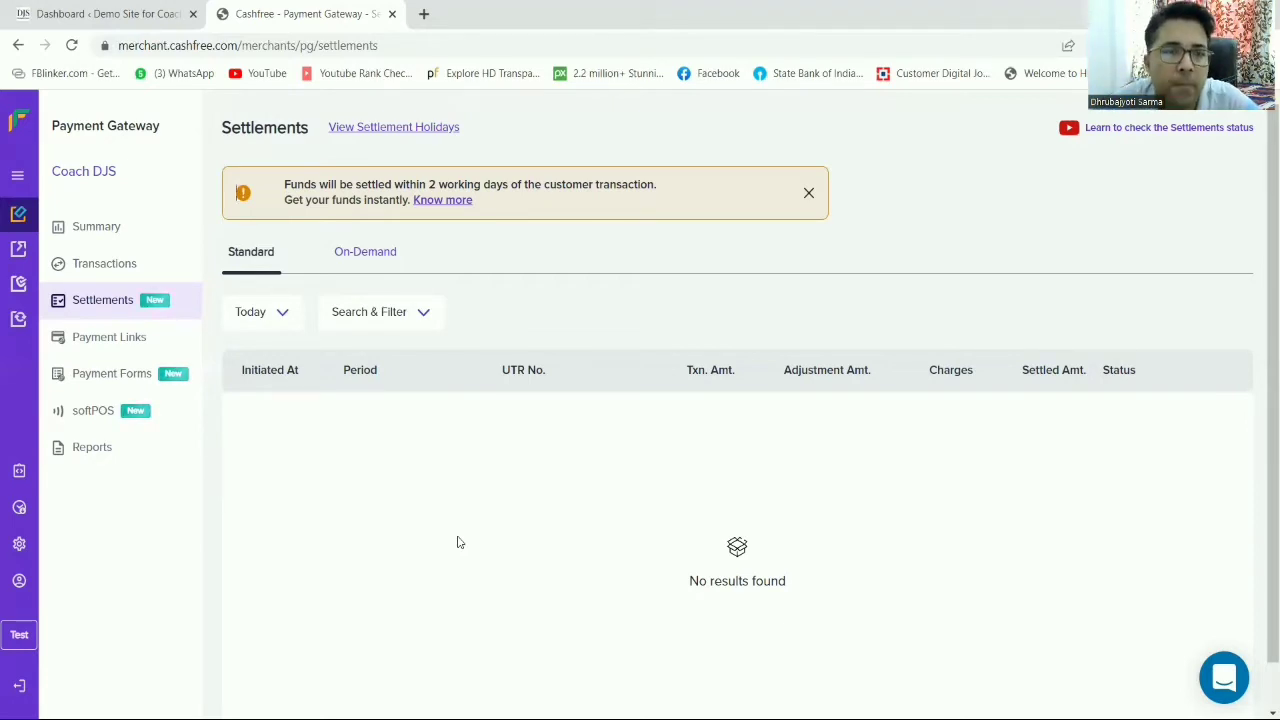
View the Payment Links page, which has no links for today
click(85, 336)
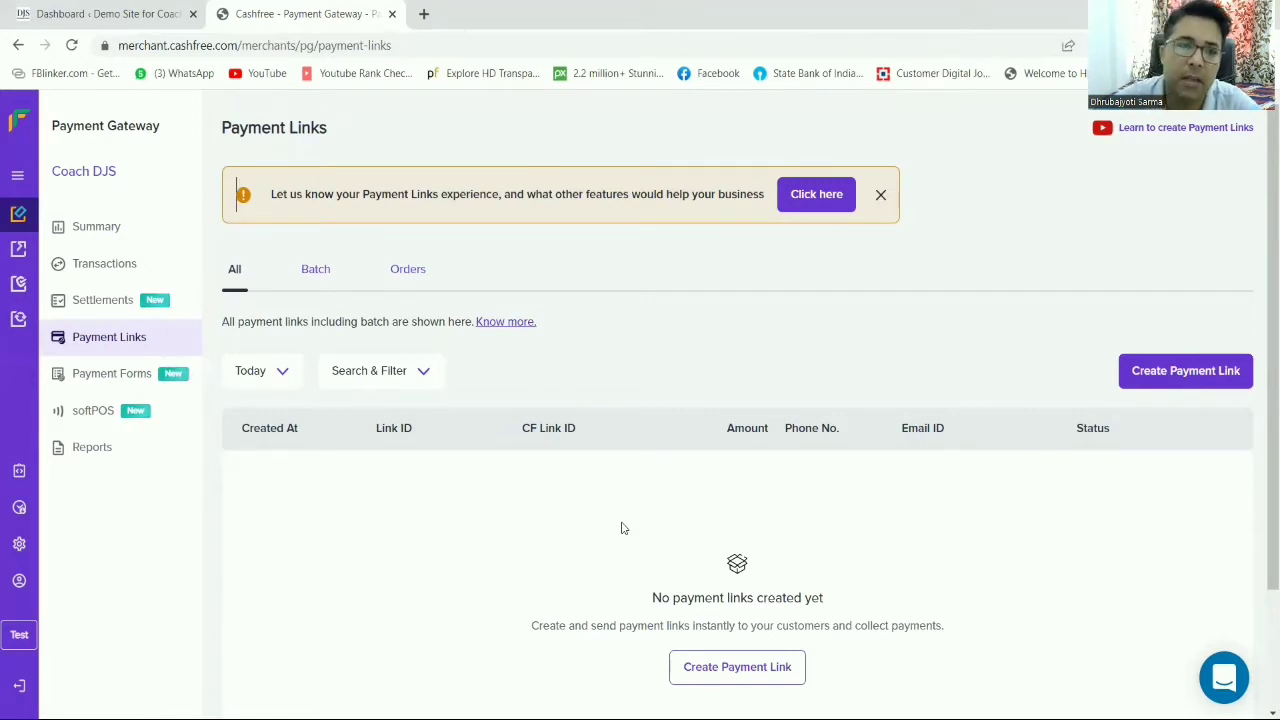
View the Payment Forms page, which has no forms for today
click(126, 386)
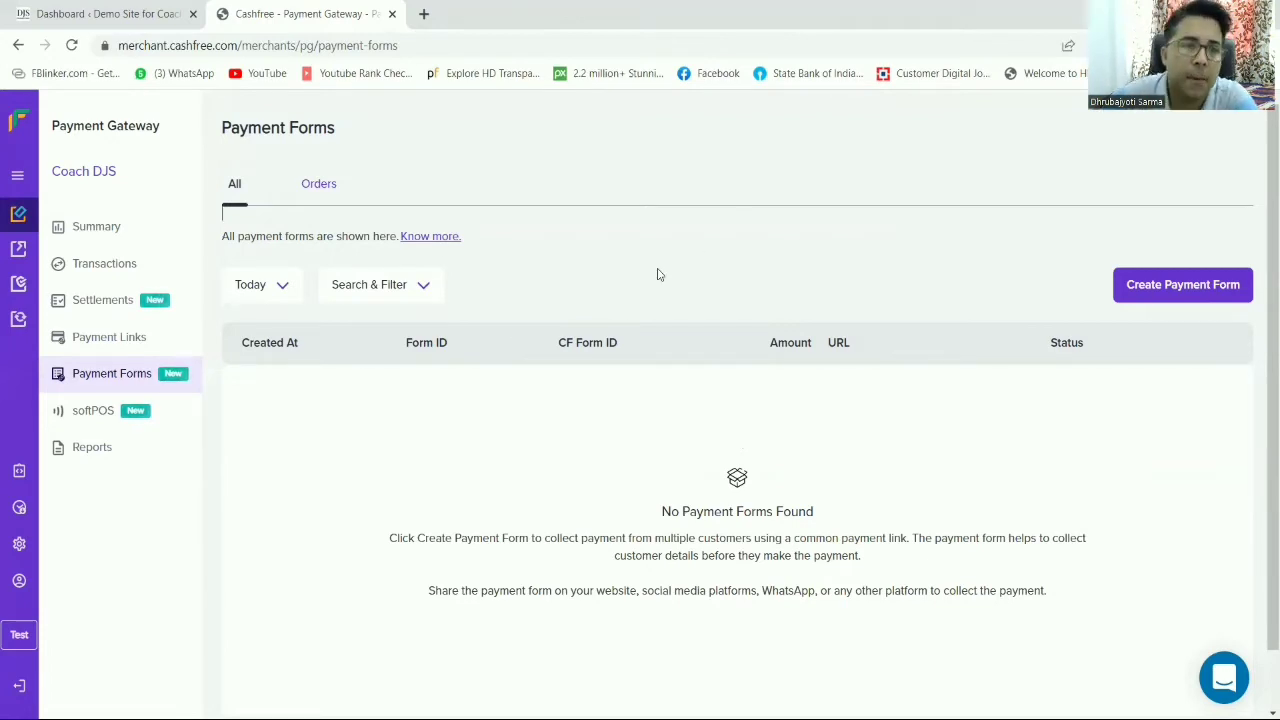
Open the Developers section from Cashfree's left icon bar
click(21, 474)
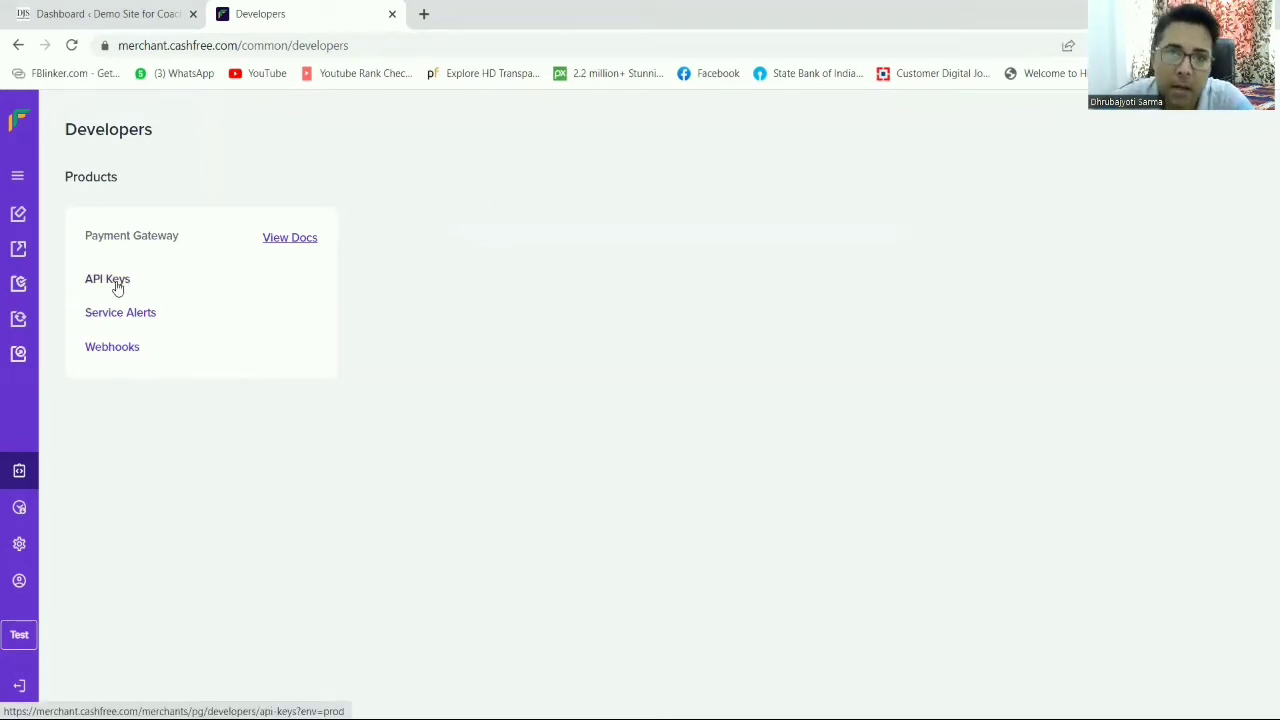
Review the API key pair generated 29 Jun 2022, then return to the WordPress dashboard
click(116, 287)
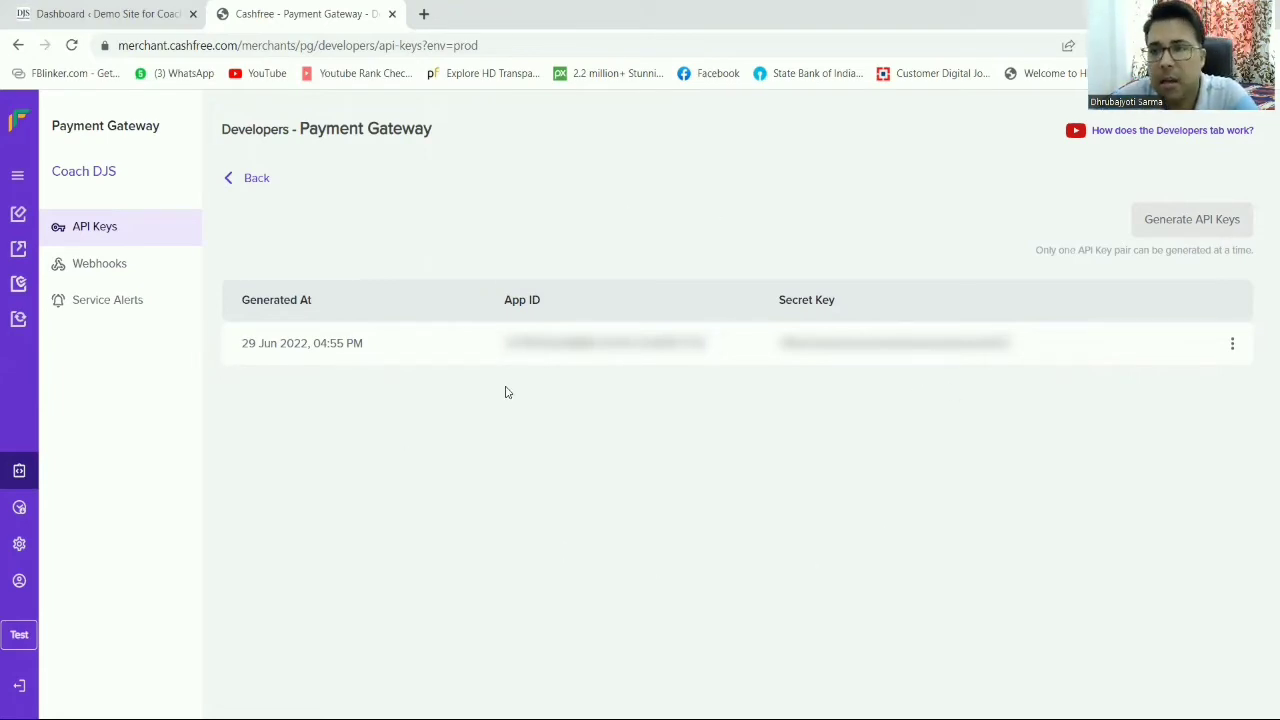
click(118, 10)
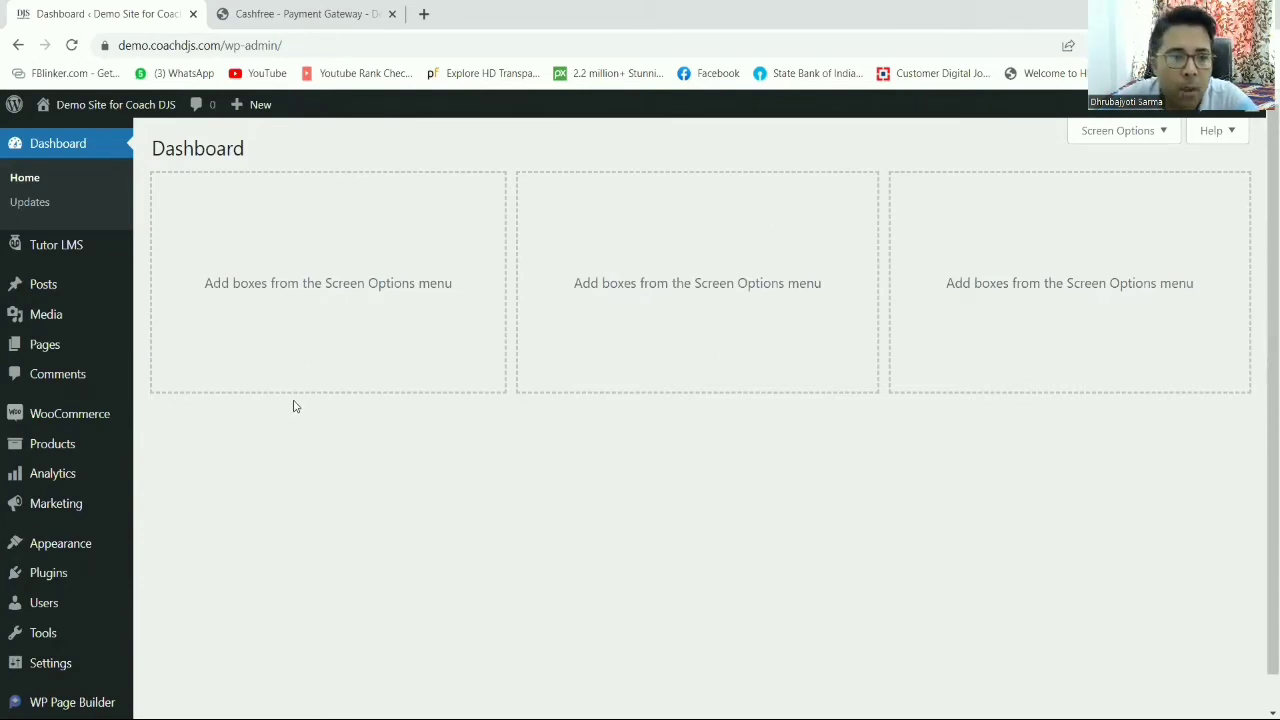
Go to Plugins > Add New and start a plugin search
mouse_move(45, 573)
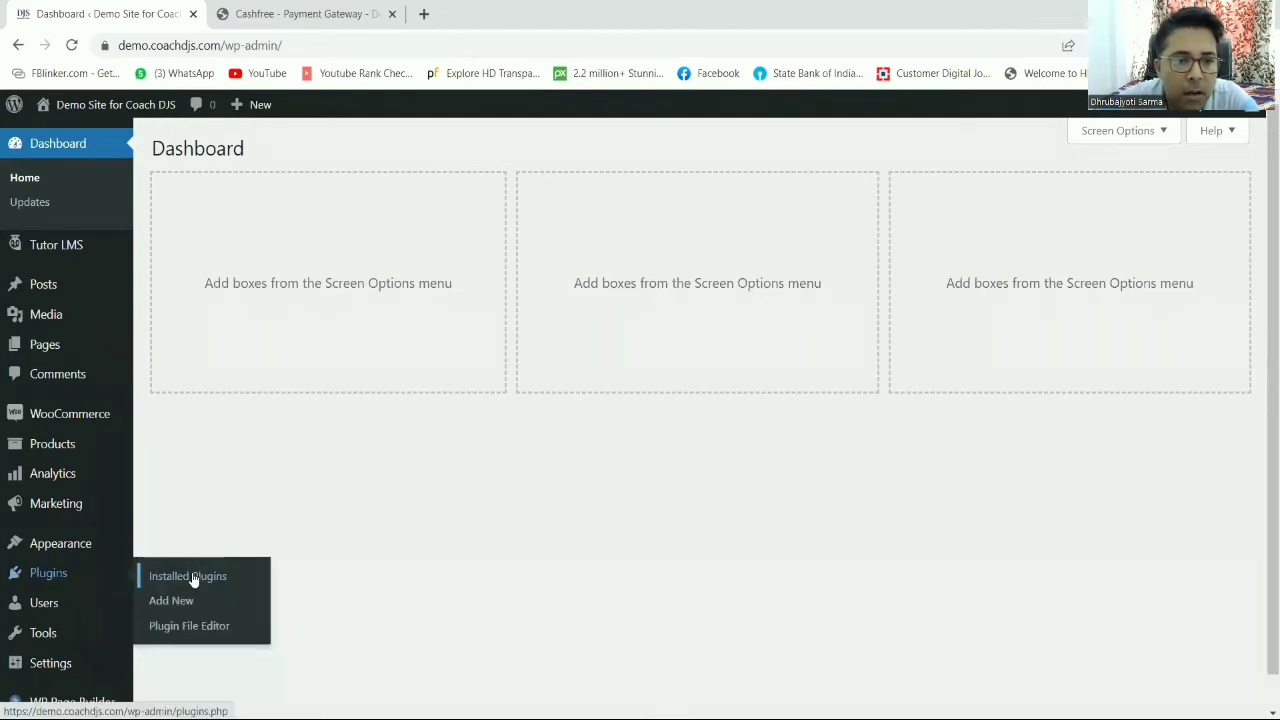
click(178, 600)
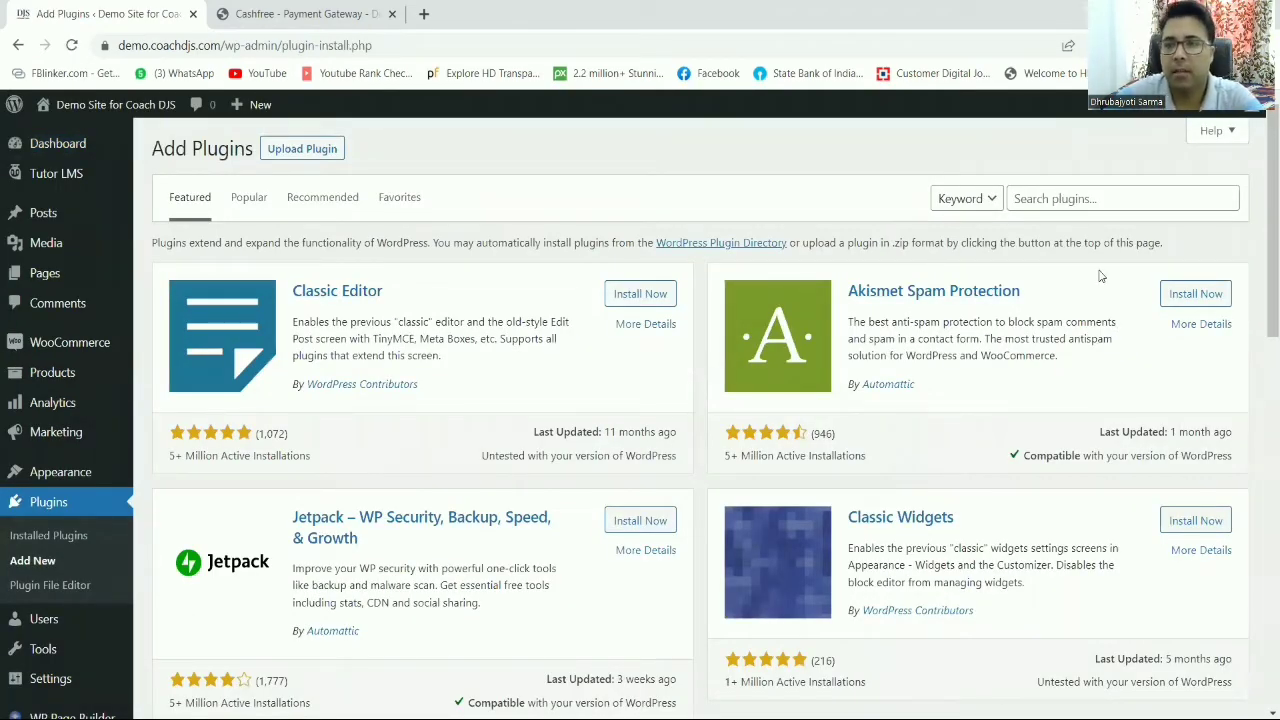
click(1094, 200)
Search 'cash', then install and activate the Cashfree for WooCommerce plugin (version 4.3.3)
text(cas)
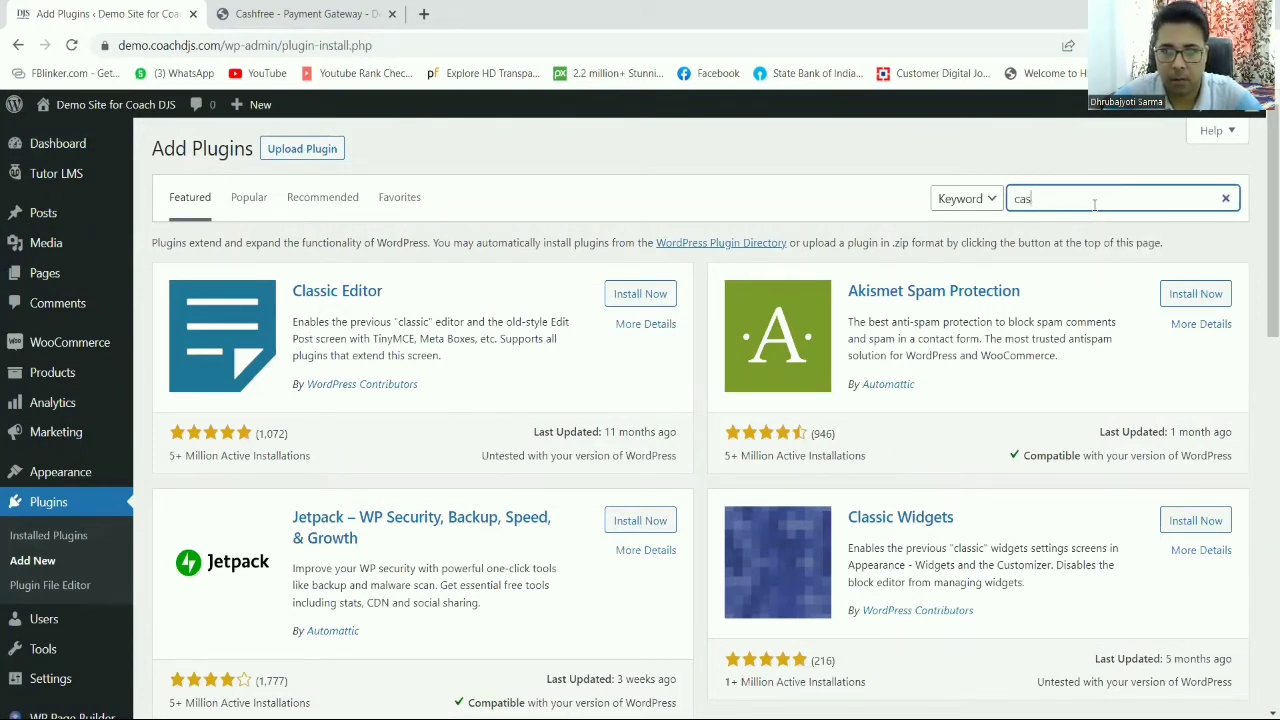
text(hfree)
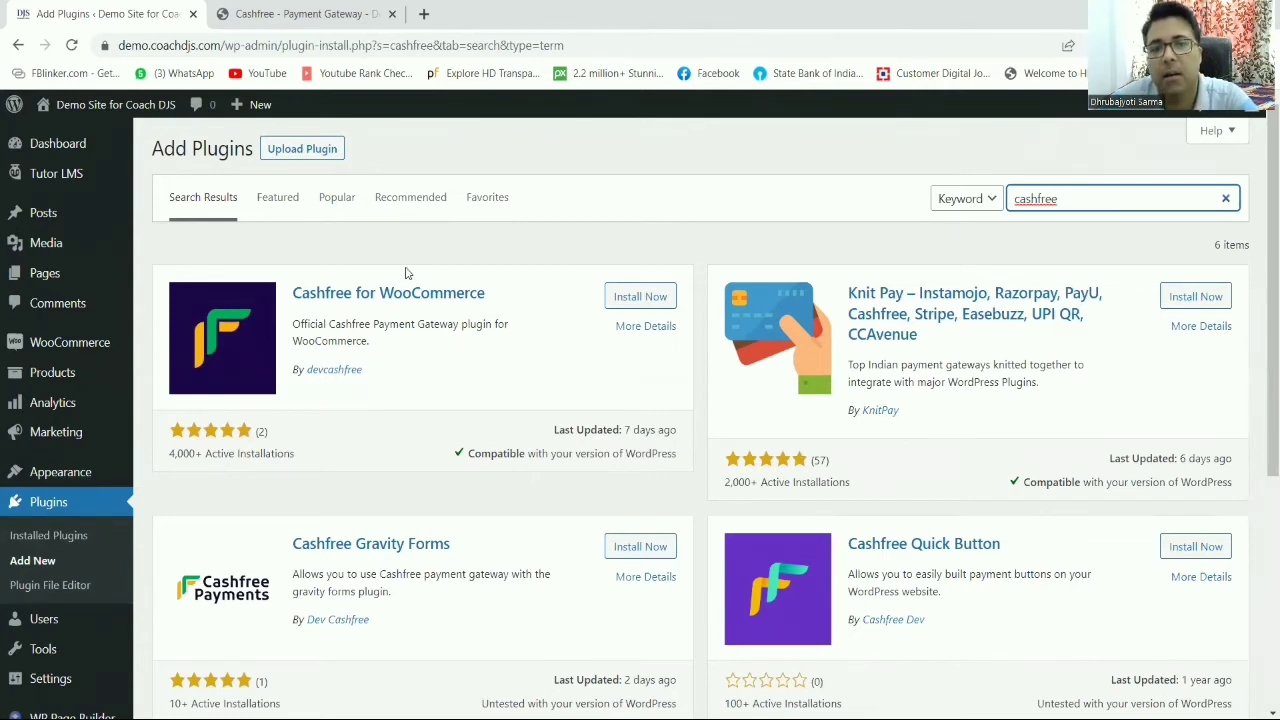
click(642, 297)
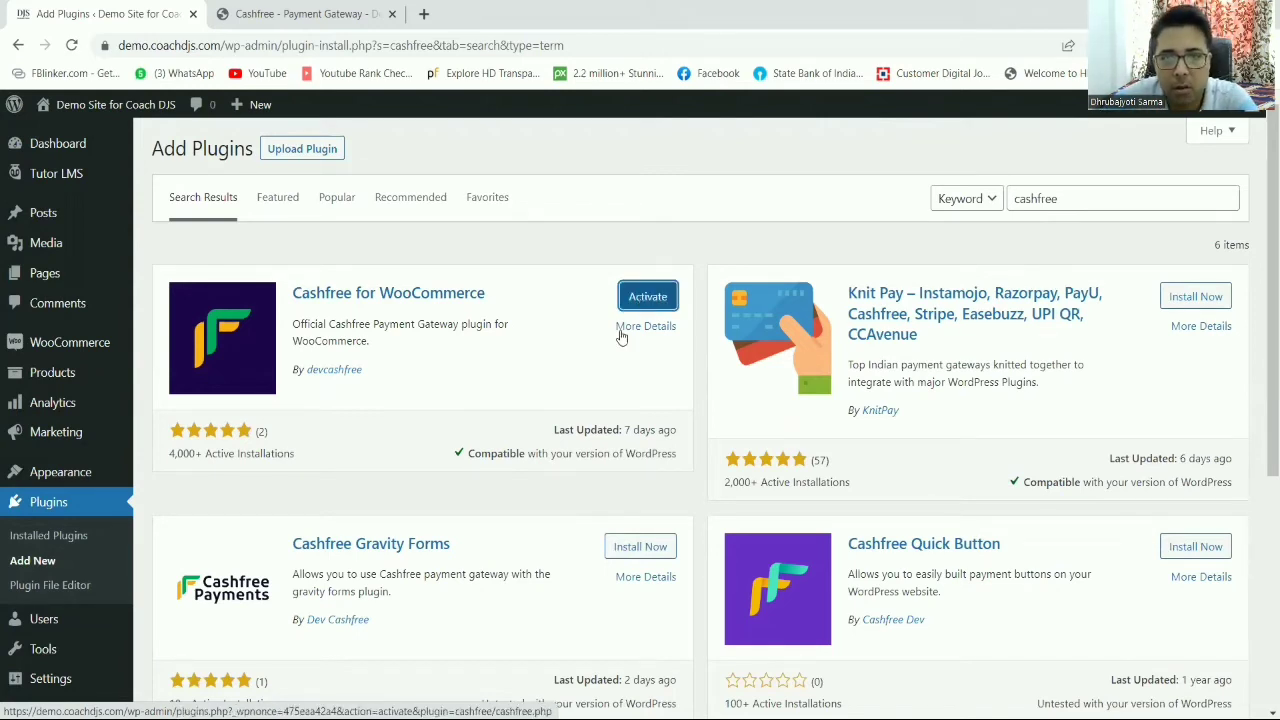
click(648, 297)
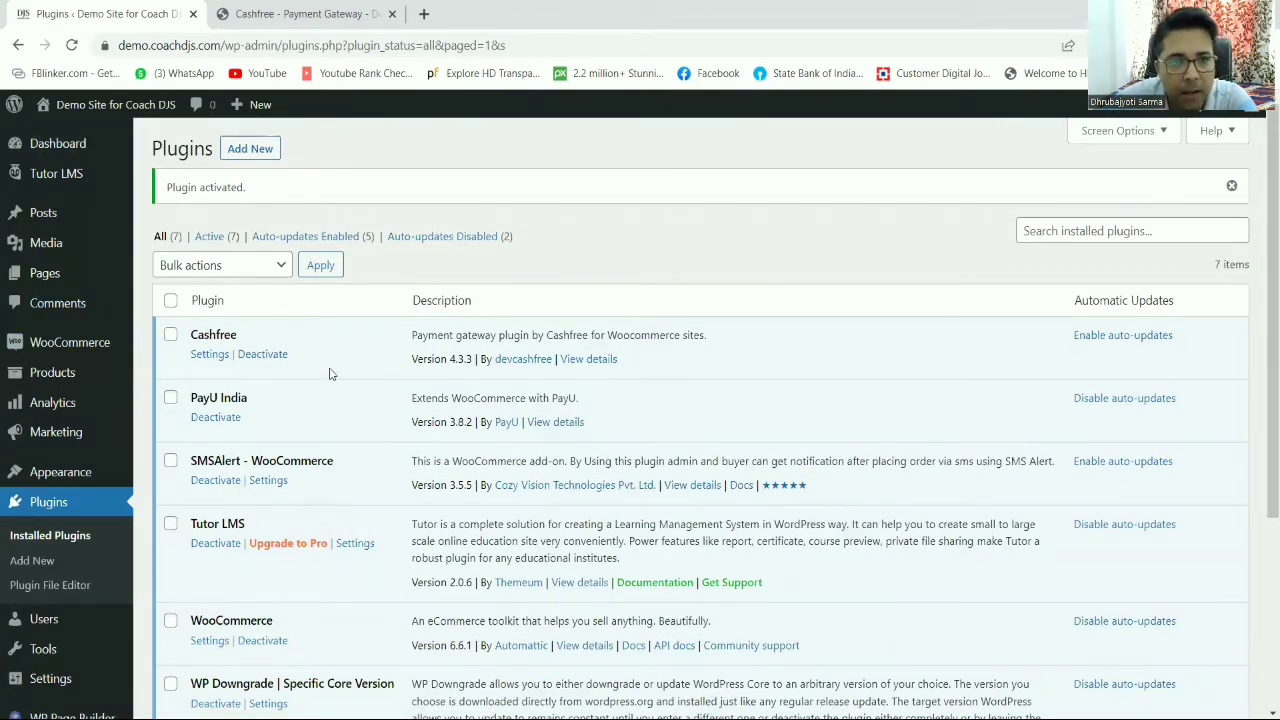
Enable auto-updates for the Cashfree plugin and go to WooCommerce Settings
click(1146, 340)
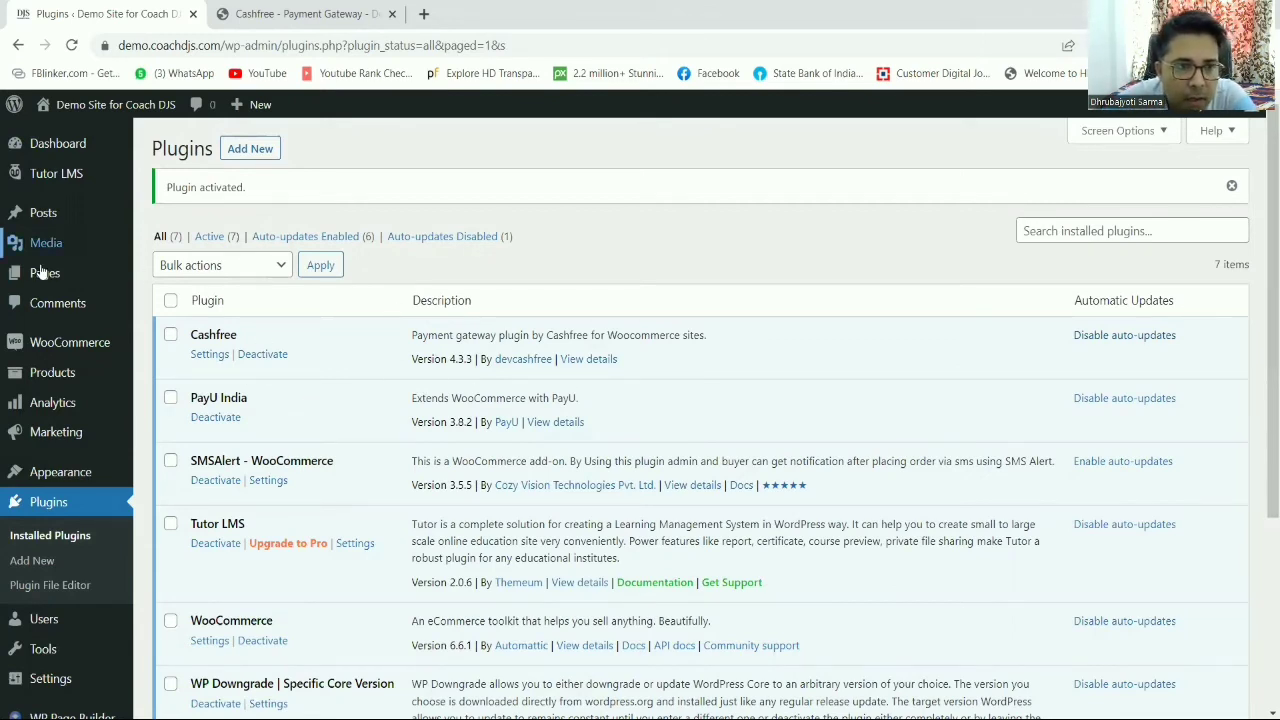
mouse_move(134, 364)
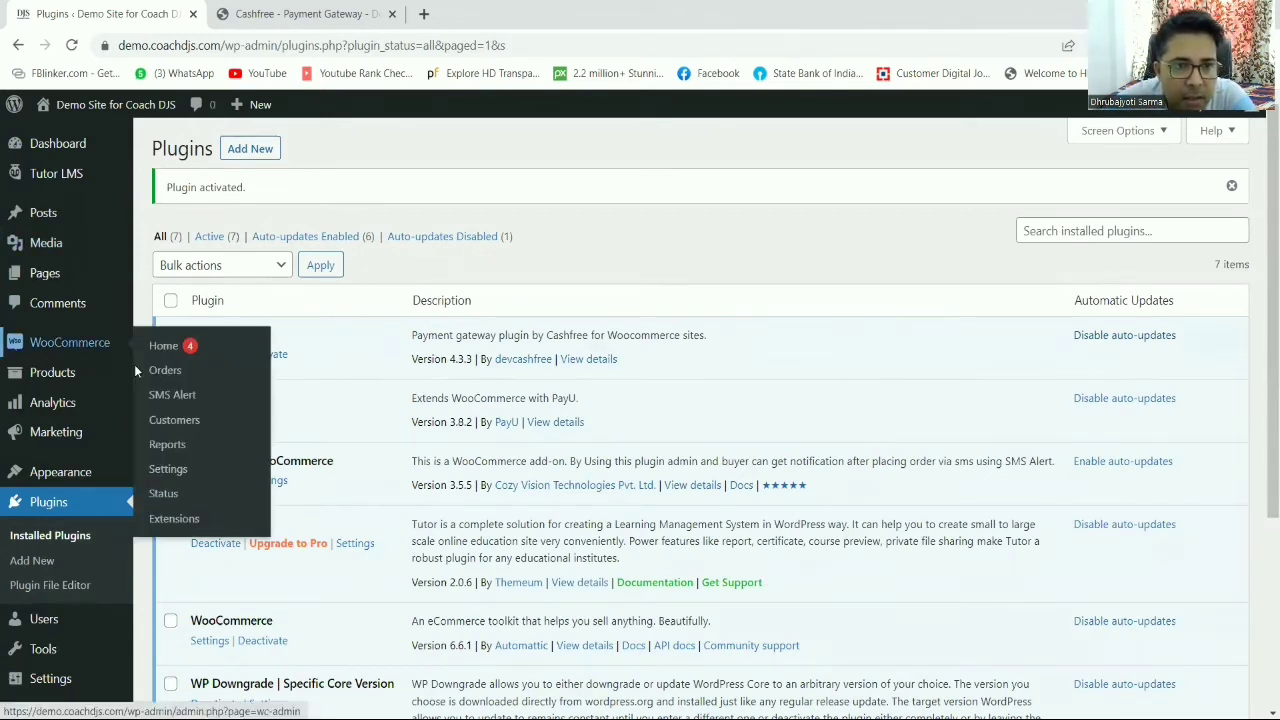
click(168, 472)
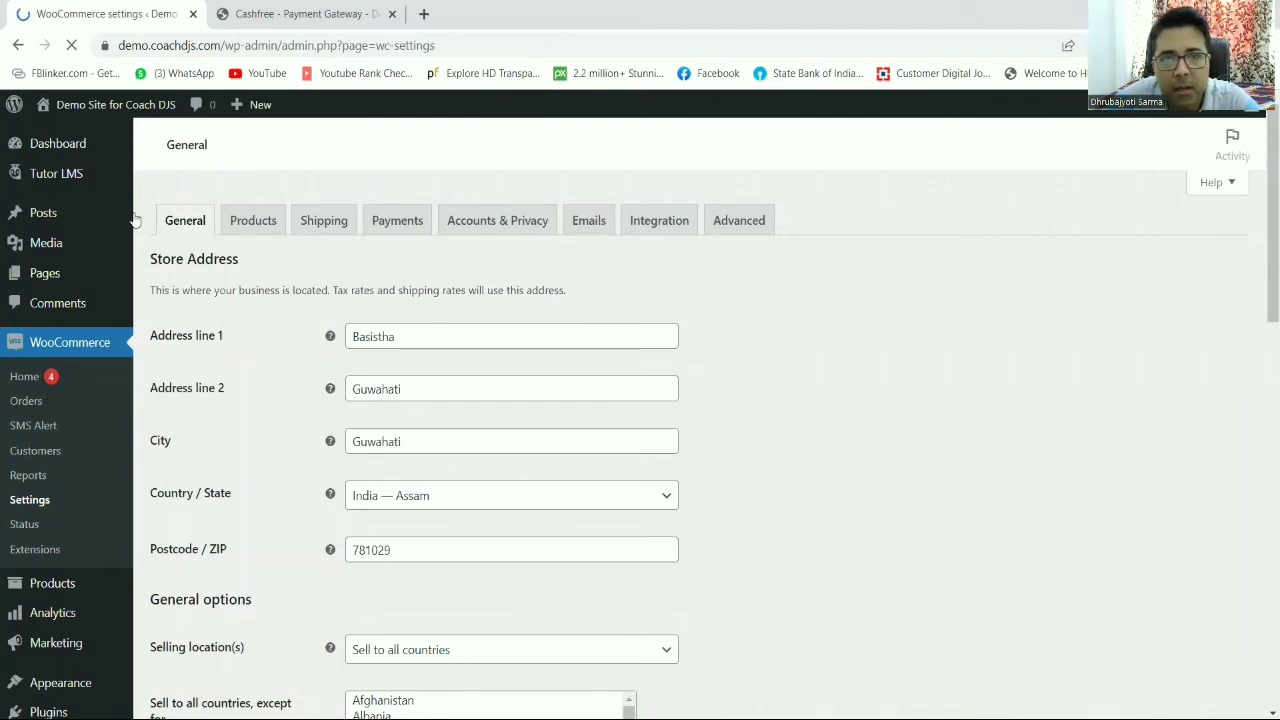
In the Payments tab, disable PayUBiz and open the Cashfree Payments gateway settings
click(390, 226)
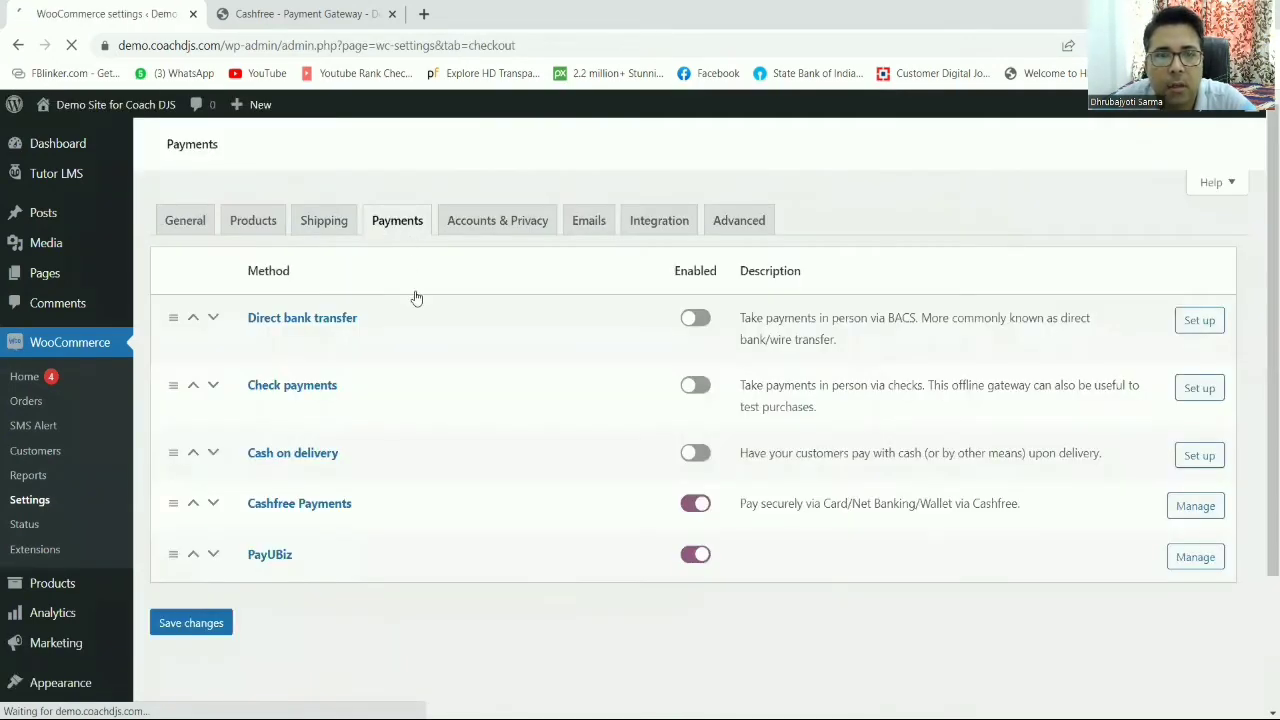
scroll(389, 457, down, 2)
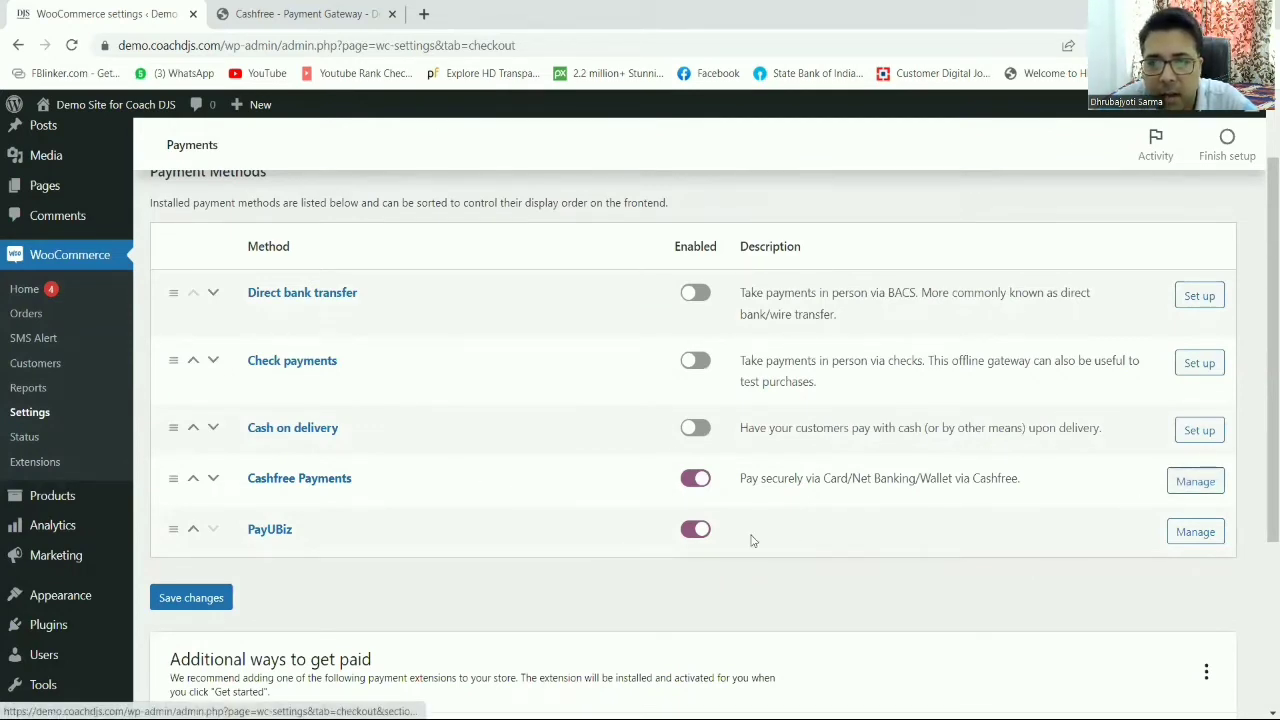
click(697, 533)
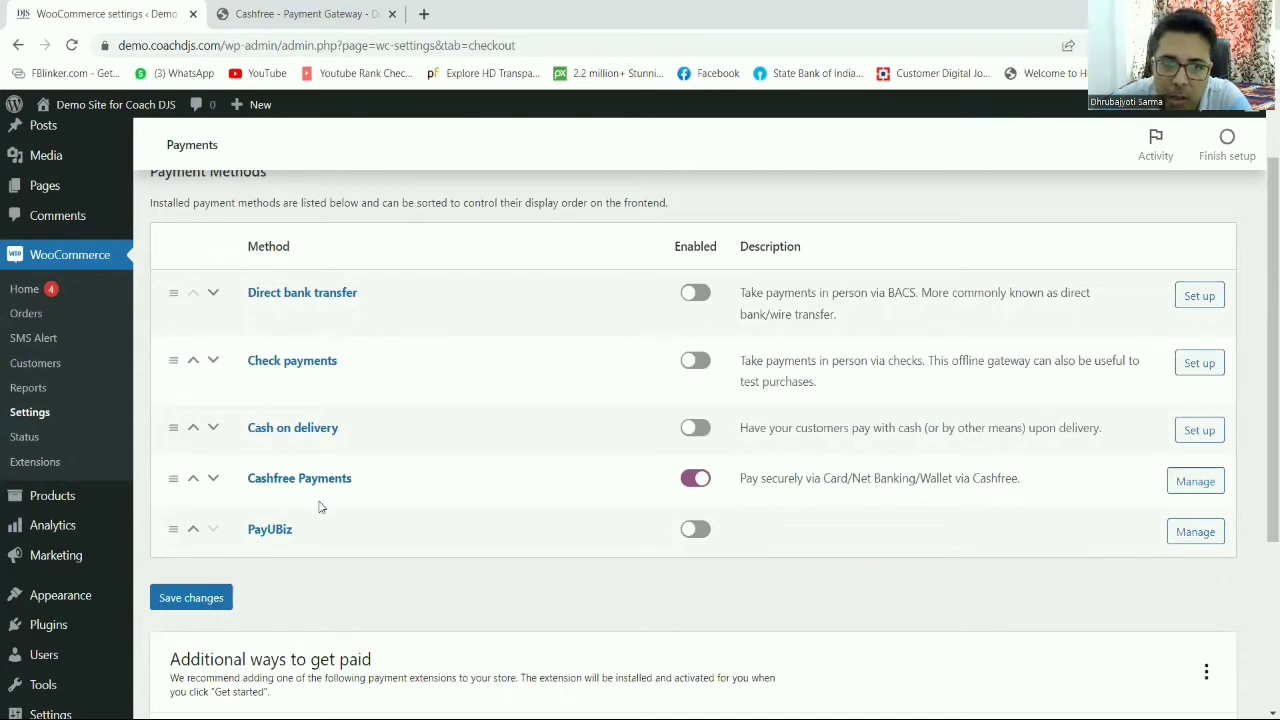
click(1190, 487)
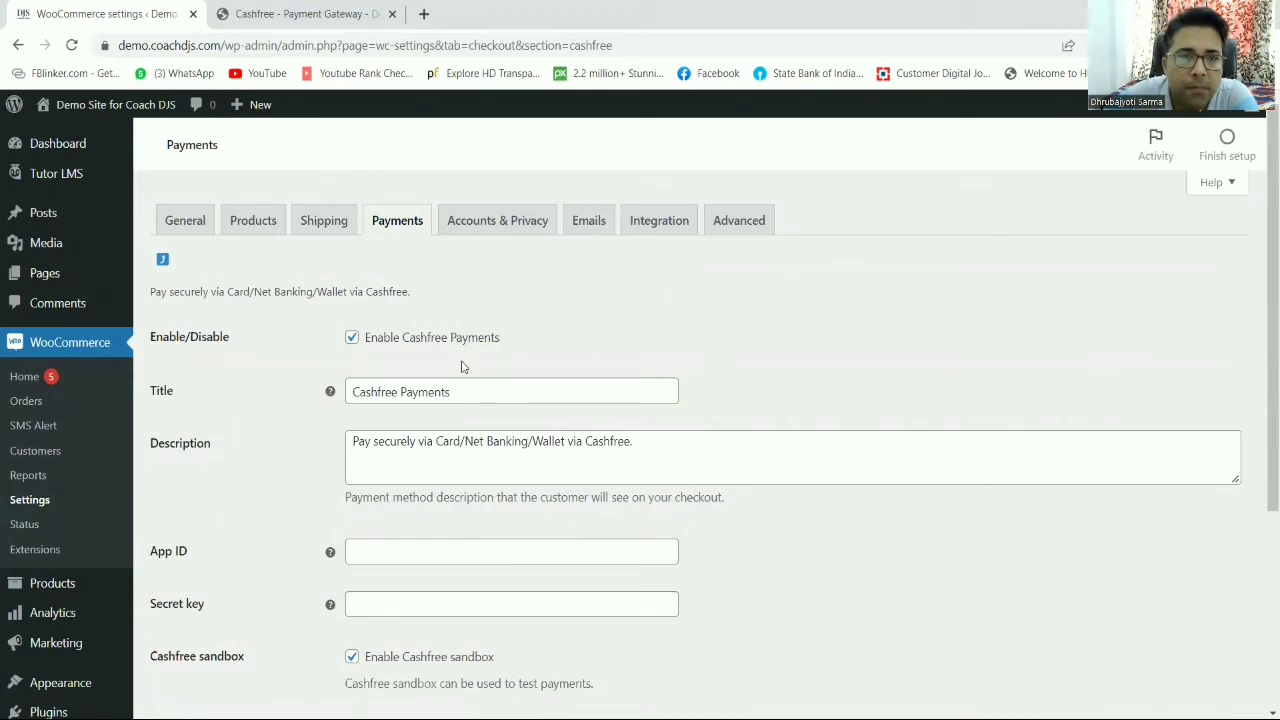
Review the Cashfree Payments title and description, then return to Cashfree's API keys page
scroll(487, 420, down, 3)
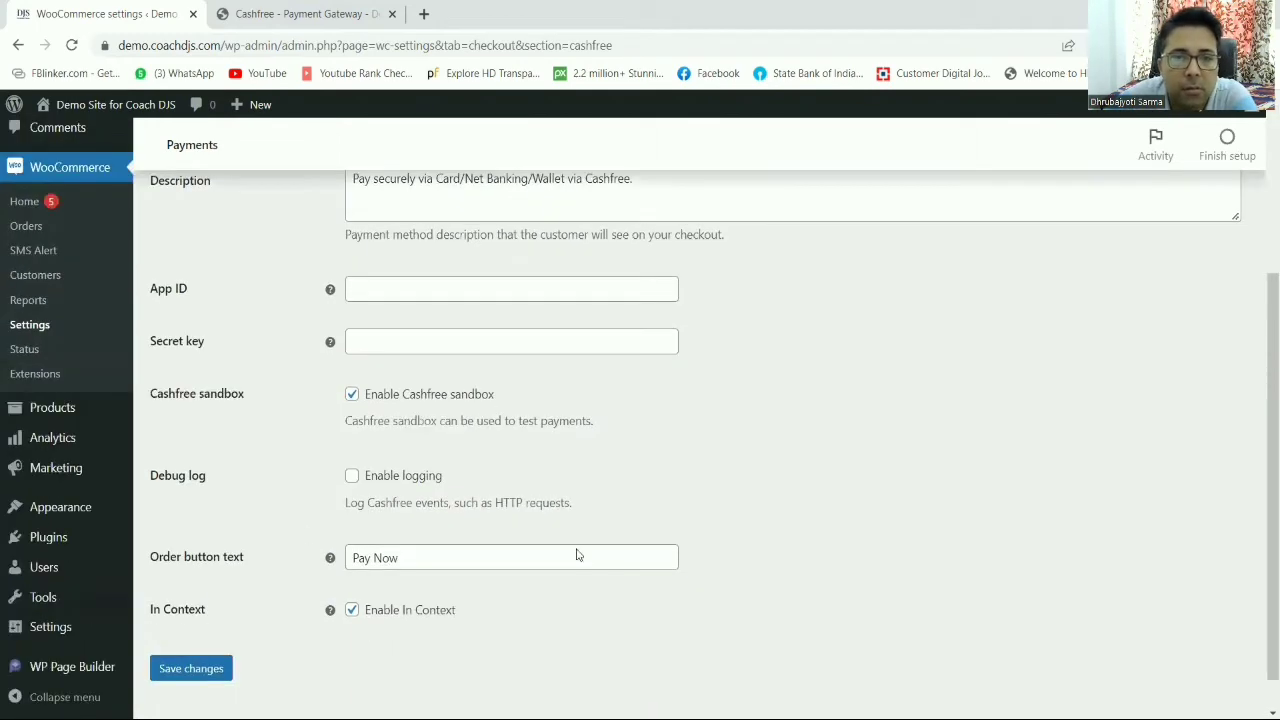
scroll(300, 540, up, 3)
scroll(548, 345, down, 2)
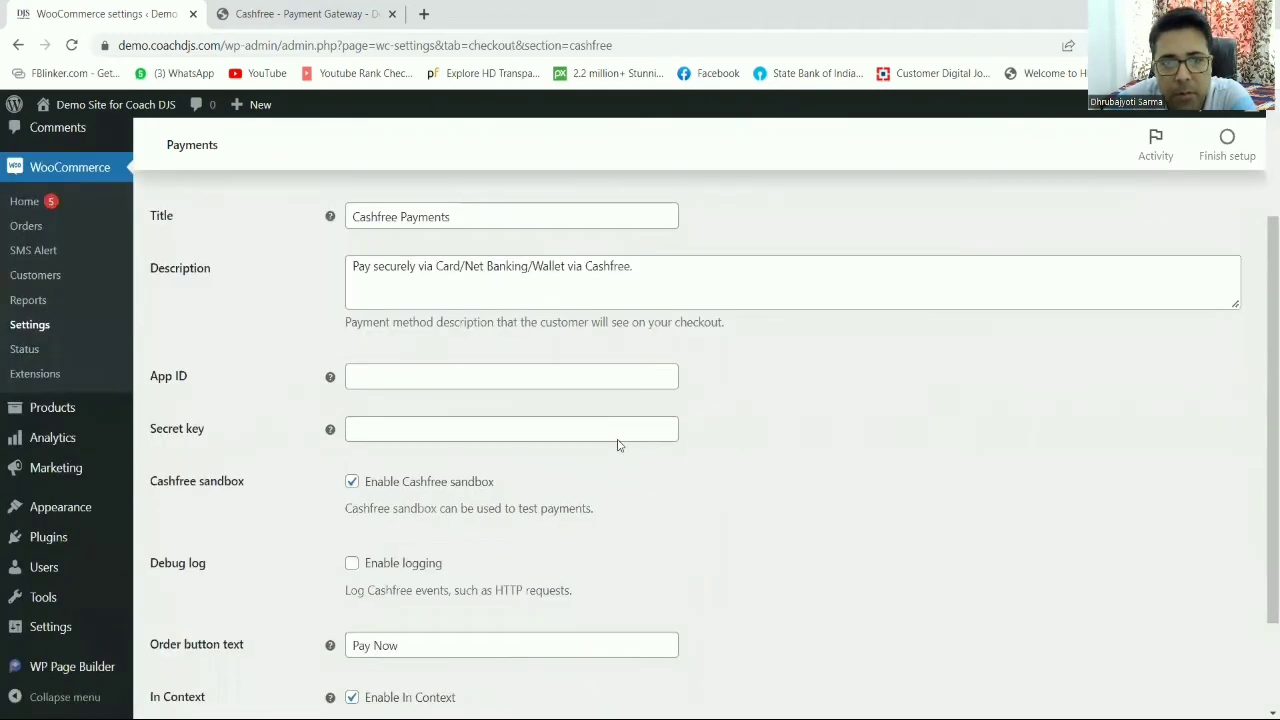
scroll(611, 423, up, 2)
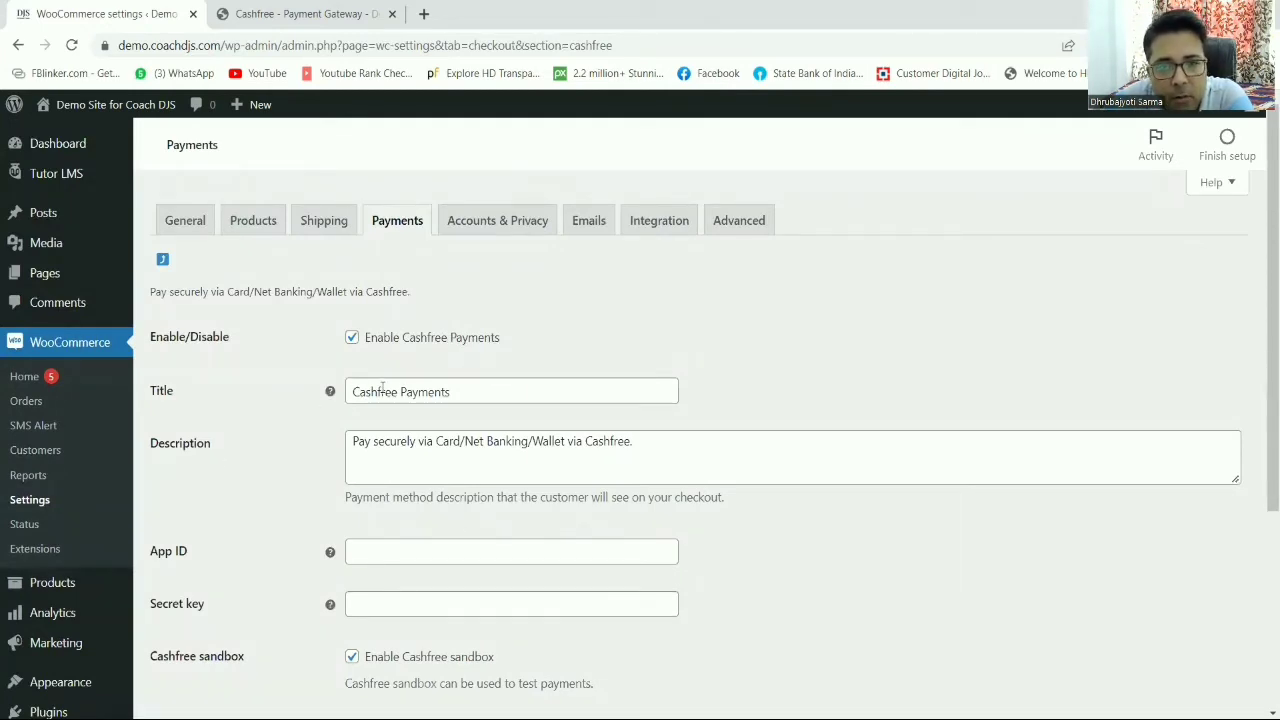
click(474, 393)
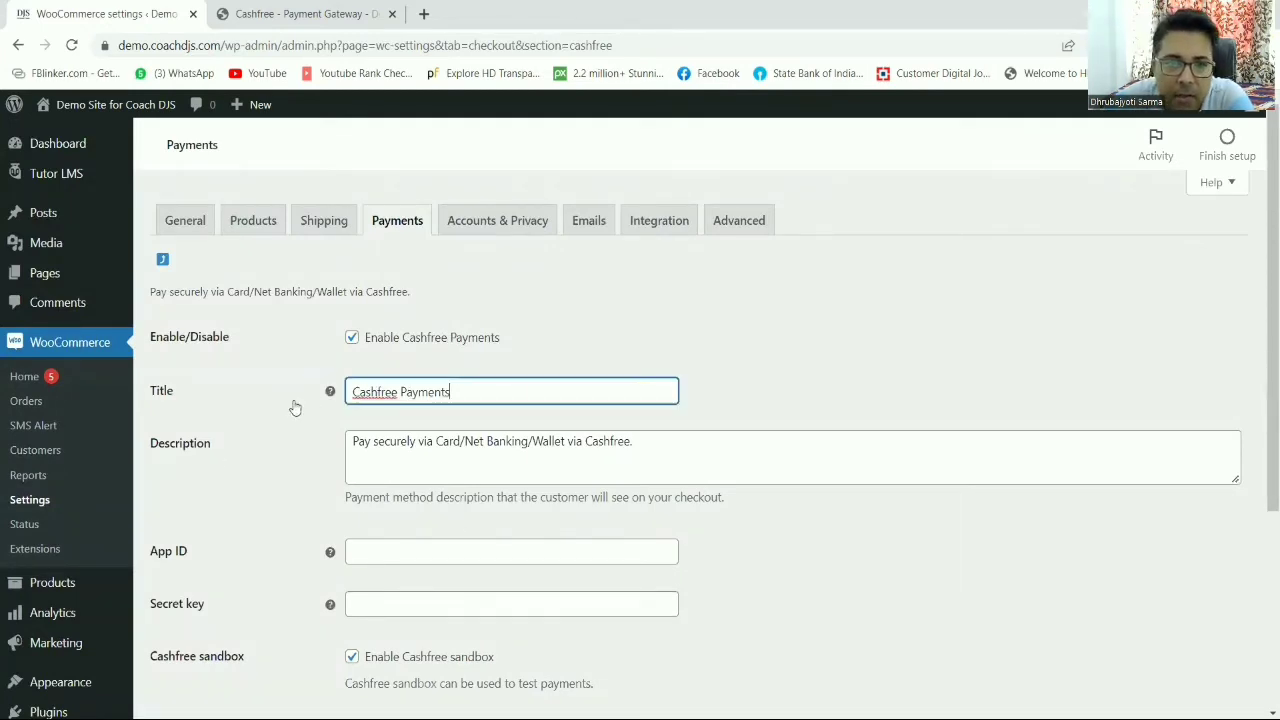
scroll(329, 486, down, 1)
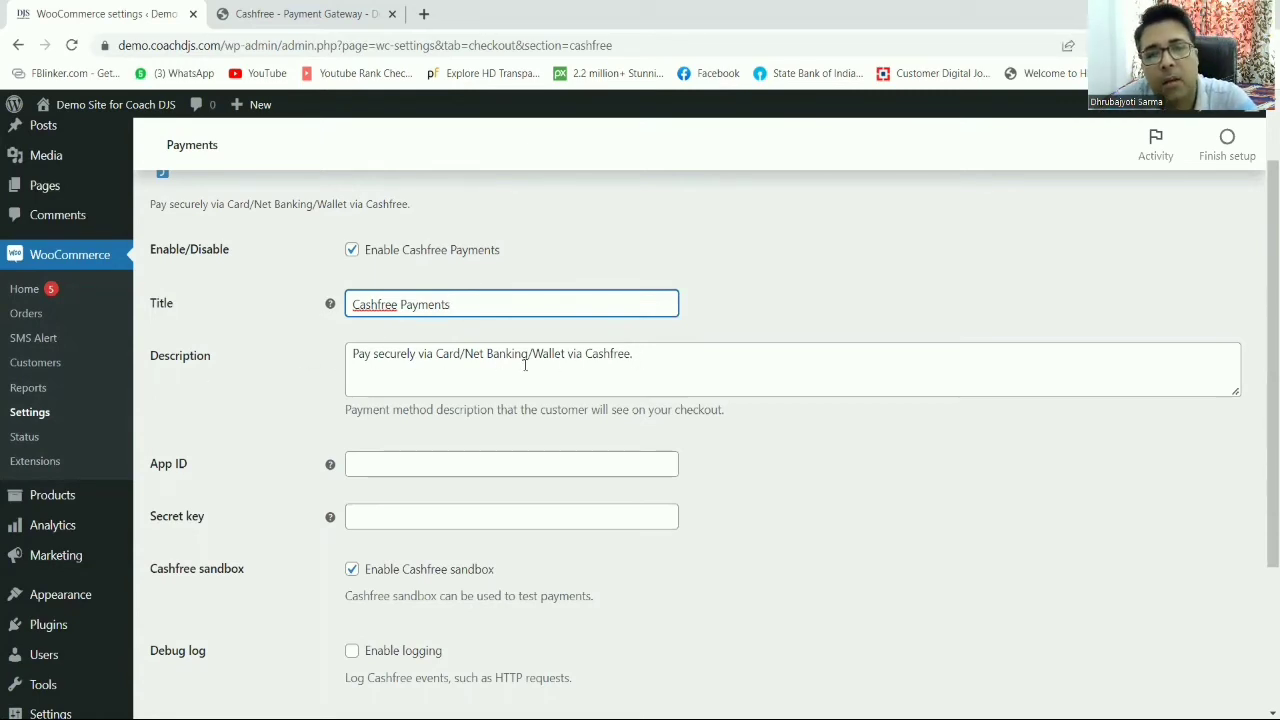
click(648, 360)
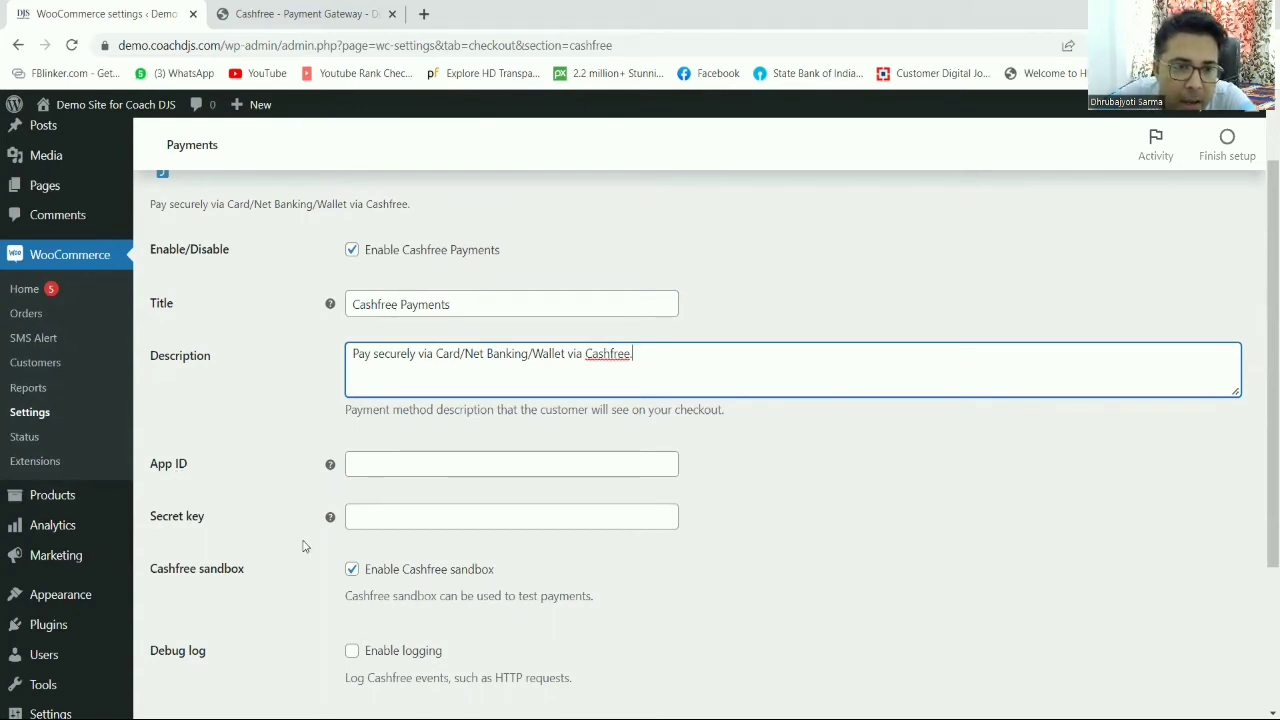
click(305, 12)
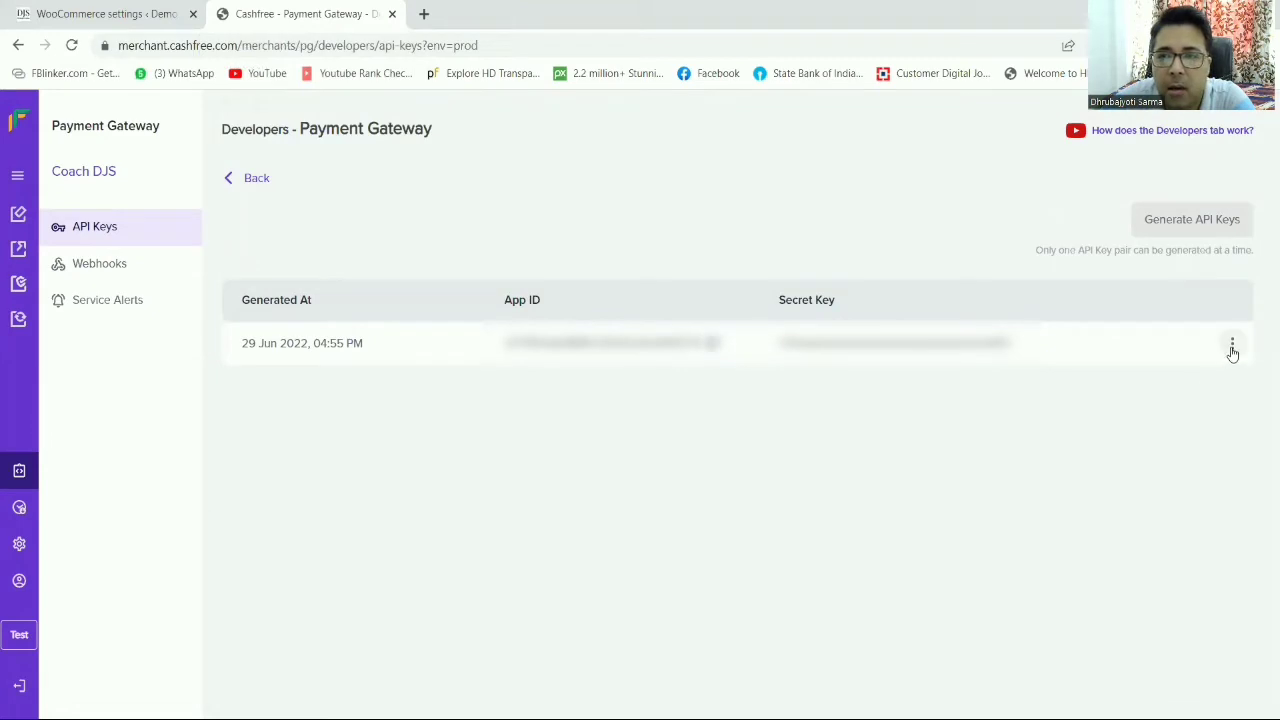
Choose View API Key for the existing key and verify with the one-time code
click(1232, 345)
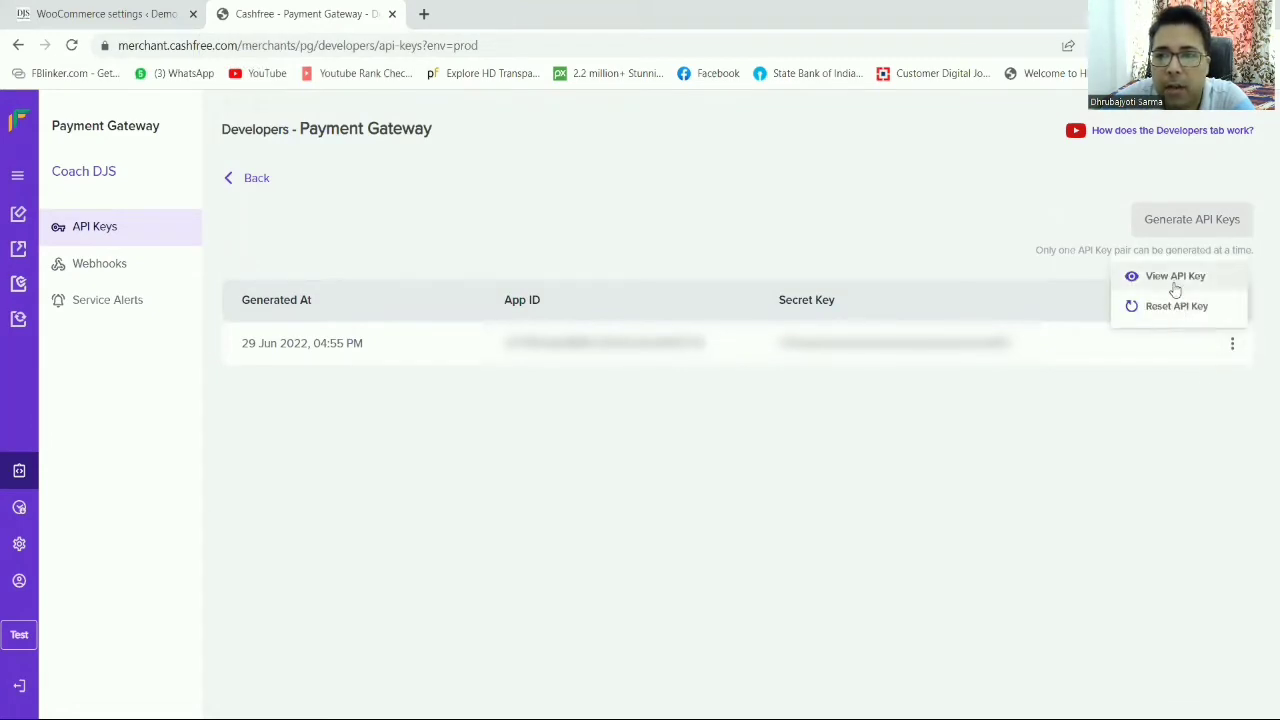
click(1202, 421)
click(1234, 346)
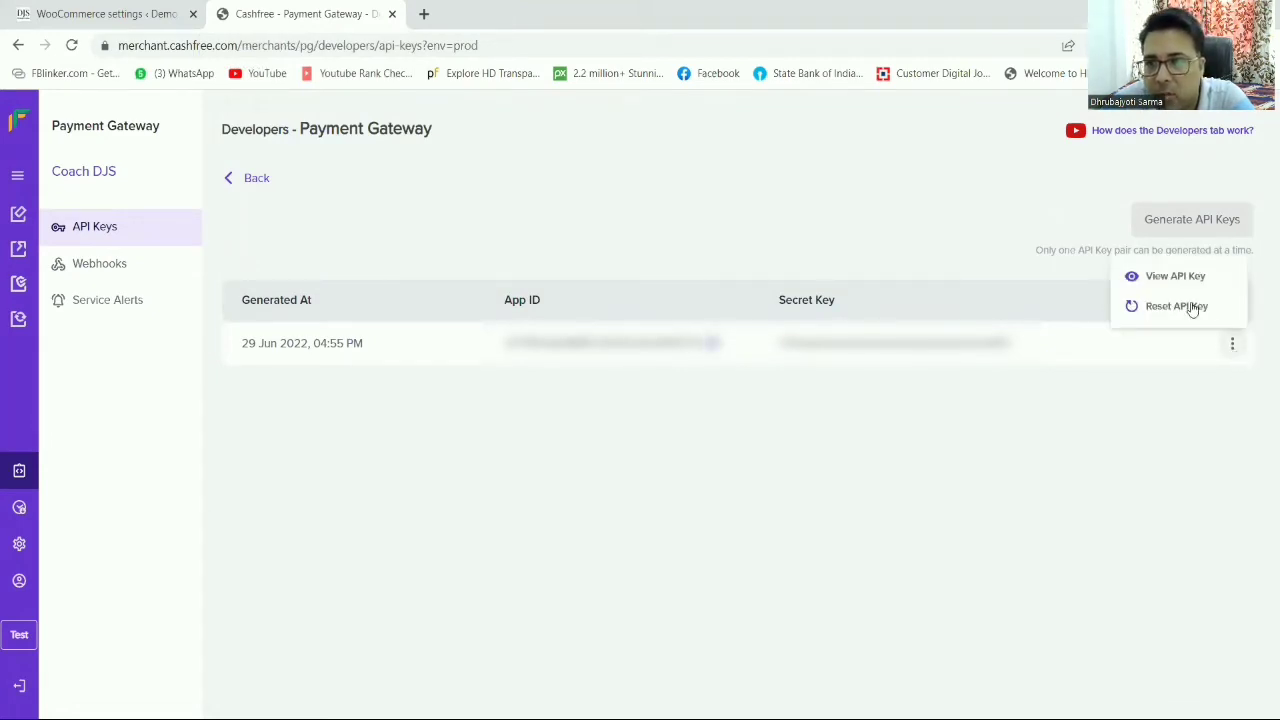
click(1168, 278)
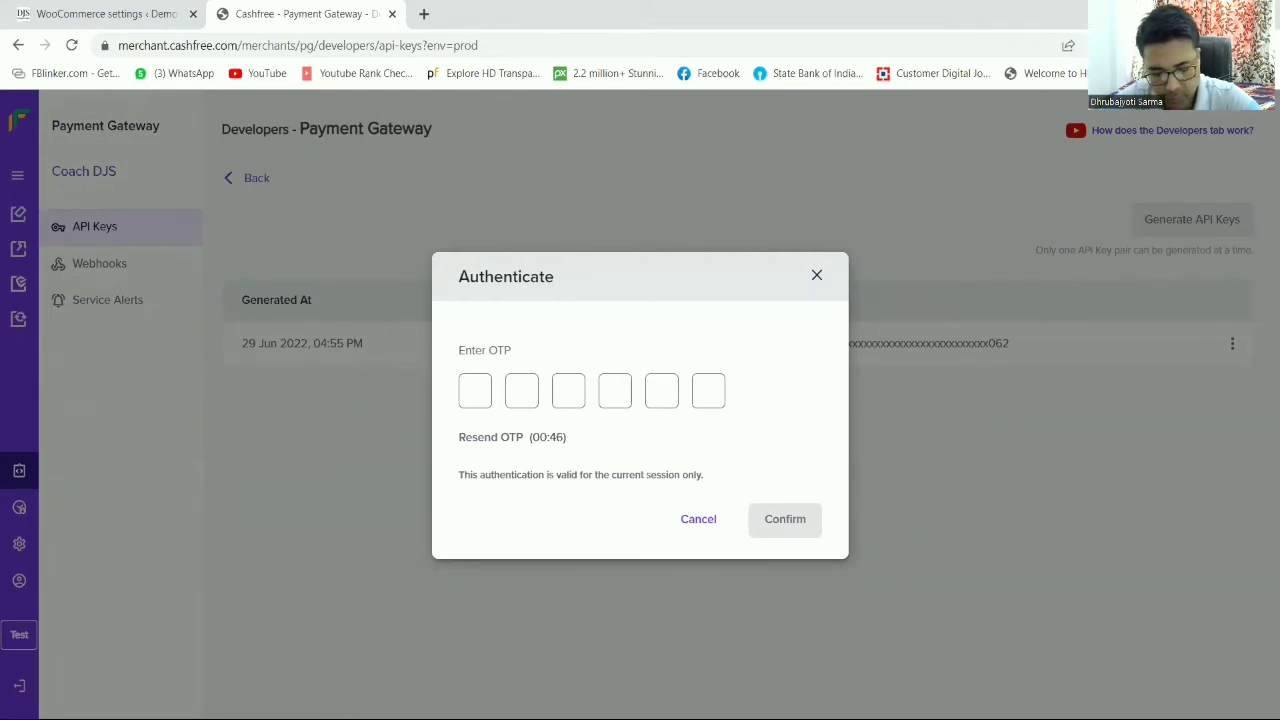
click(469, 391)
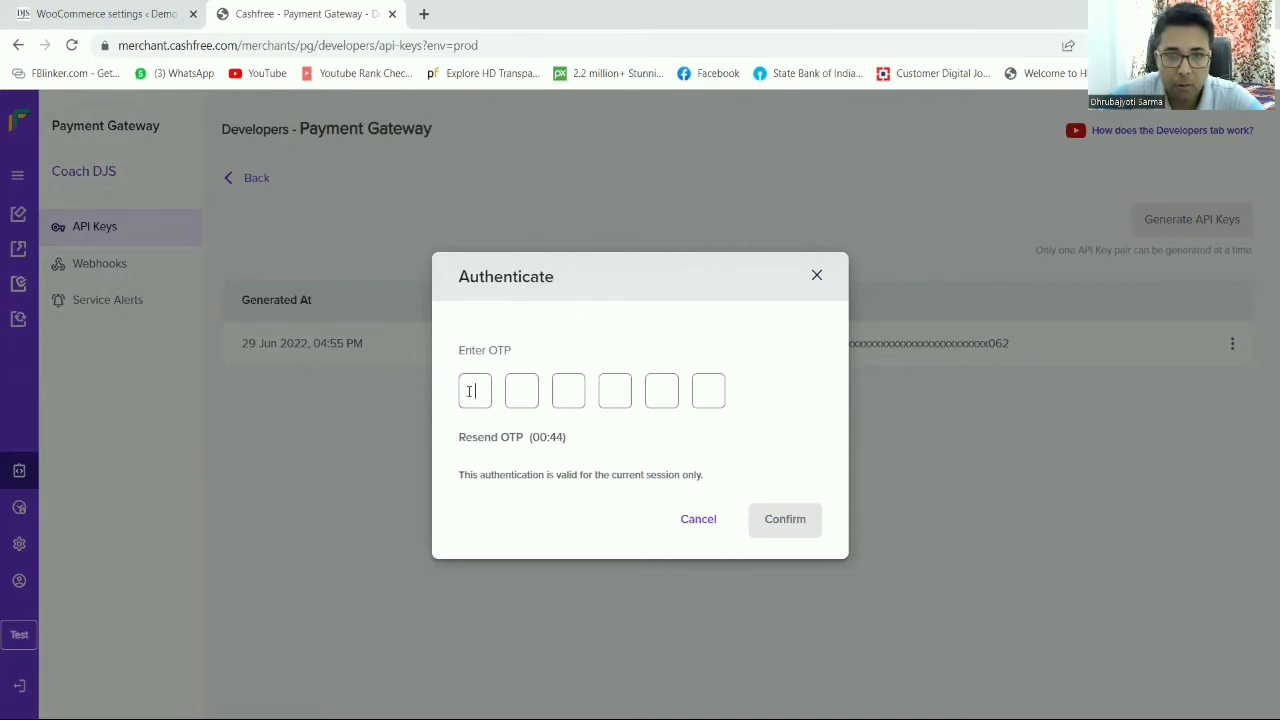
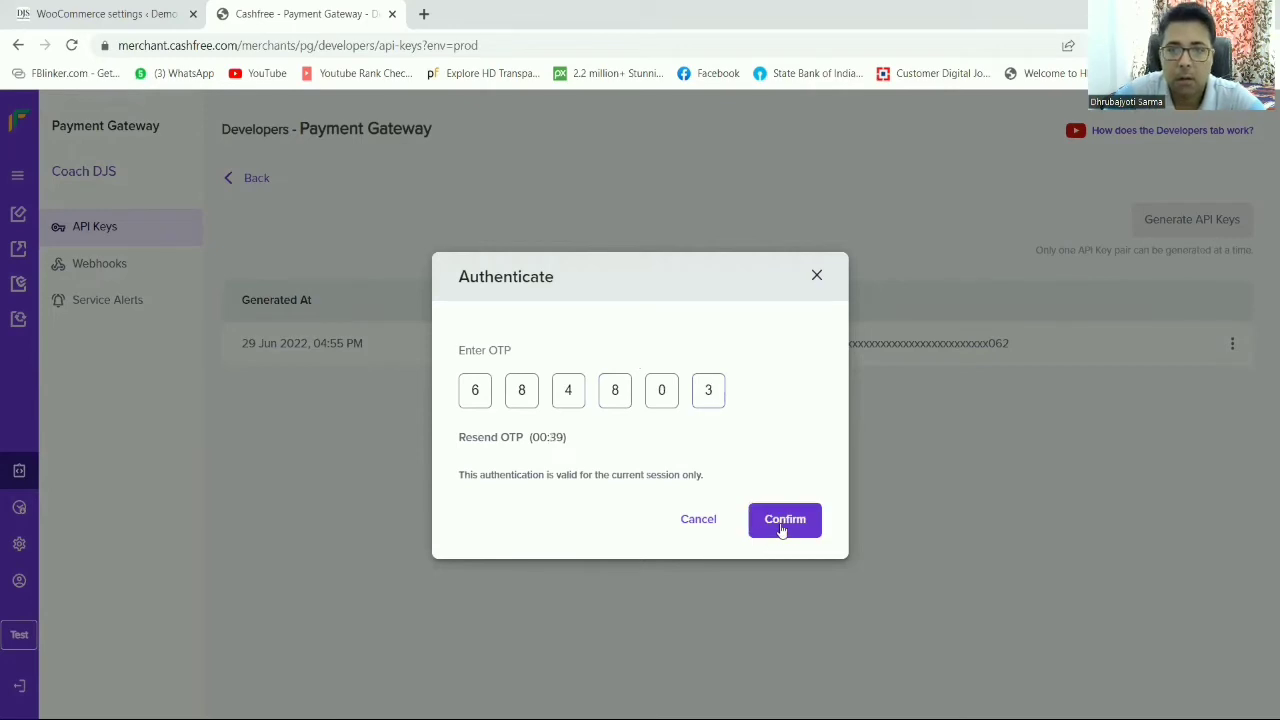
click(783, 528)
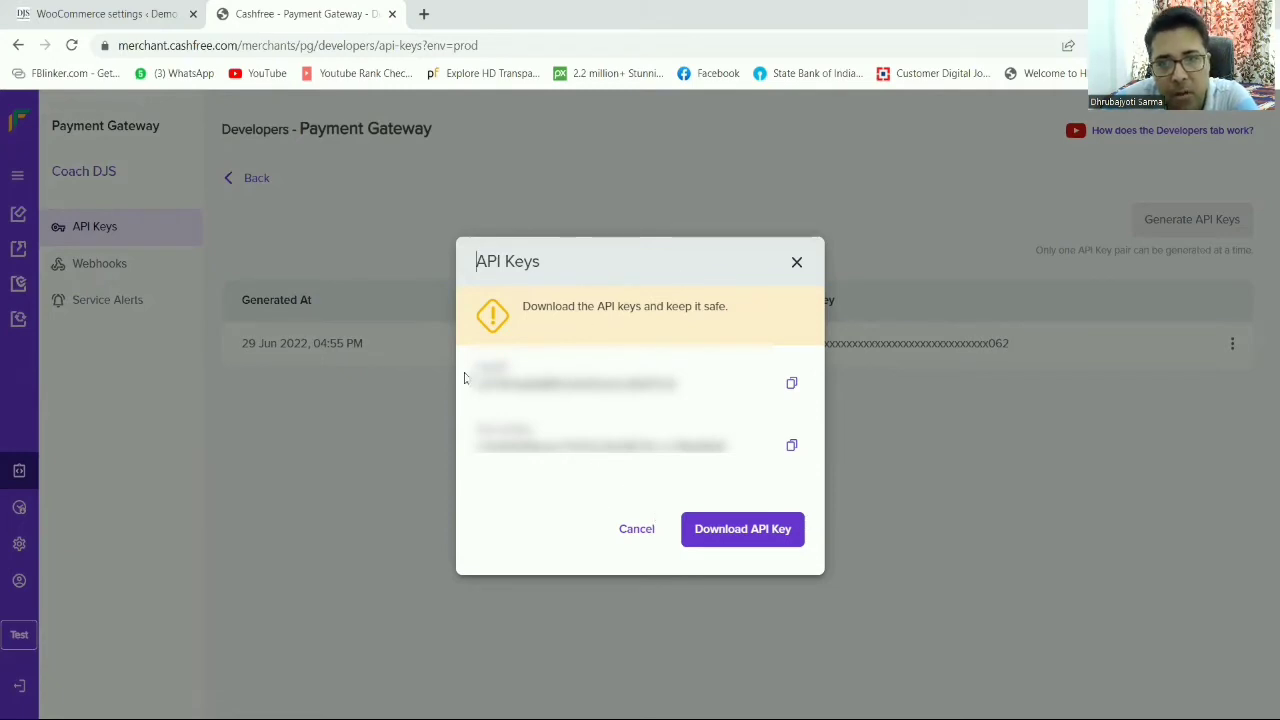
Copy the App ID from Cashfree and paste it into WooCommerce's App ID field
click(792, 388)
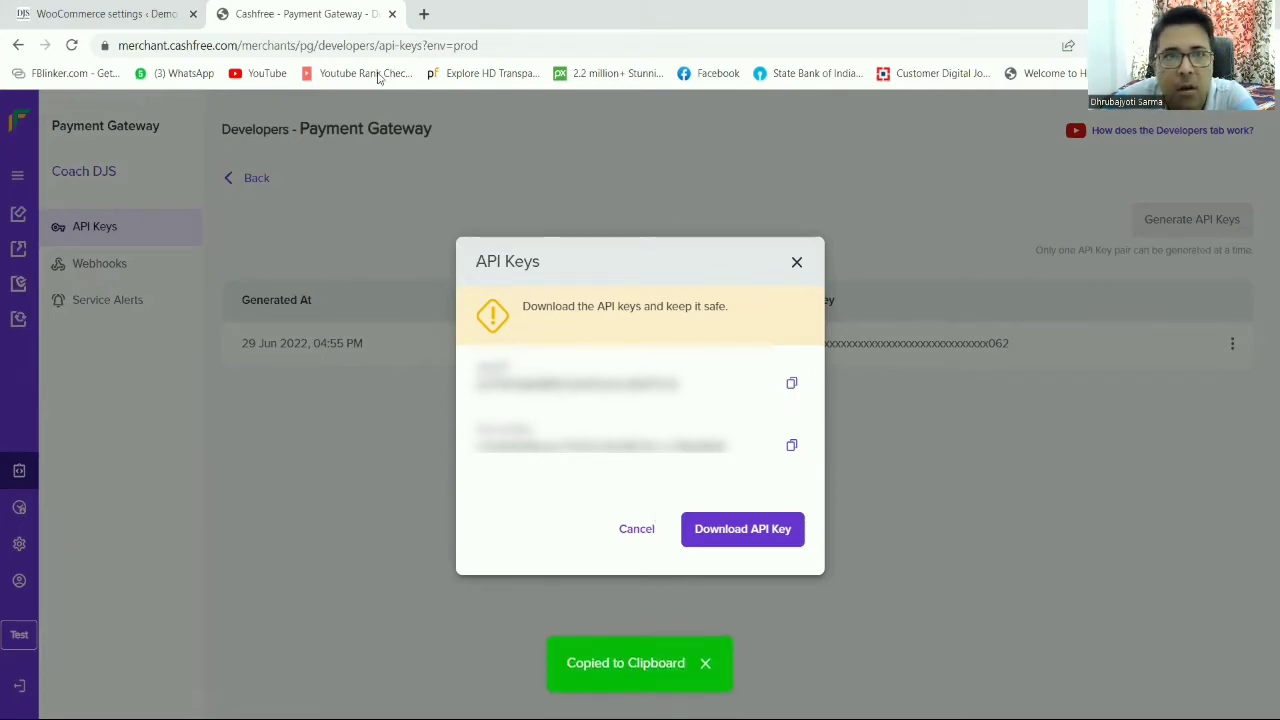
click(93, 8)
click(357, 463)
key(ctrl+v)
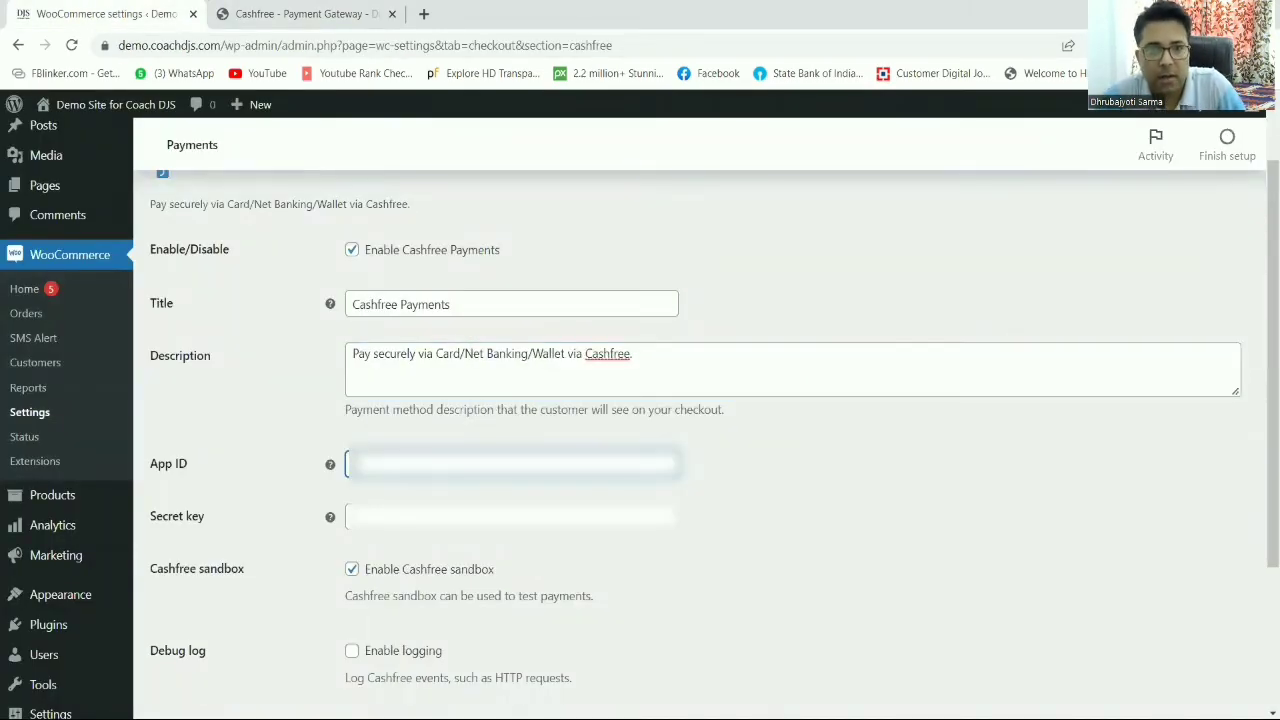
key(ctrl+v)
click(814, 552)
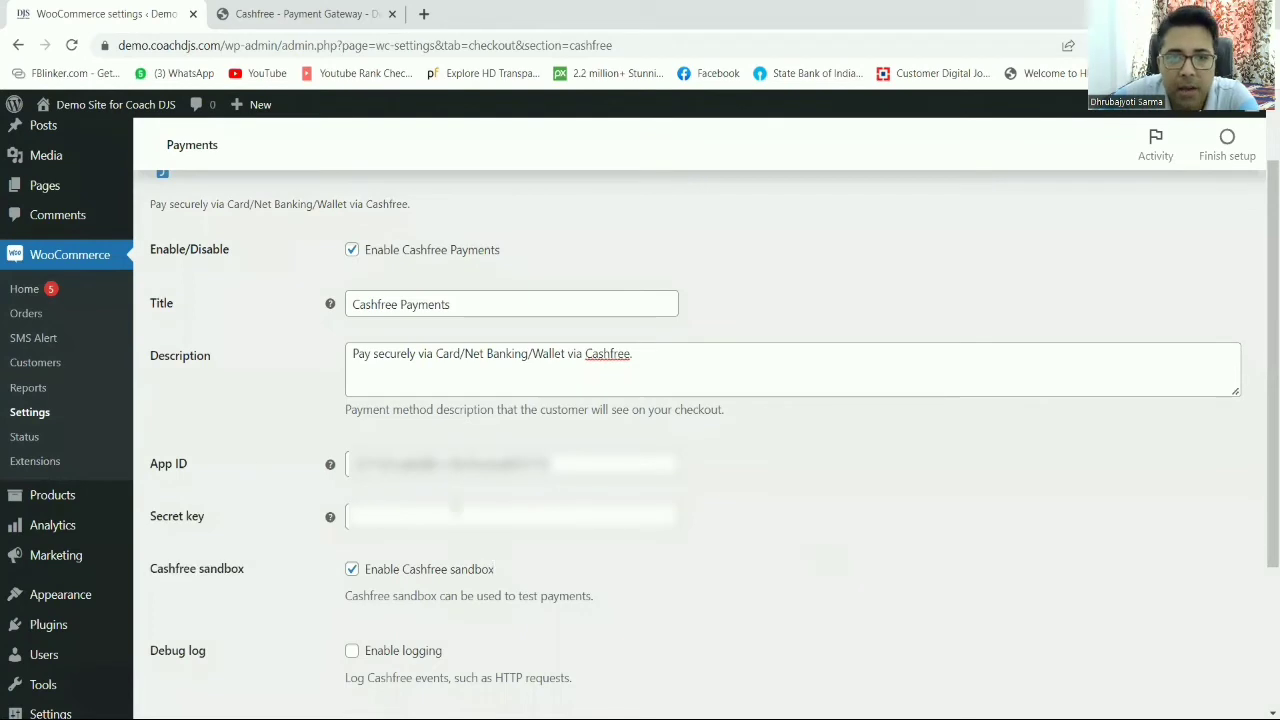
Copy the Secret Key from Cashfree and paste it into the Secret key field
click(466, 521)
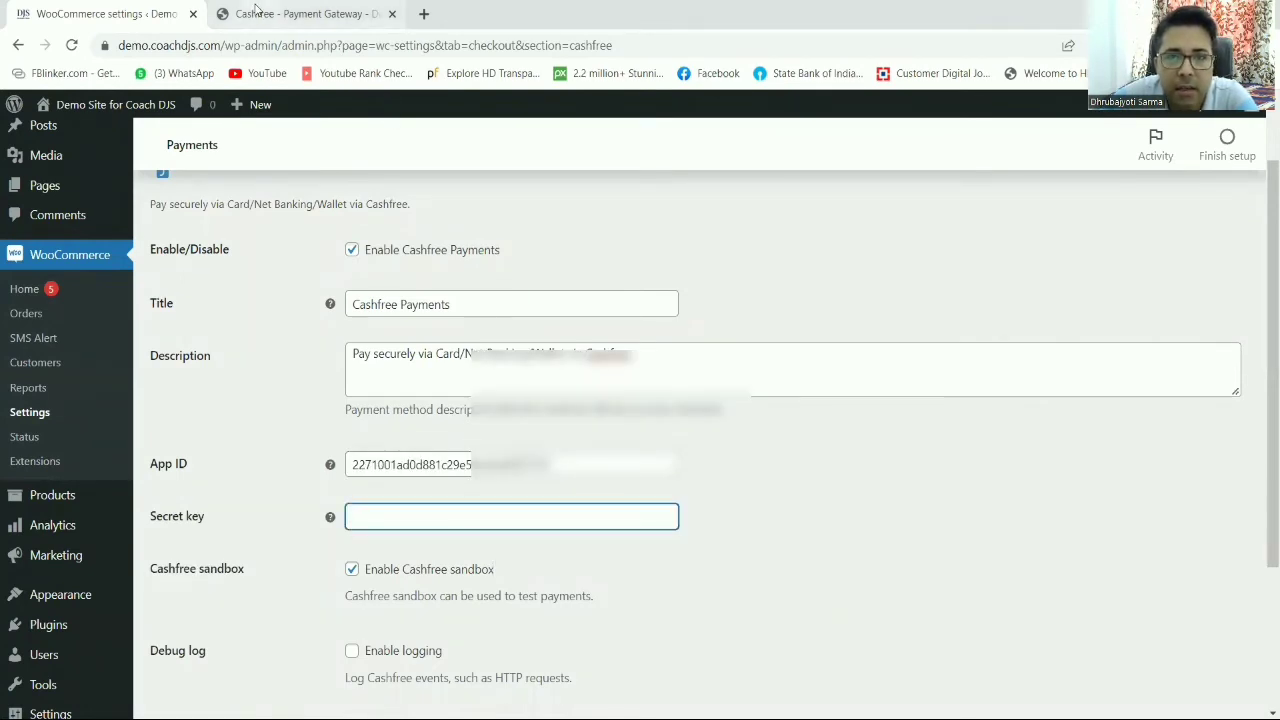
click(305, 13)
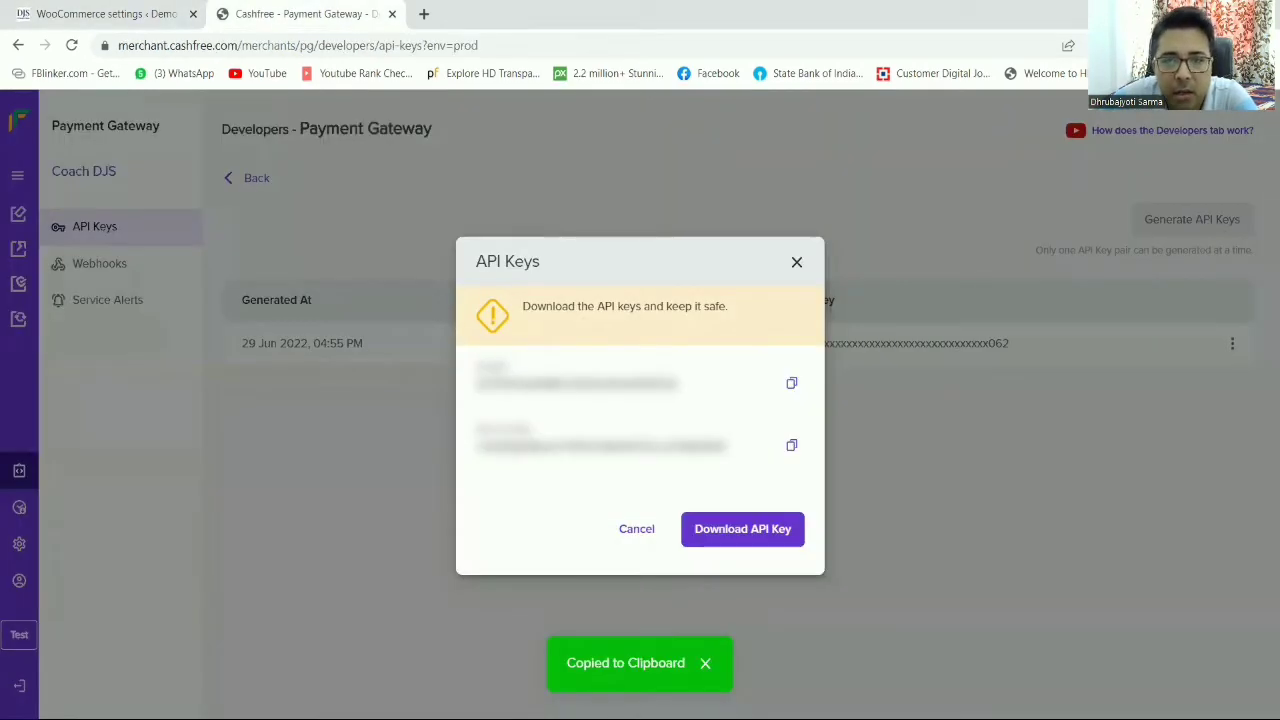
click(791, 448)
click(95, 14)
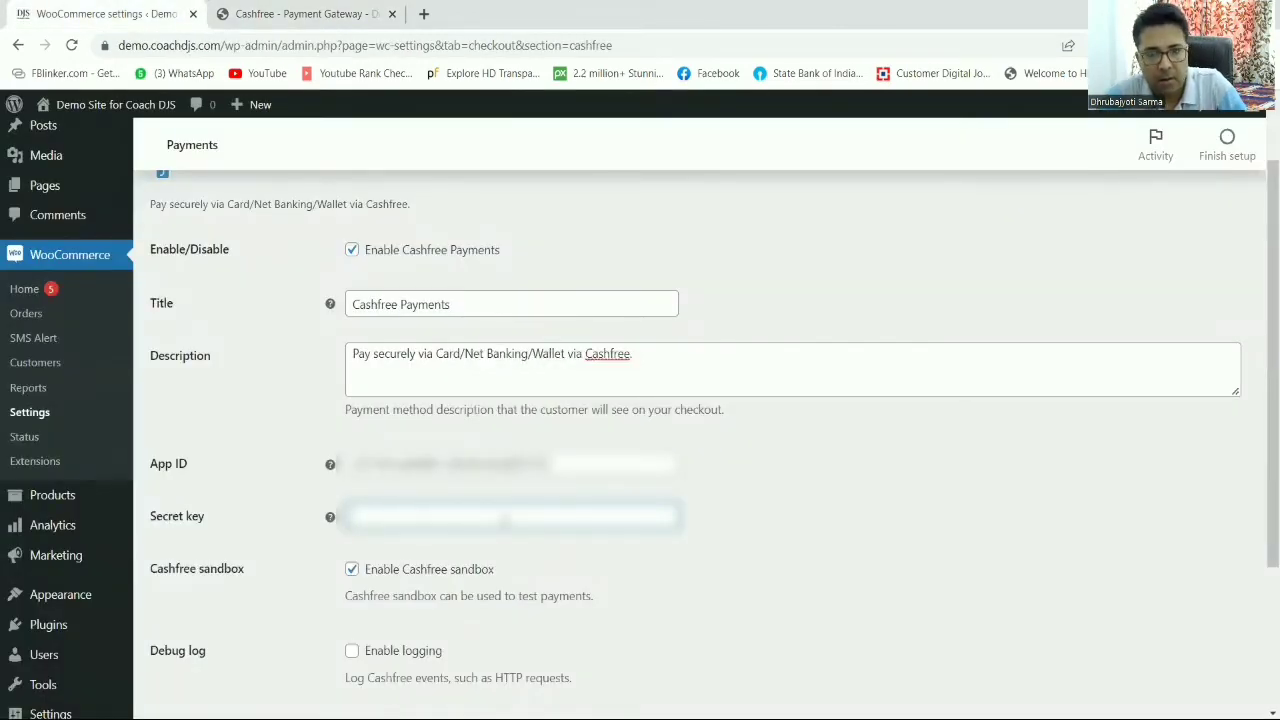
key(ctrl+v)
click(778, 530)
scroll(784, 526, up, 1)
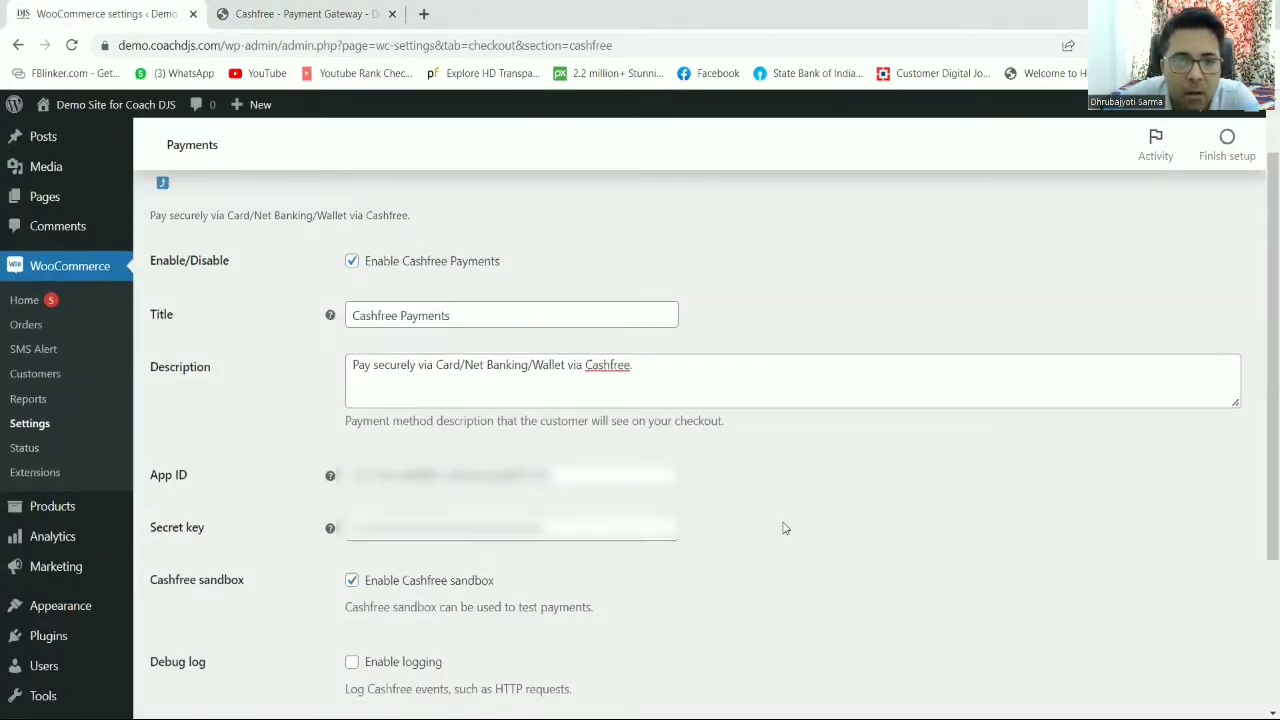
Turn off Cashfree sandbox mode and save the Cashfree payment settings
scroll(784, 527, down, 1)
scroll(784, 527, down, 3)
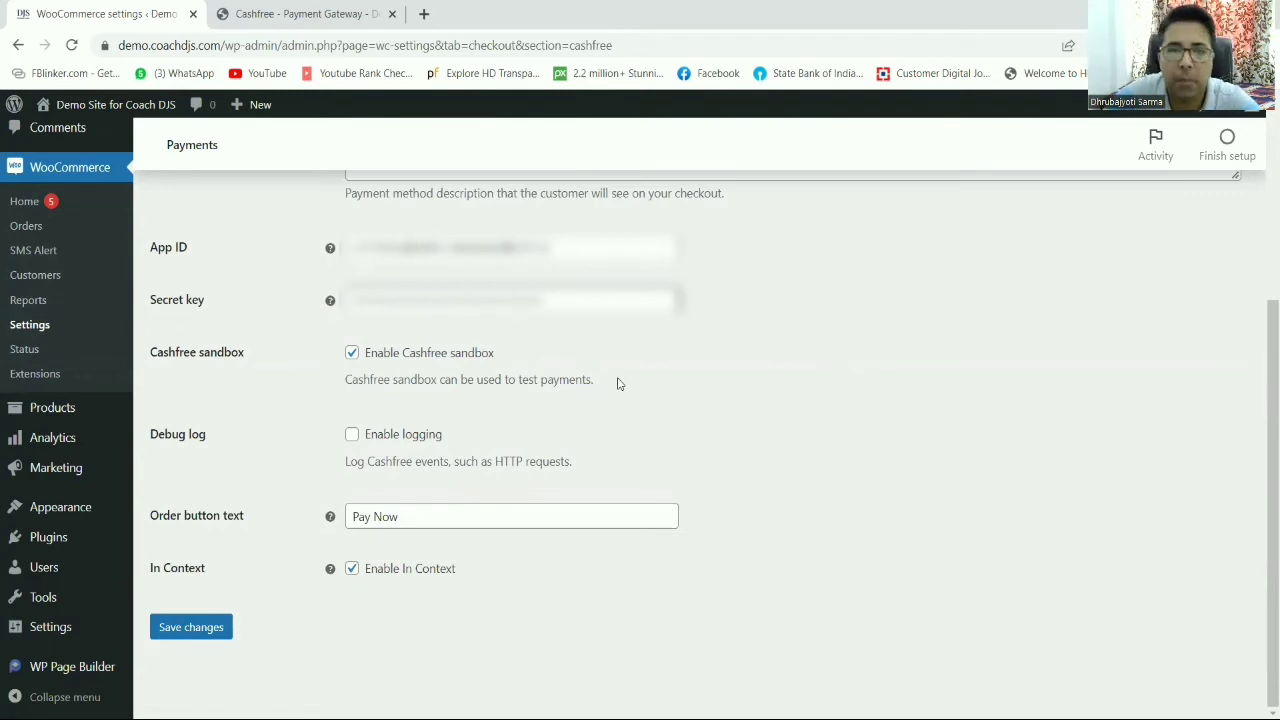
click(352, 352)
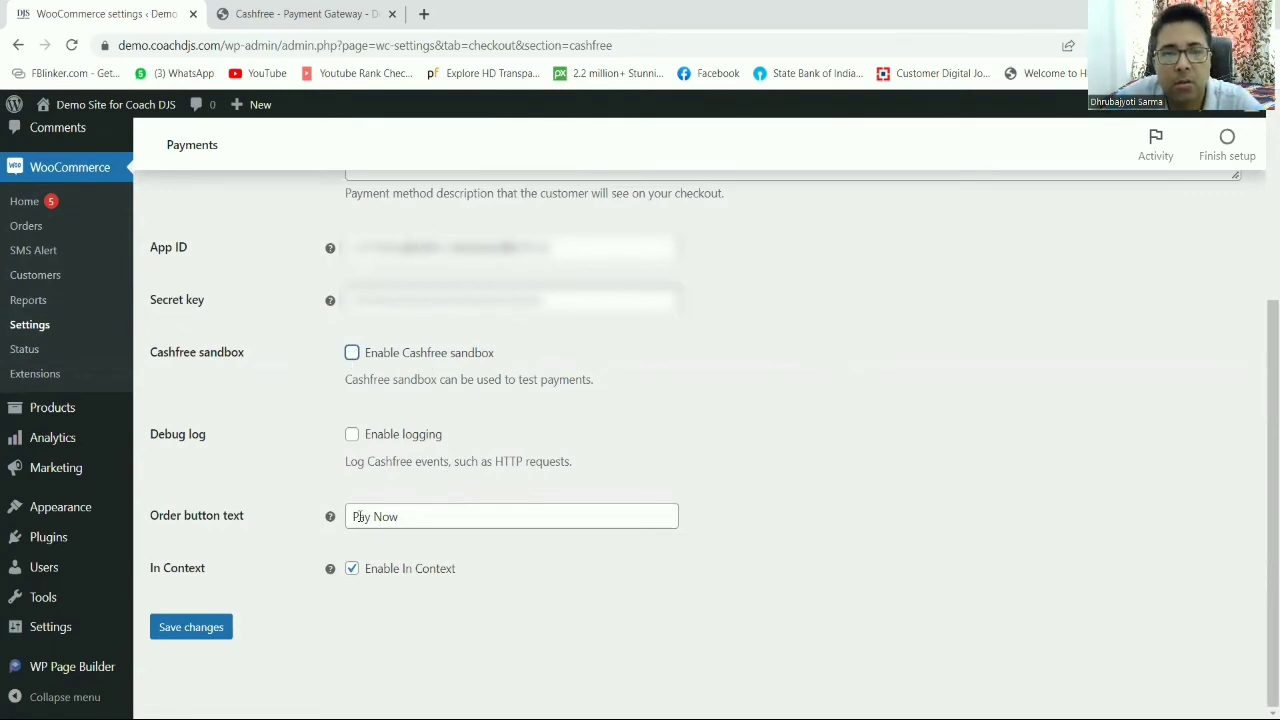
scroll(748, 484, up, 3)
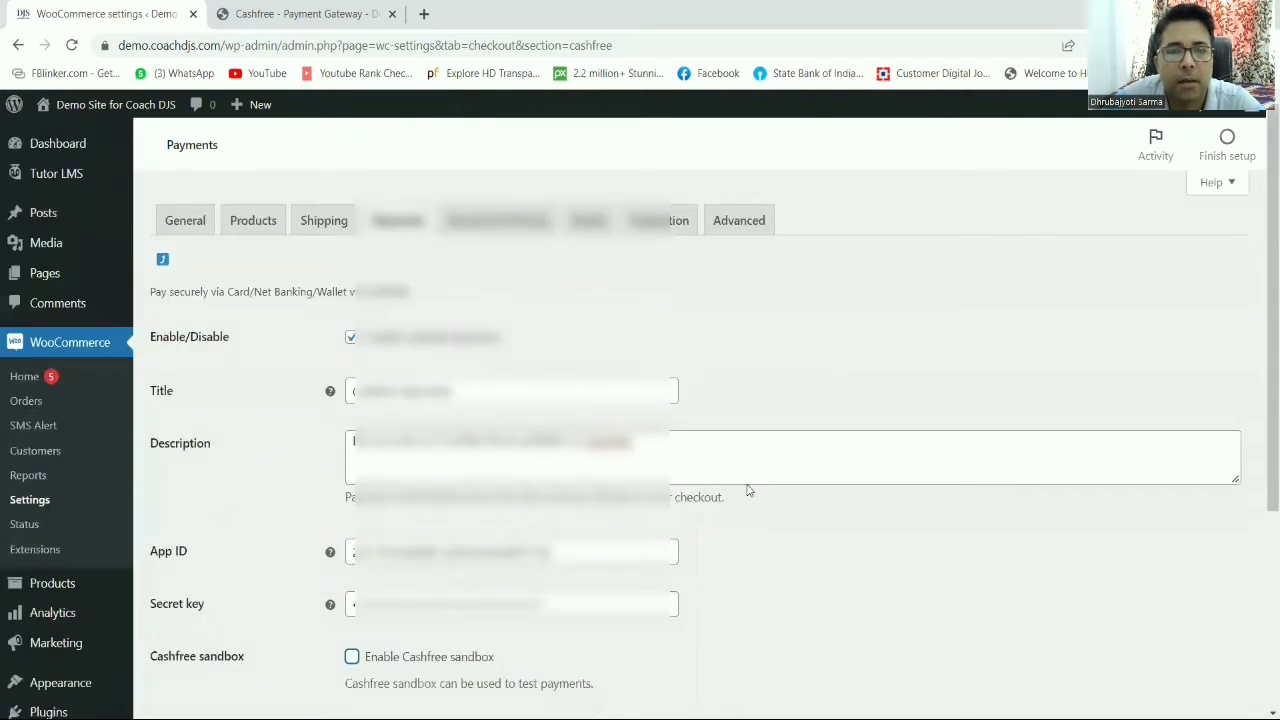
scroll(748, 489, down, 3)
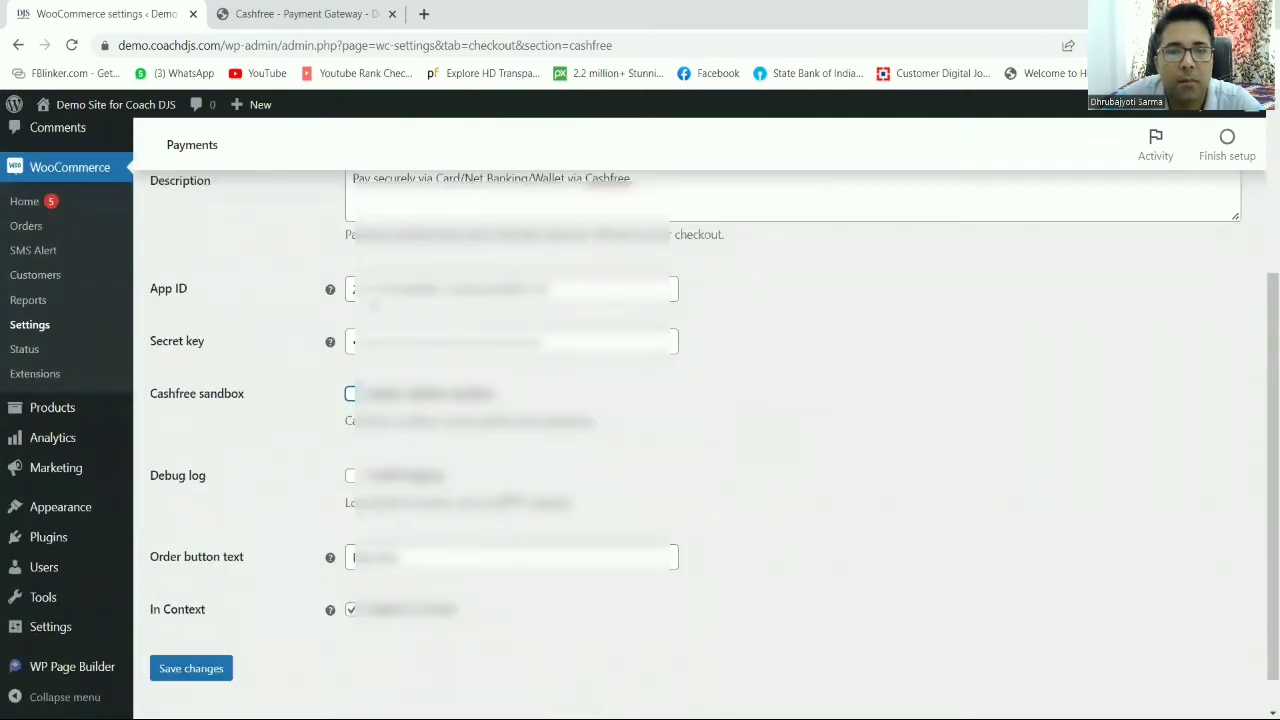
click(178, 672)
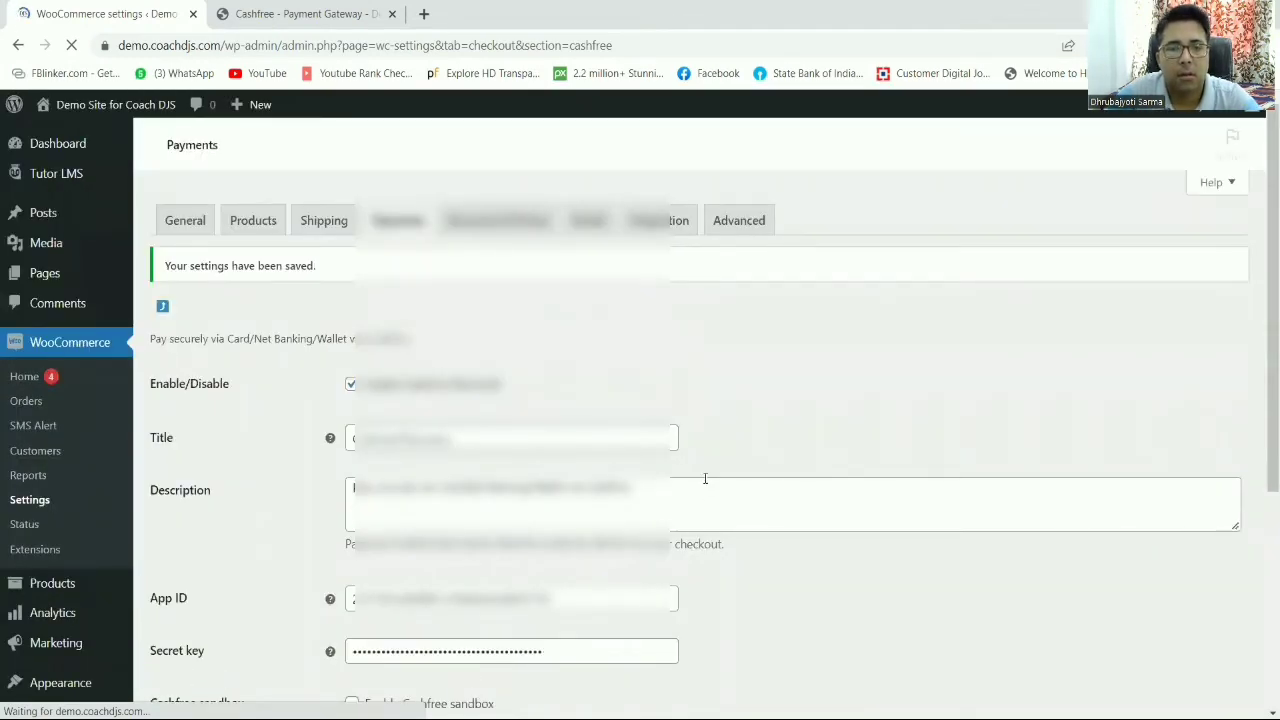
scroll(540, 654, down, 3)
scroll(540, 548, down, 1)
scroll(585, 407, up, 4)
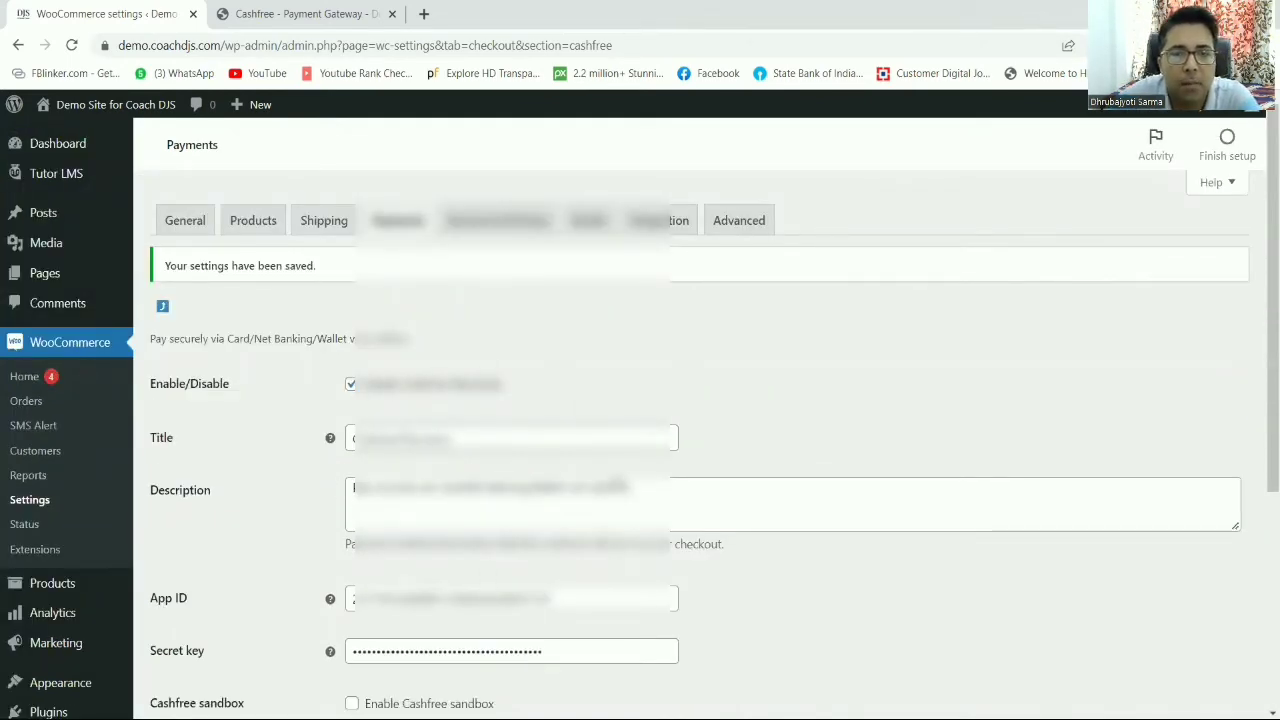
scroll(615, 481, down, 4)
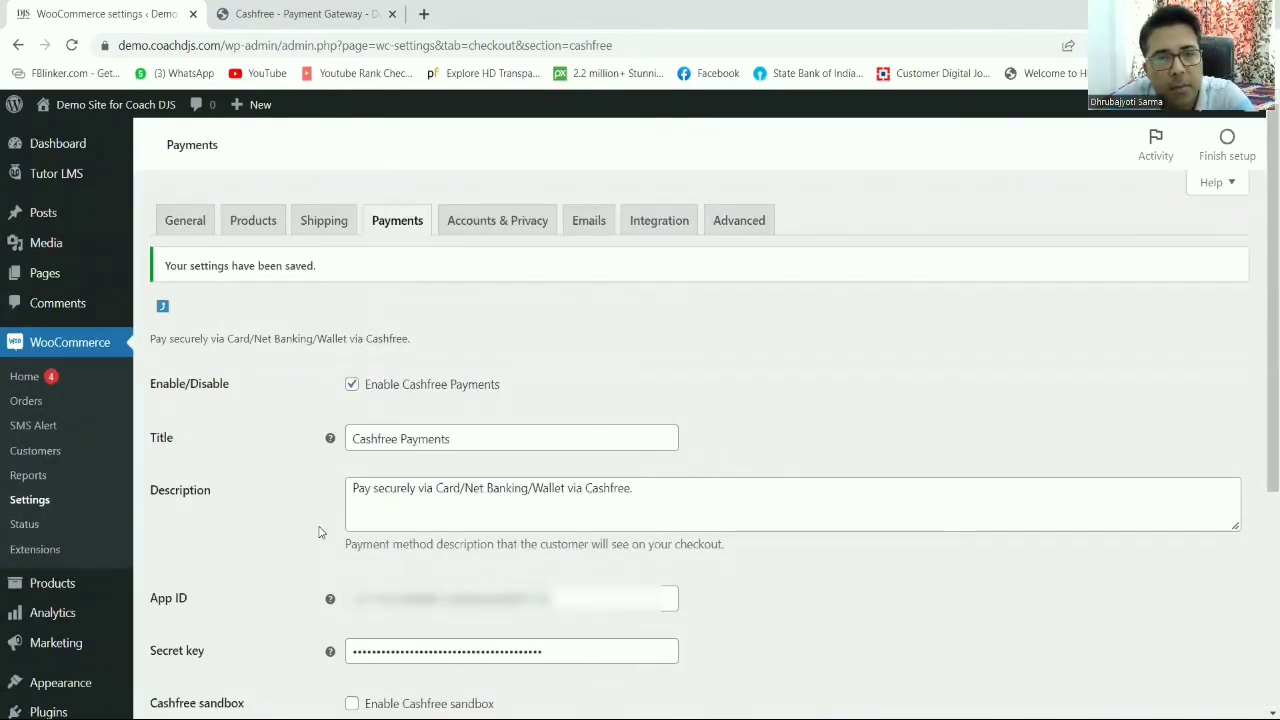
mouse_move(121, 236)
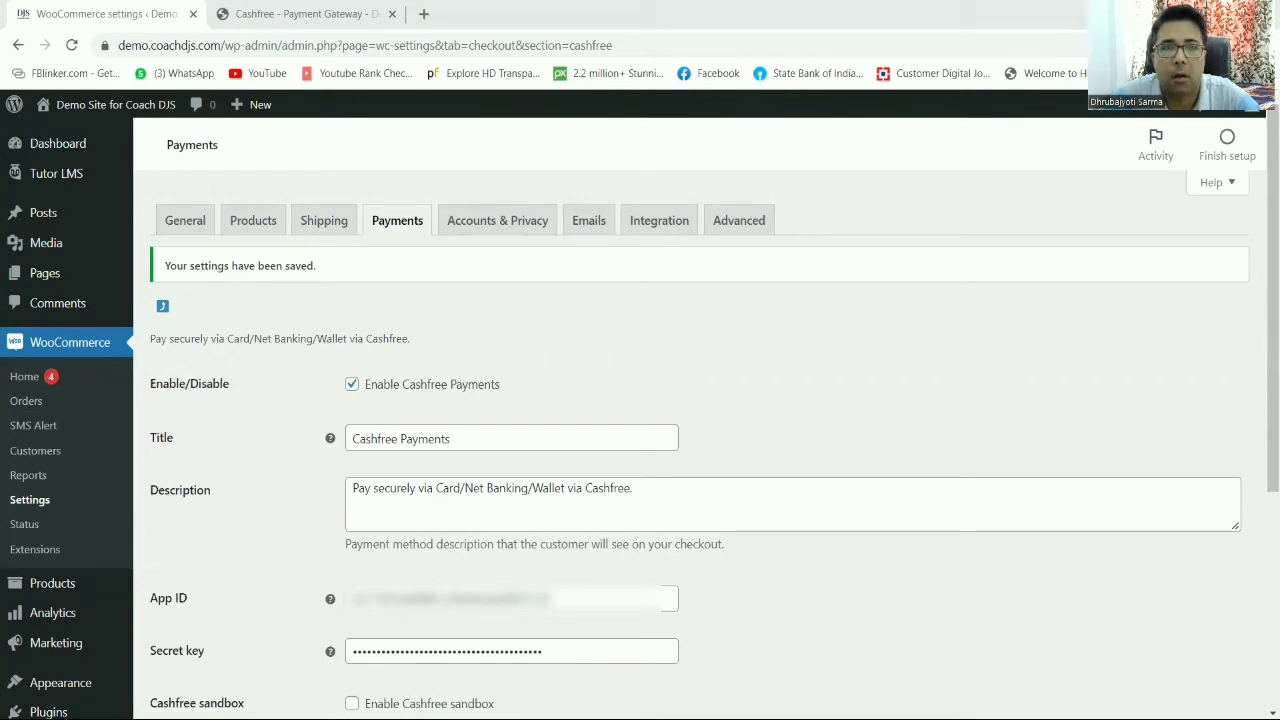
mouse_move(45, 105)
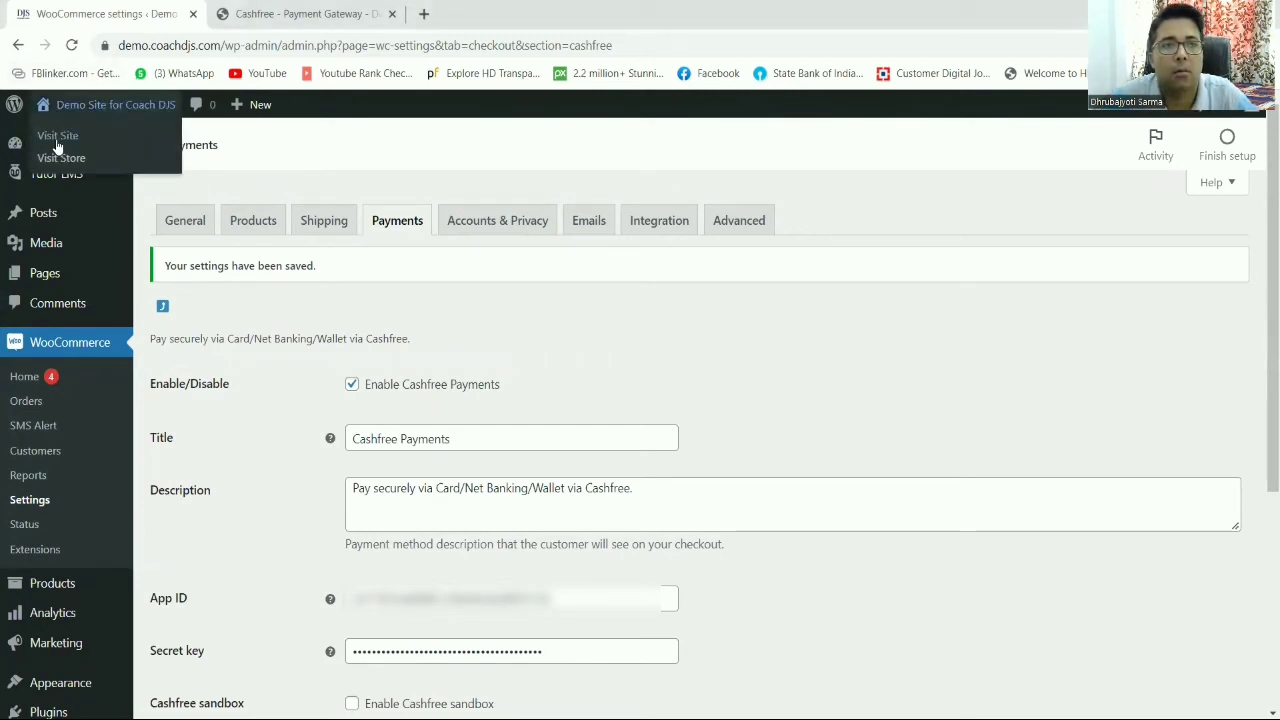
Open the Coach DJS store front page in a new tab and select its full URL
right_click(100, 171)
key(Escape)
click(310, 17)
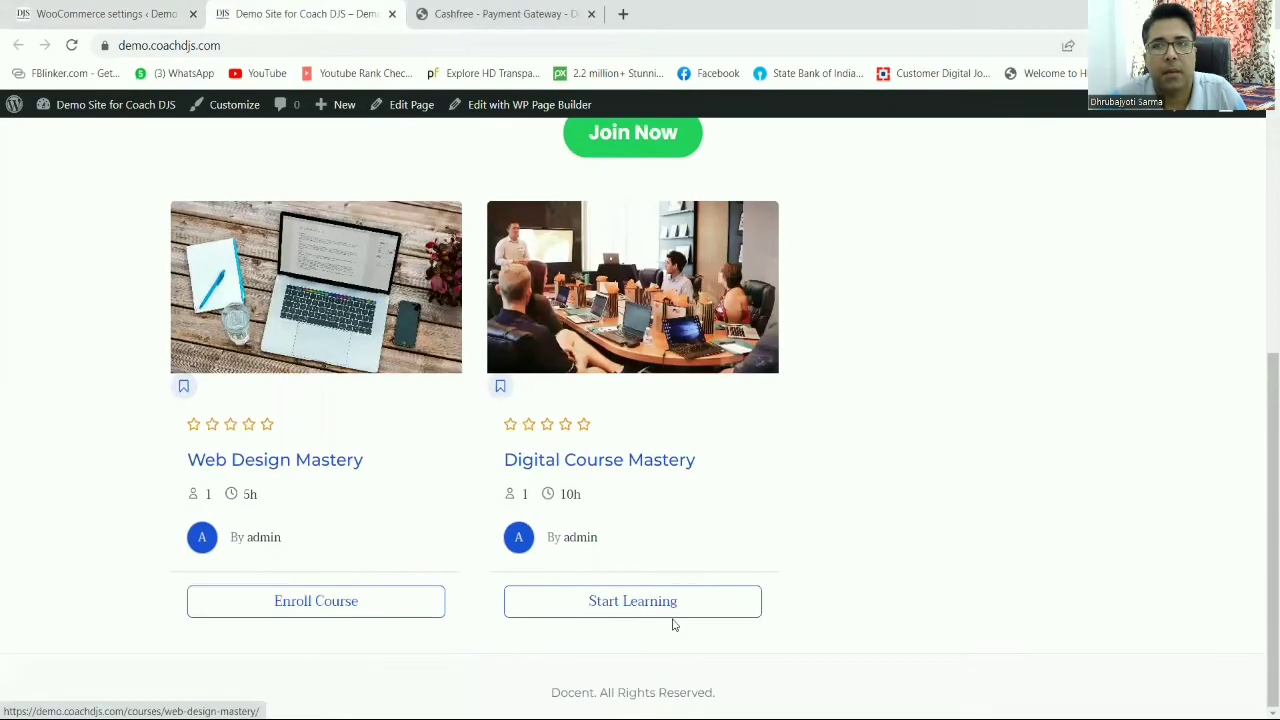
scroll(1152, 149, up, 3)
drag(258, 46, 92, 52)
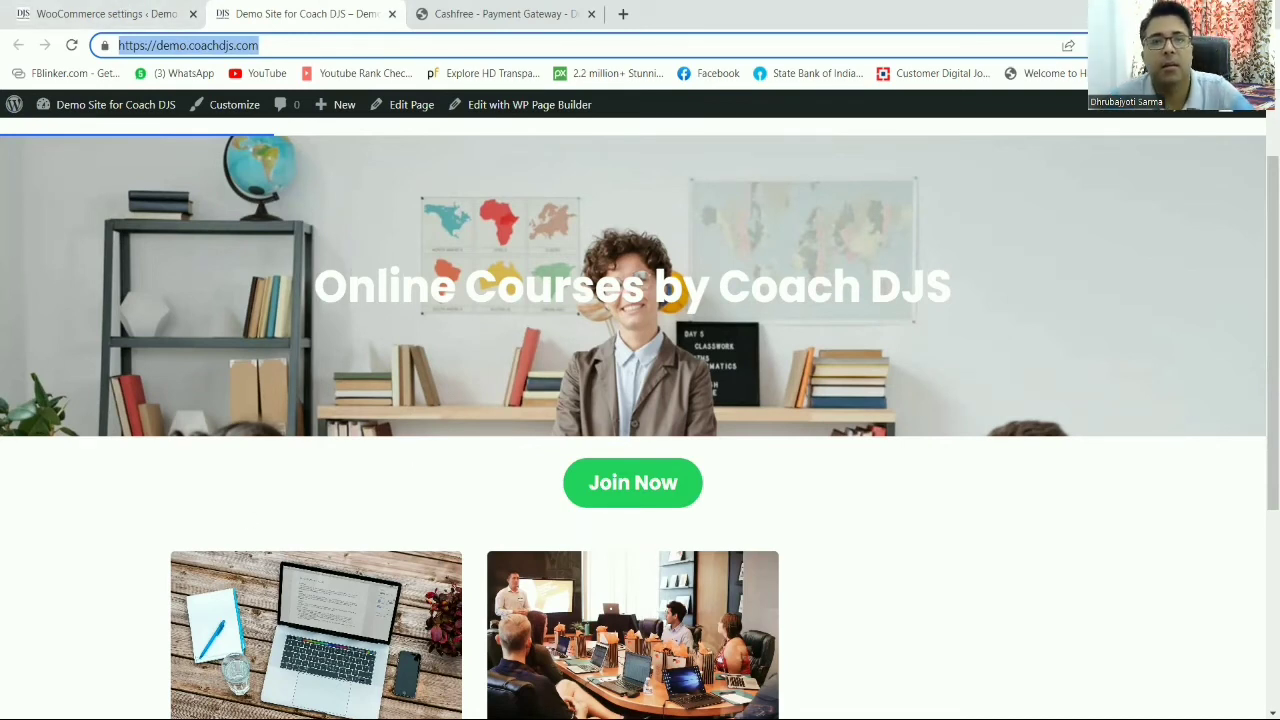
key(ctrl+shift+n)
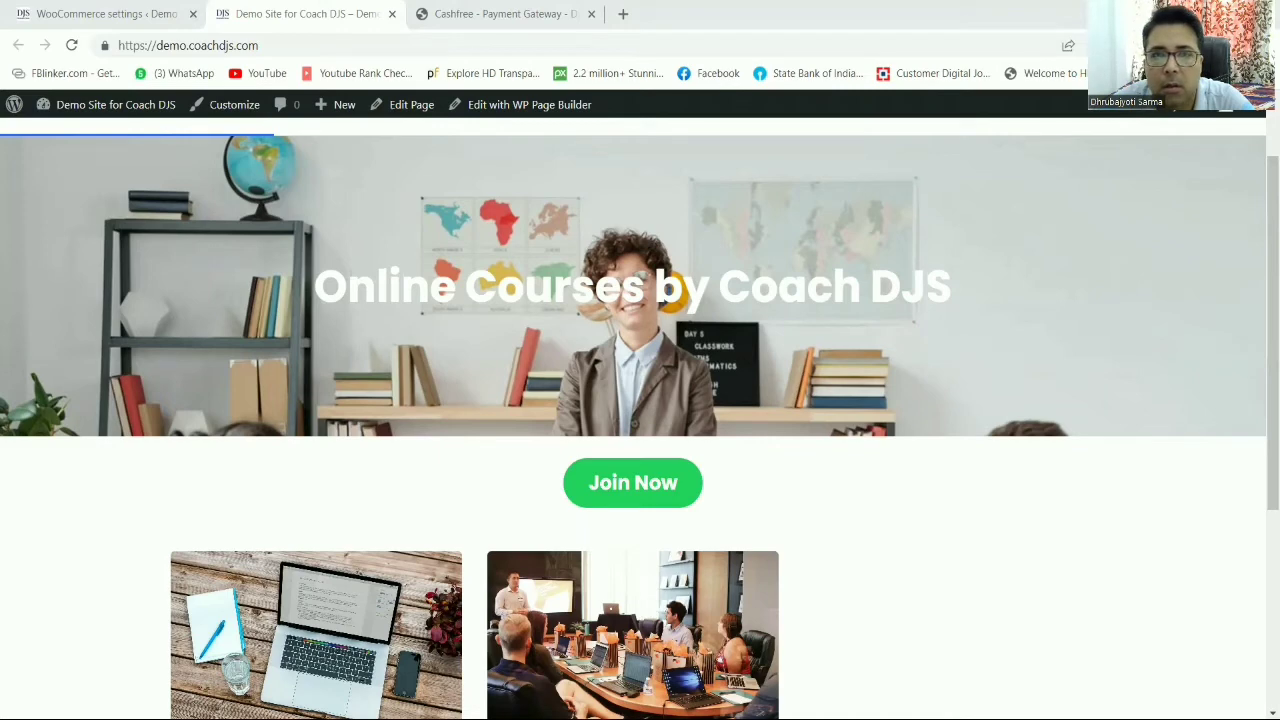
In Firefox, browse the Web Design Mastery and Digital Course Mastery cards, then go to My Account > Login
key(alt+Tab)
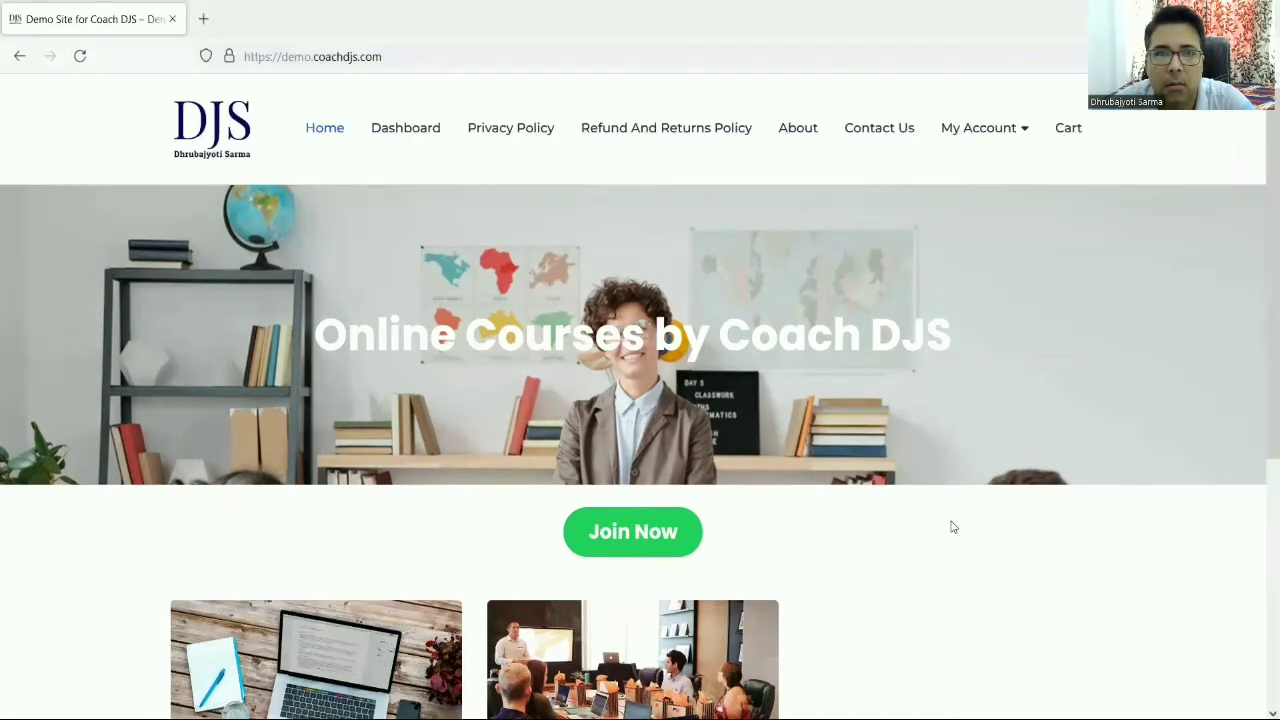
scroll(587, 522, down, 4)
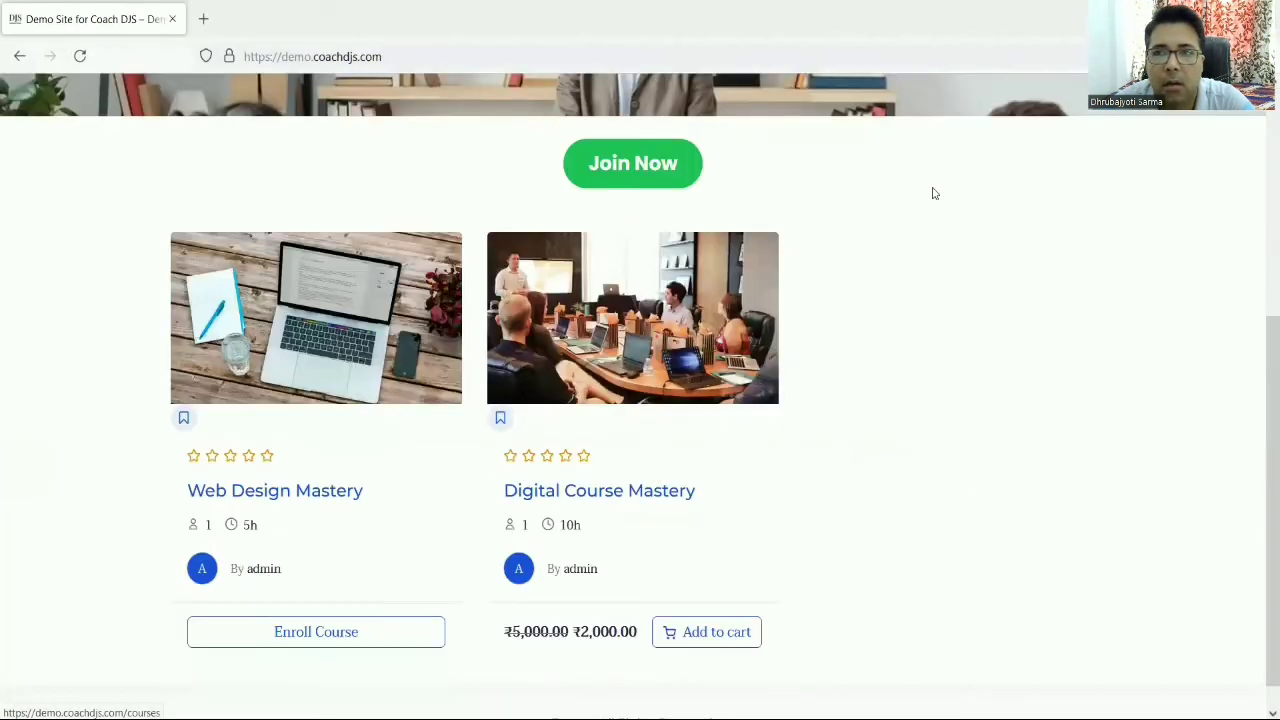
scroll(931, 191, up, 4)
mouse_move(1006, 117)
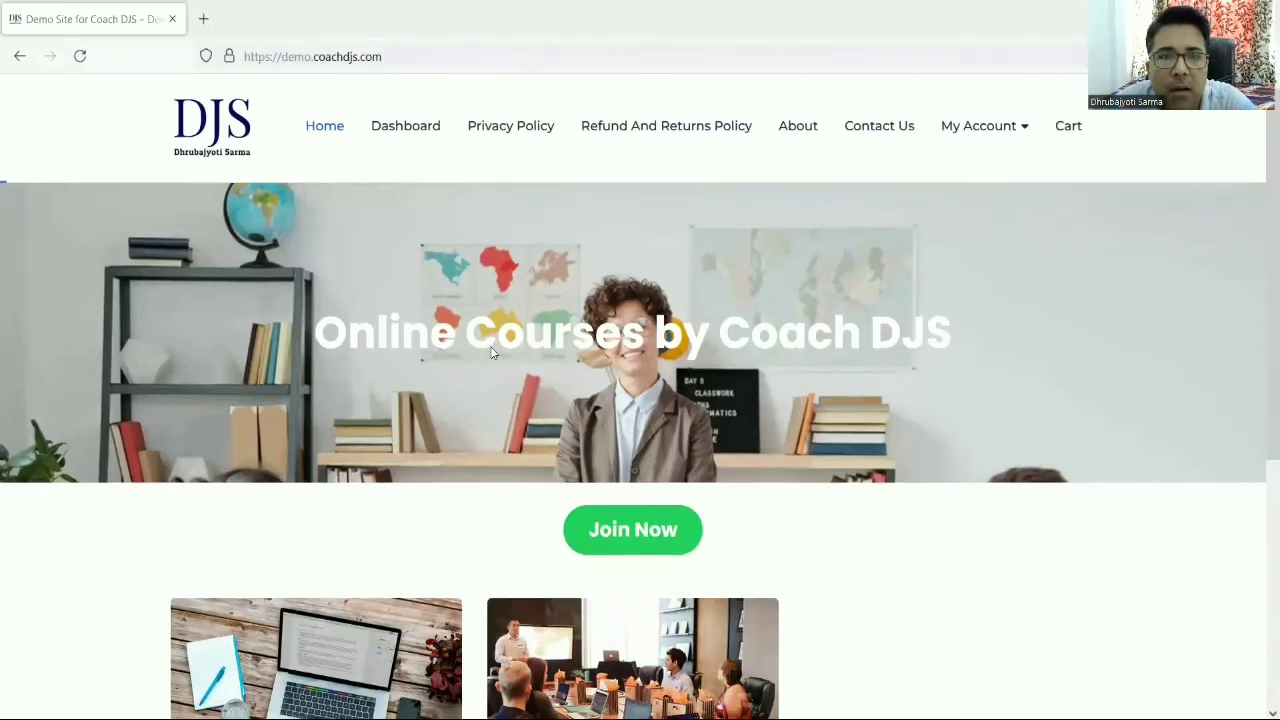
scroll(410, 330, down, 4)
scroll(406, 326, up, 4)
scroll(395, 328, down, 4)
scroll(395, 328, down, 1)
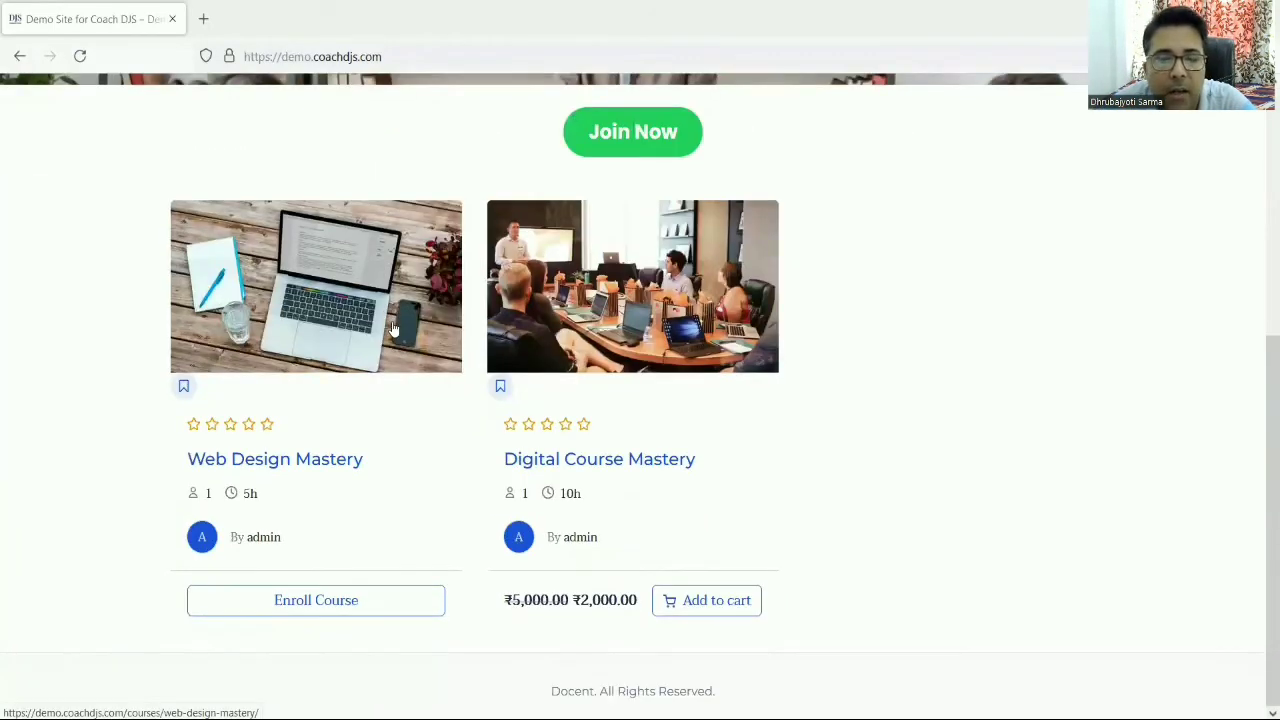
scroll(395, 328, up, 4)
scroll(397, 327, down, 3)
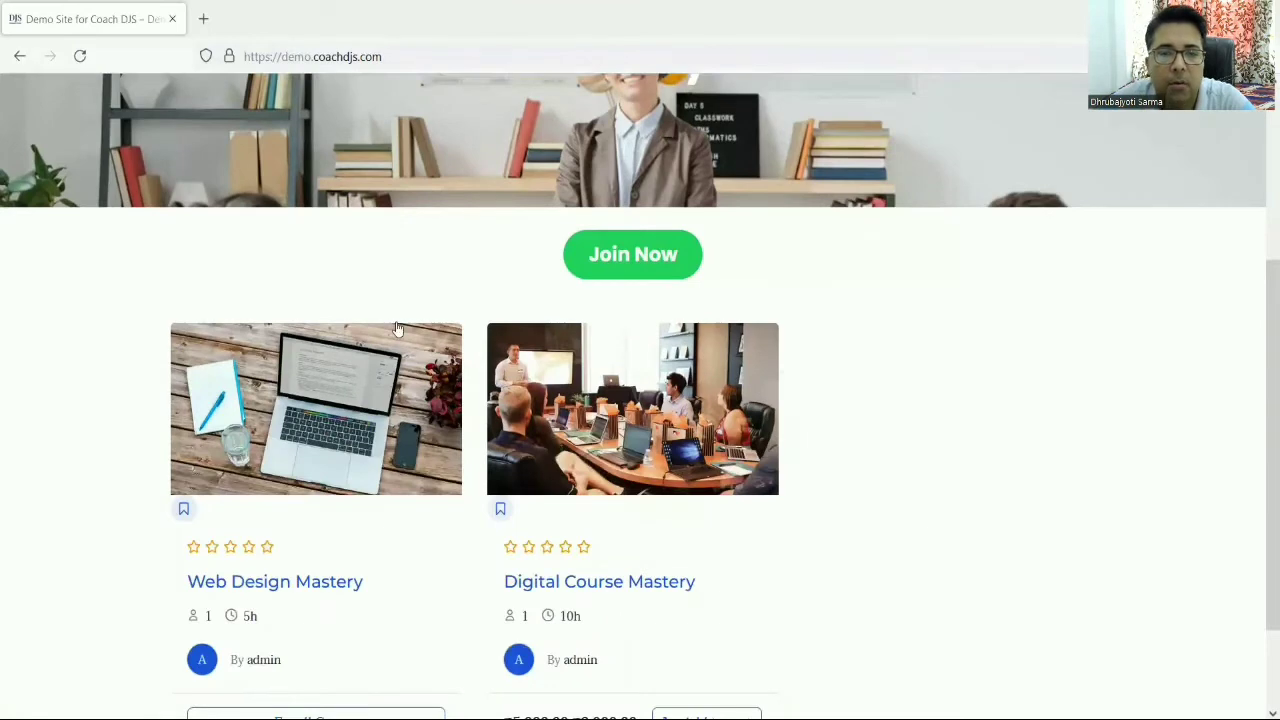
scroll(399, 338, down, 1)
scroll(461, 420, up, 3)
scroll(478, 375, up, 1)
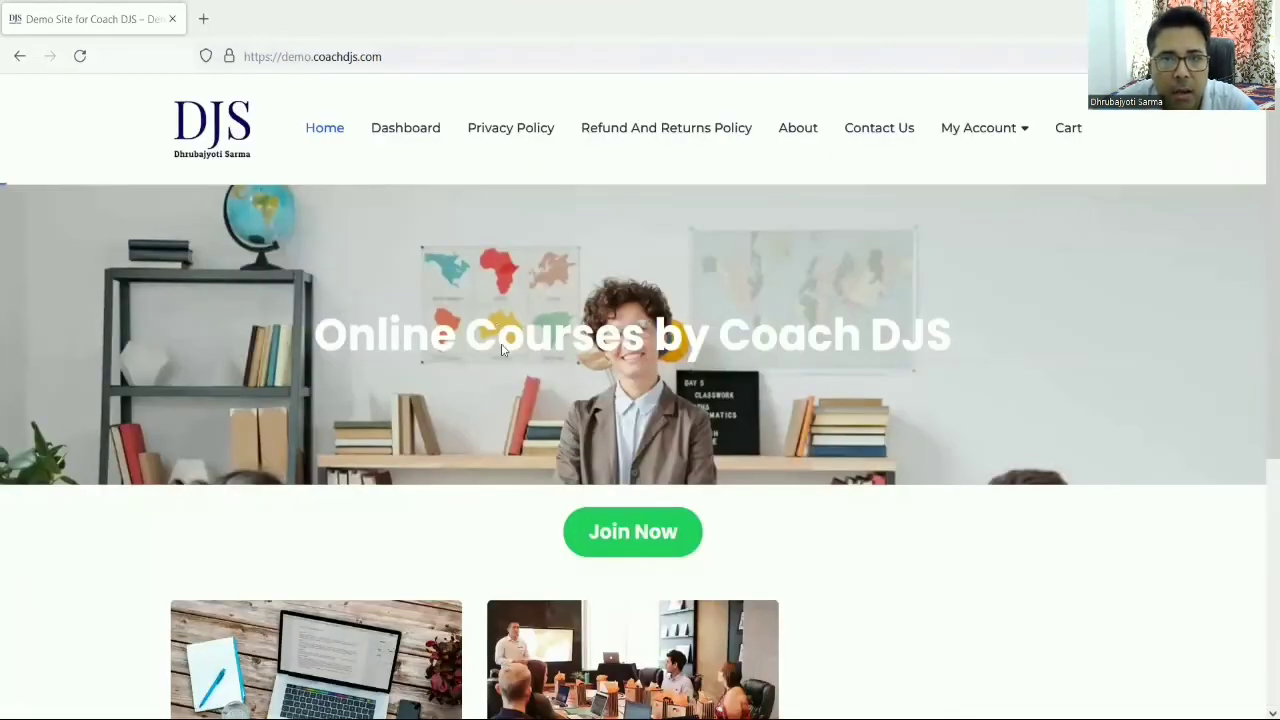
scroll(646, 674, down, 4)
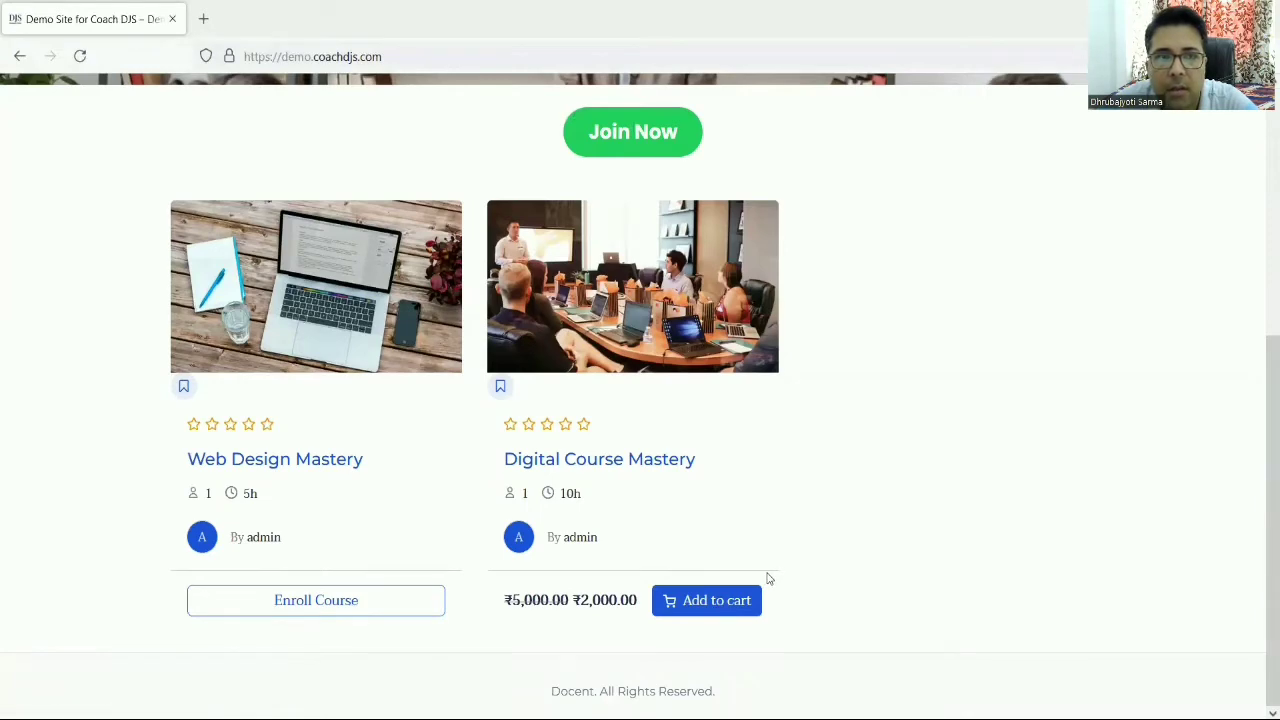
scroll(768, 578, up, 4)
mouse_move(963, 129)
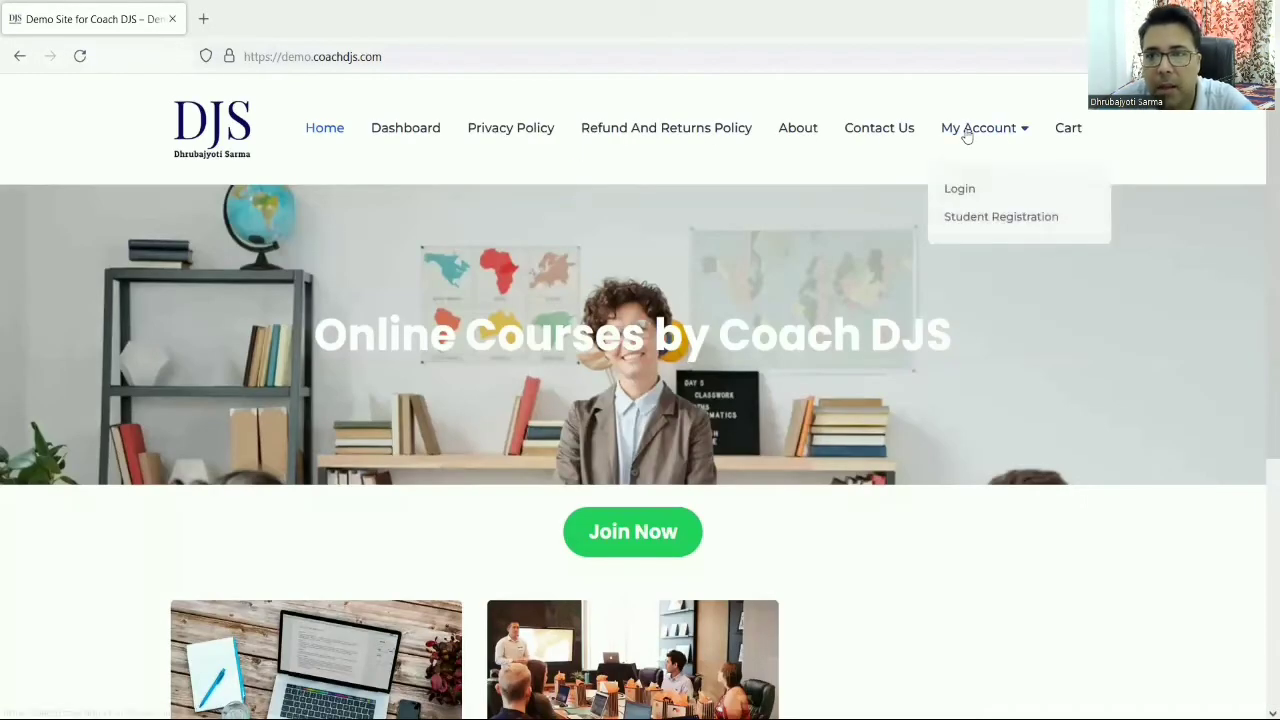
click(953, 197)
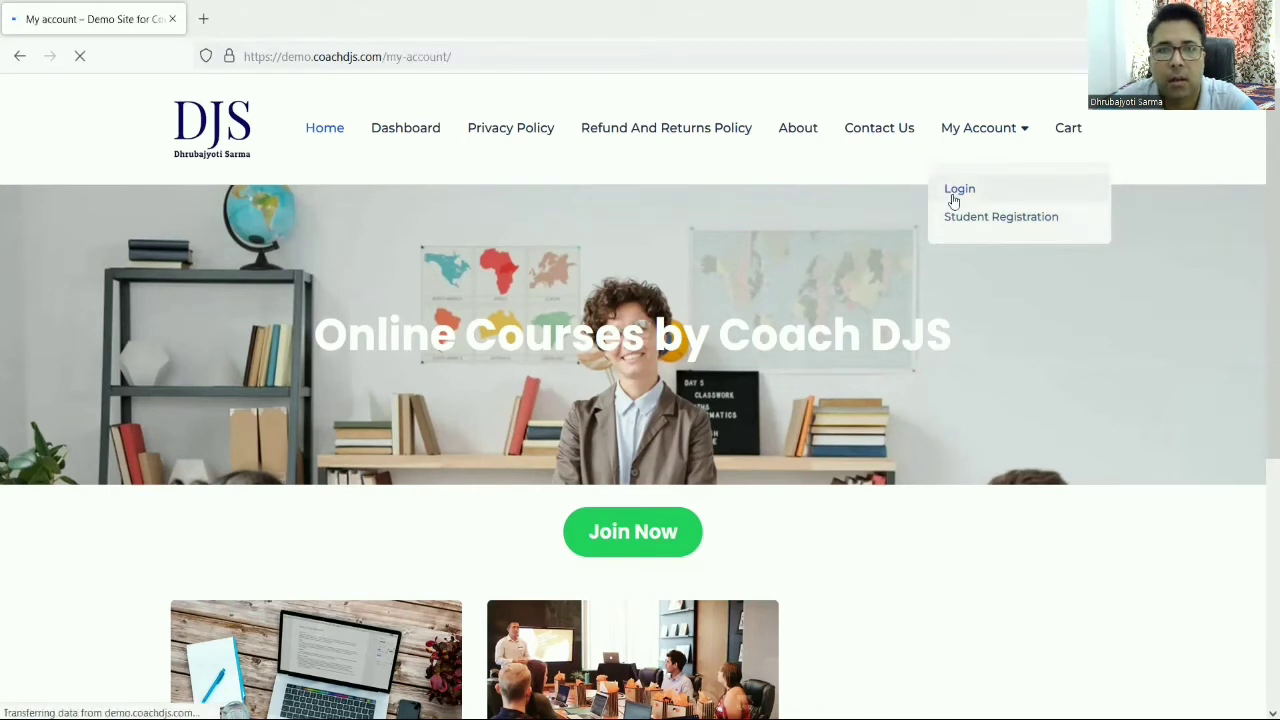
Log in to the customer account with its e-mail address and password
scroll(318, 454, down, 2)
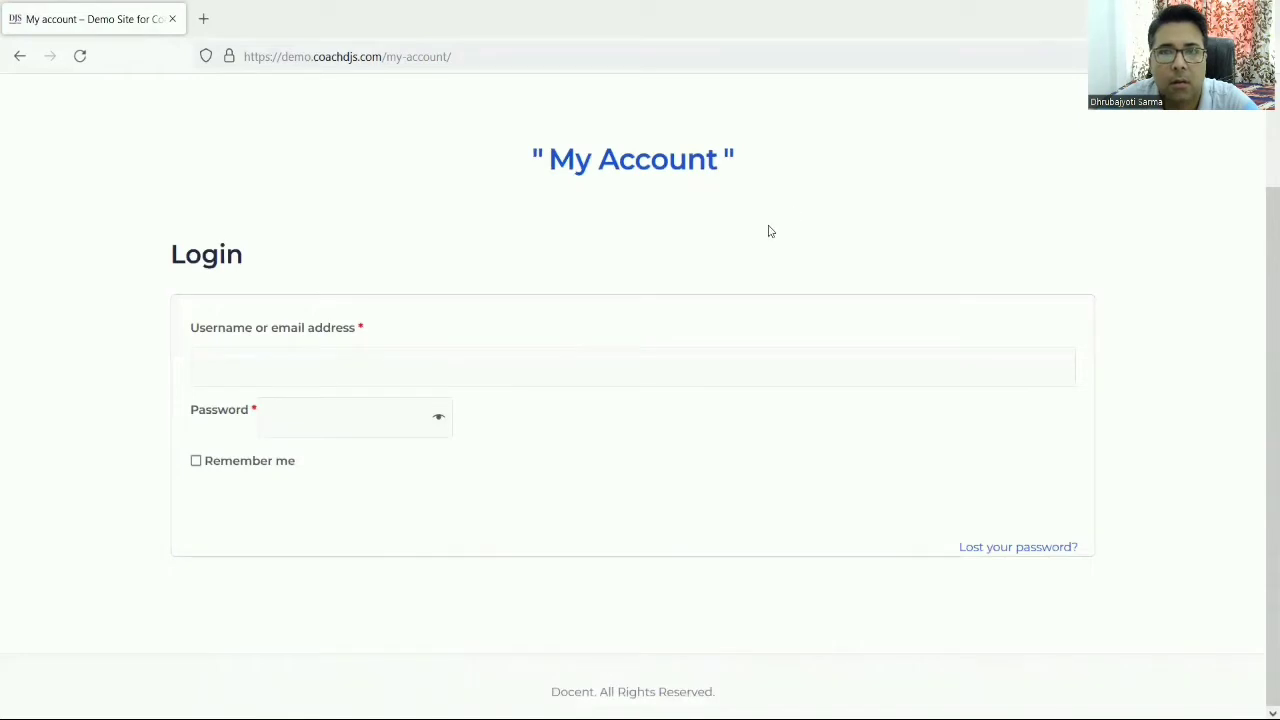
scroll(1146, 123, up, 2)
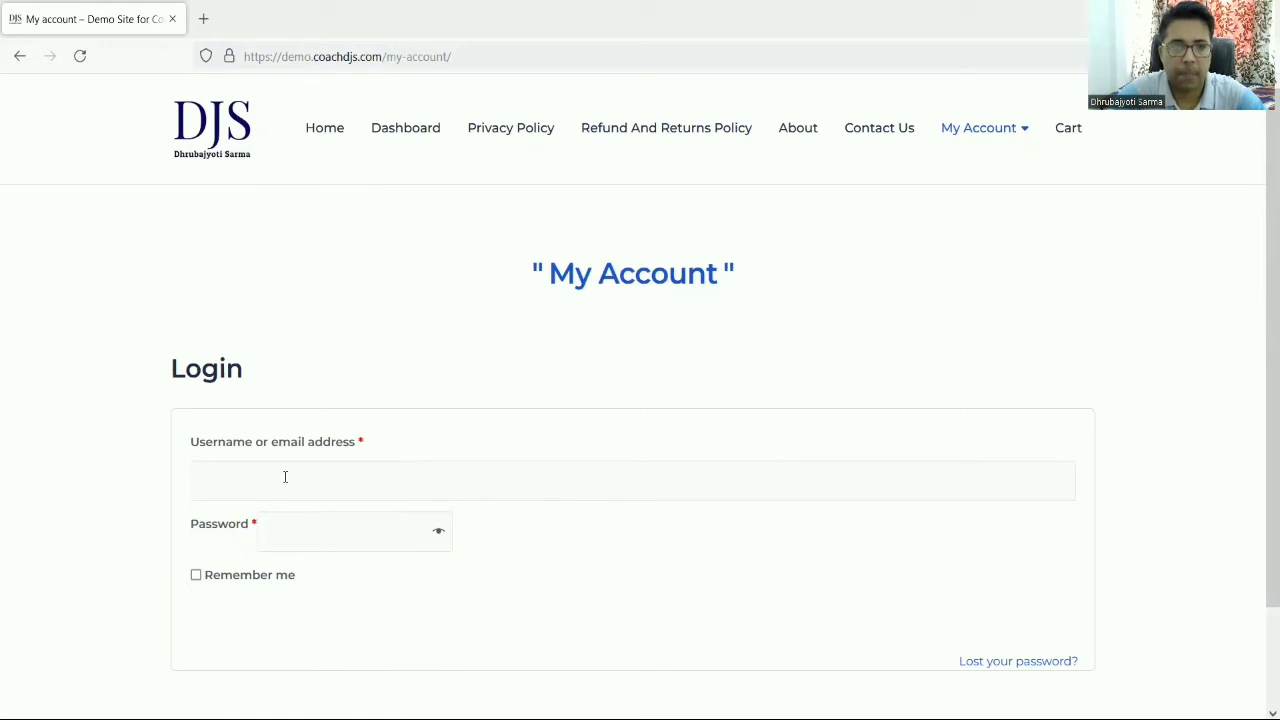
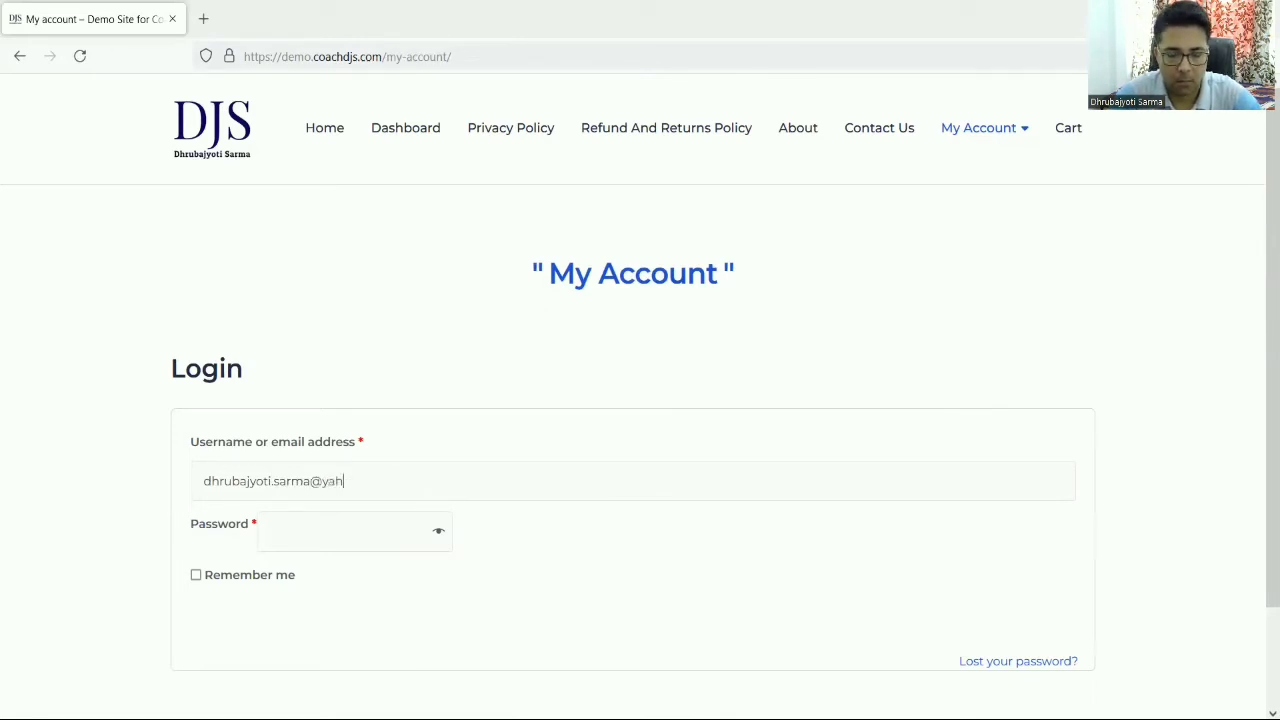
key(Tab)
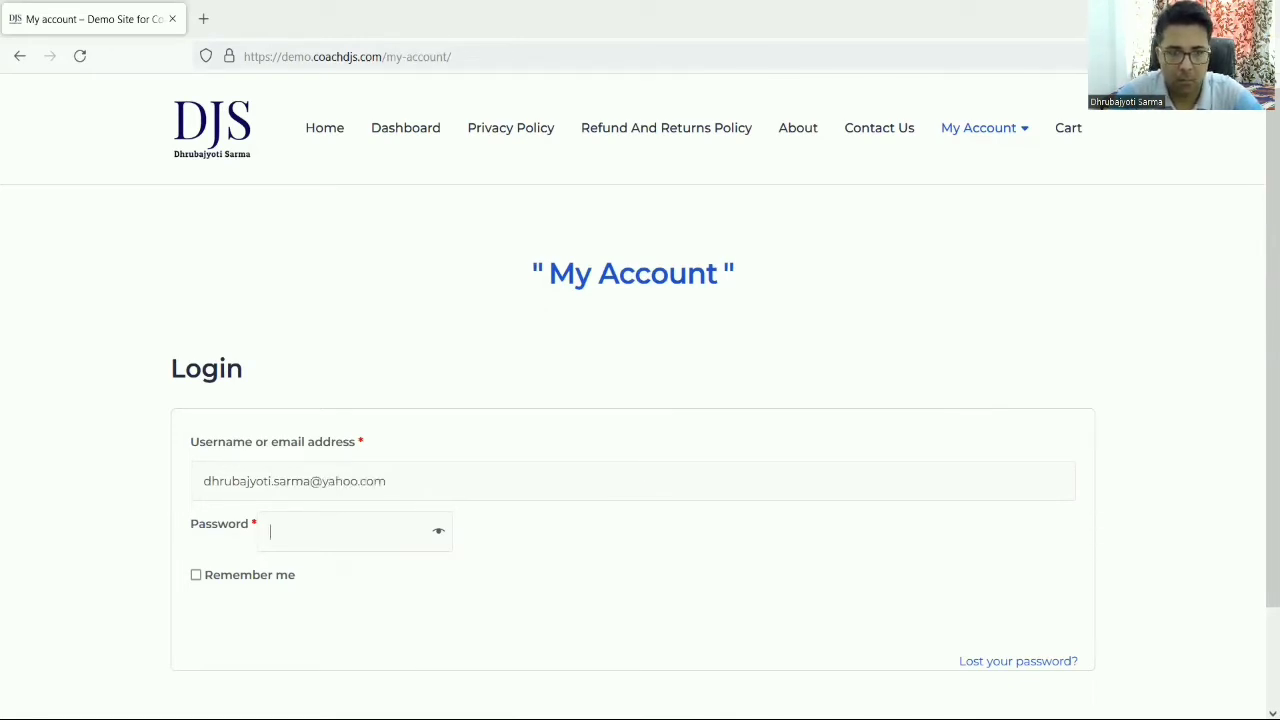
text(•••••••••••)
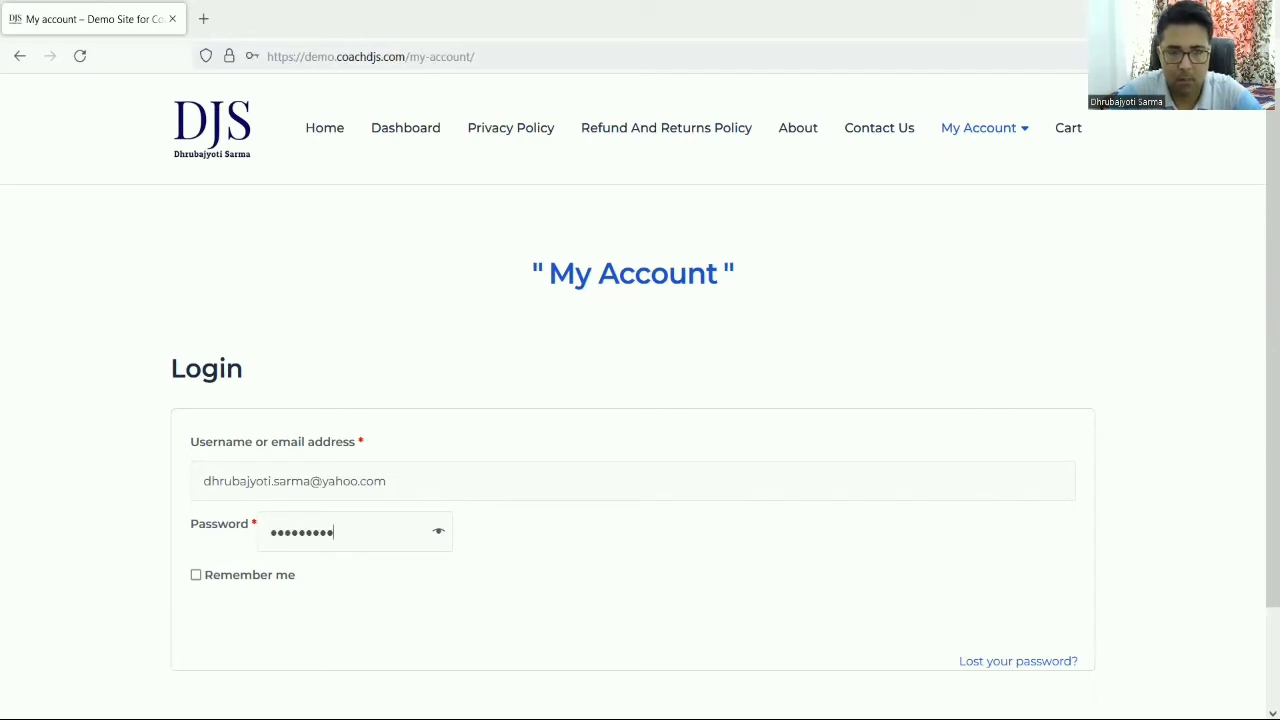
click(229, 632)
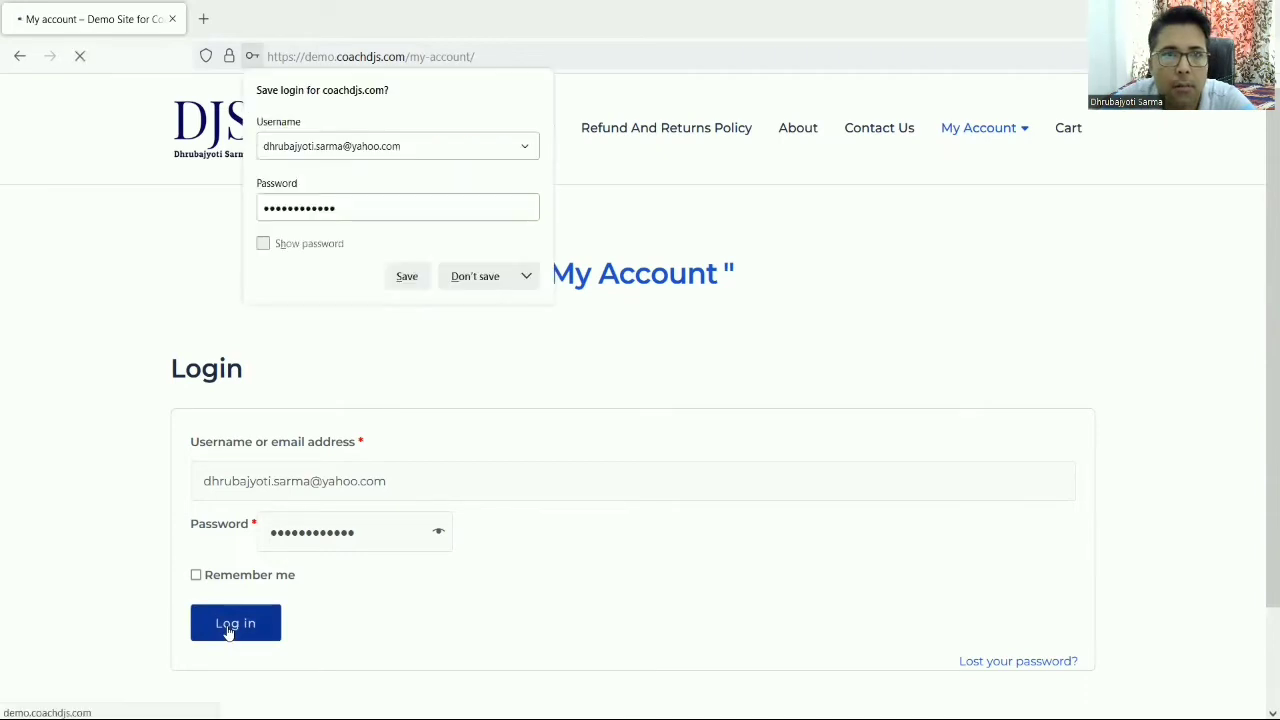
Decline saving the login, enter a phone number, request the OTP three times, then go back
click(468, 280)
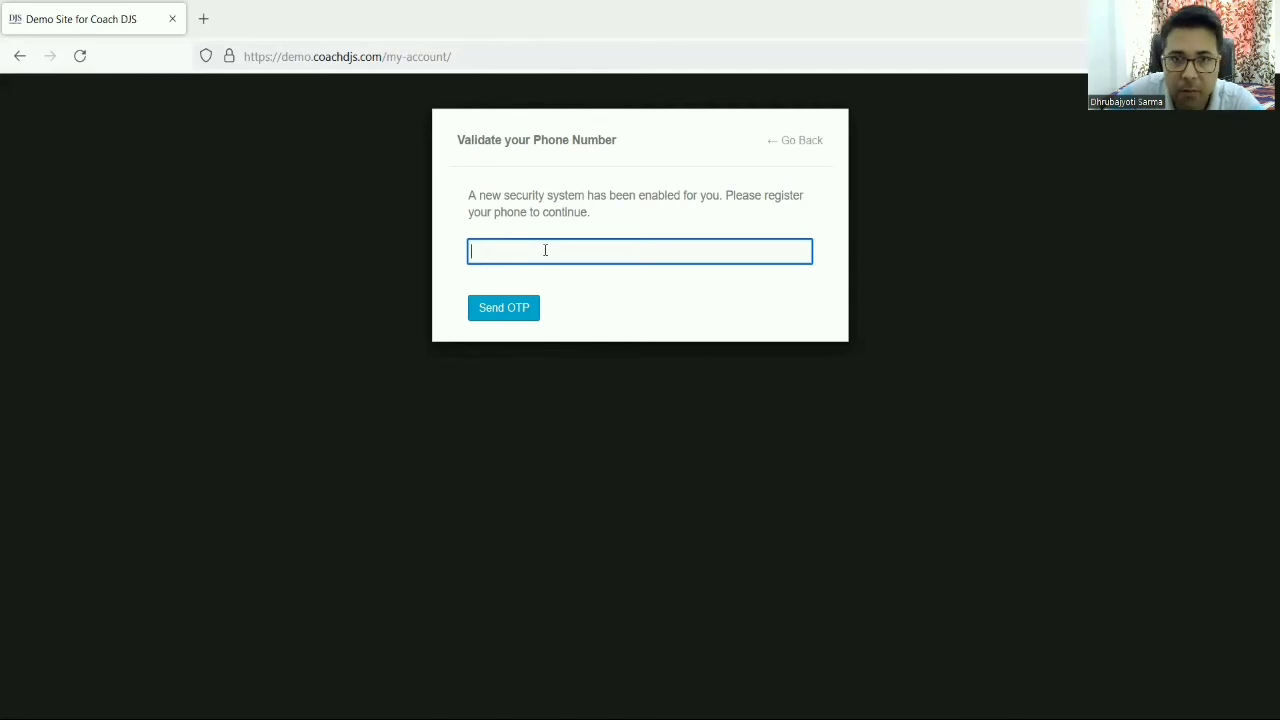
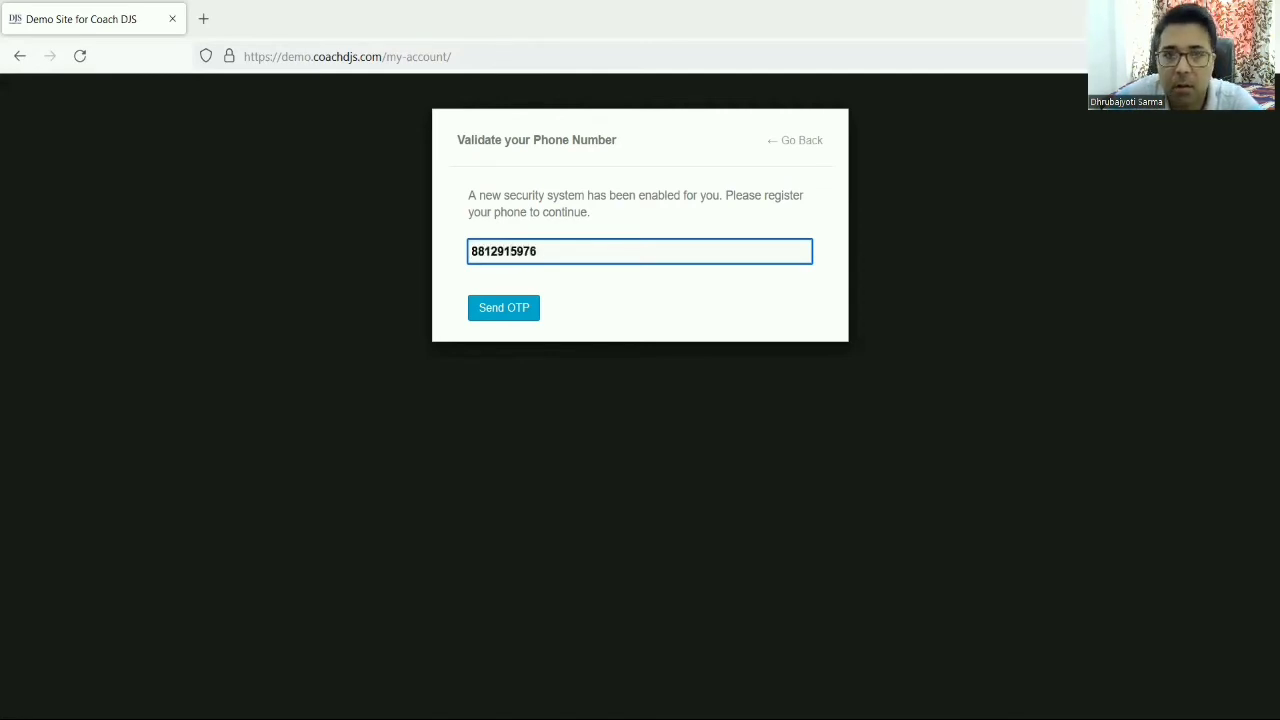
click(504, 313)
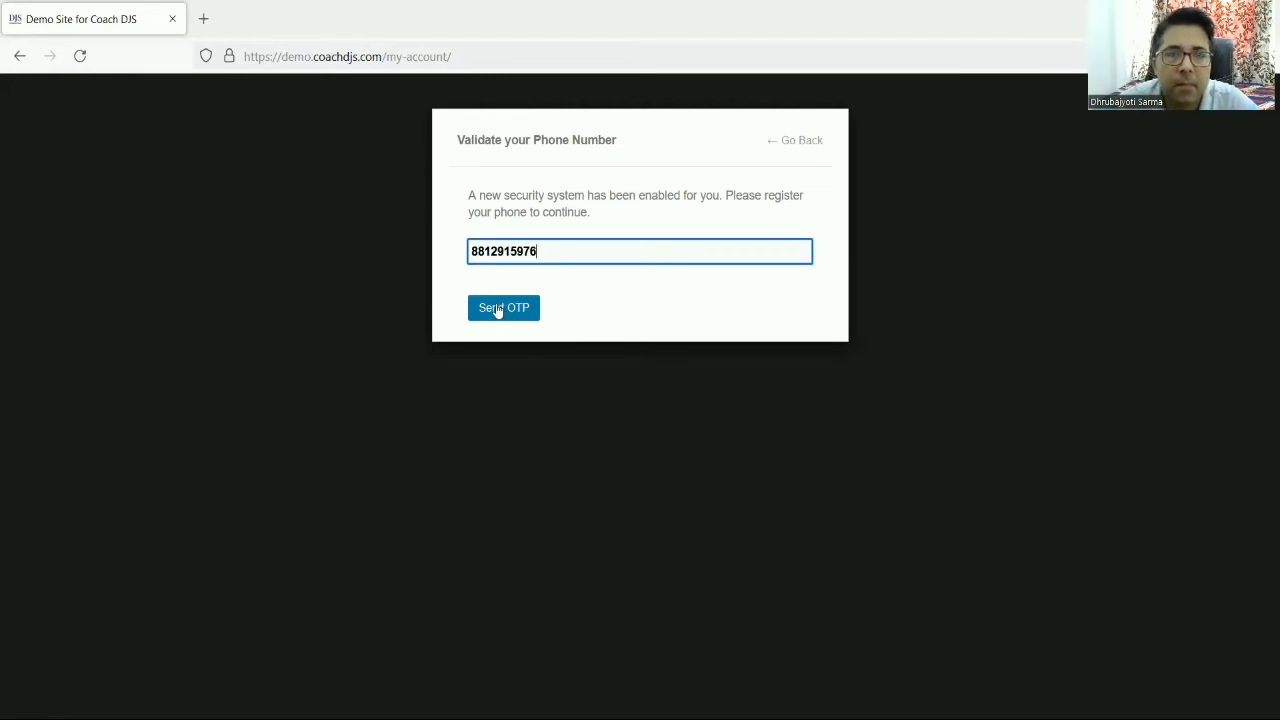
click(493, 310)
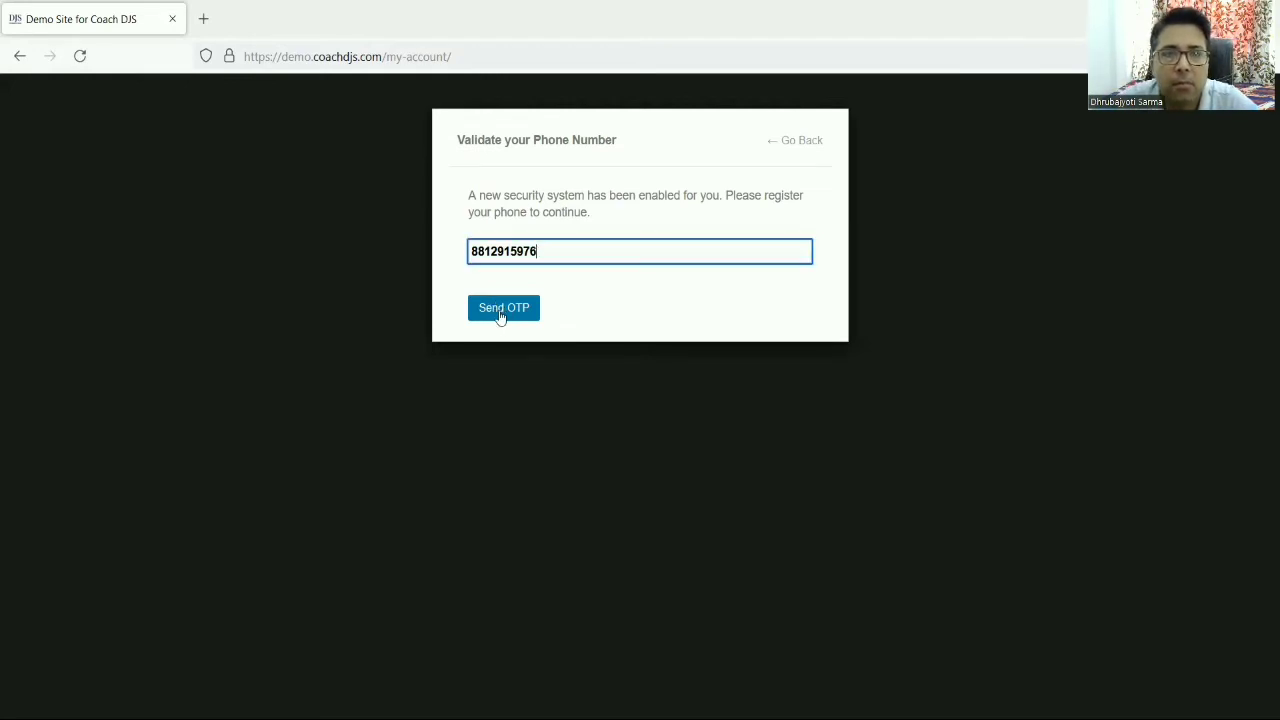
click(495, 315)
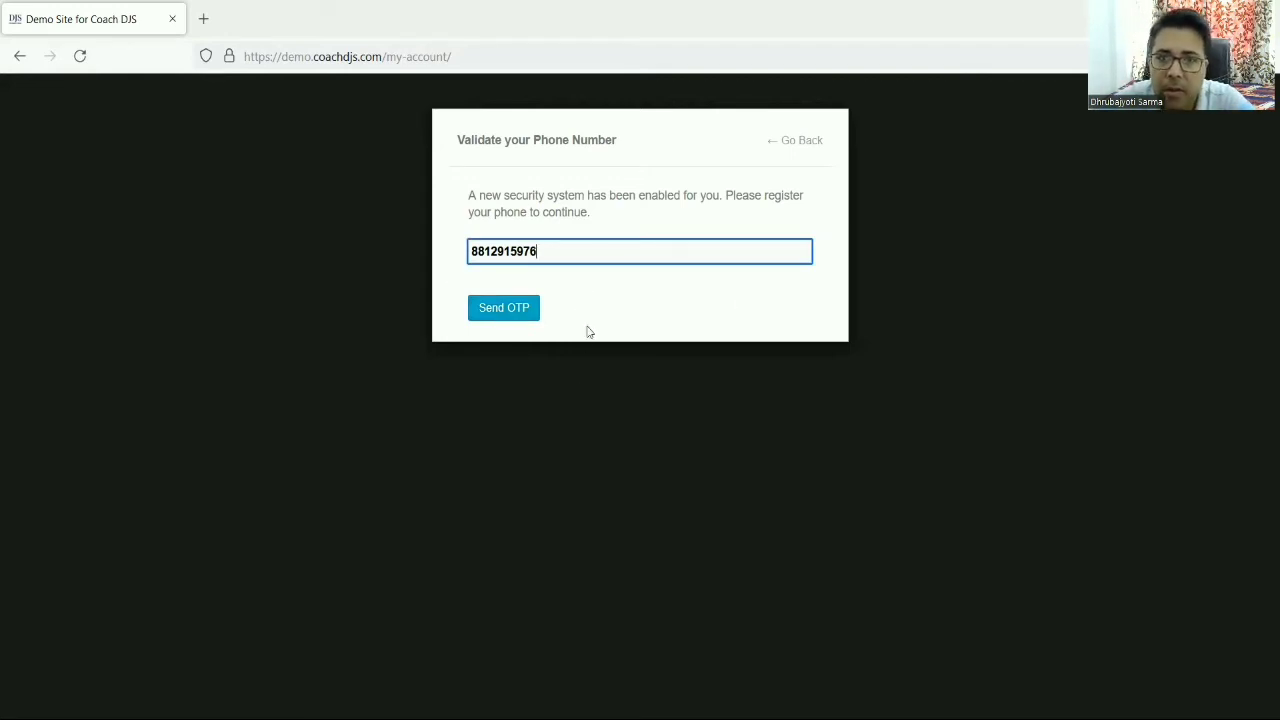
click(786, 146)
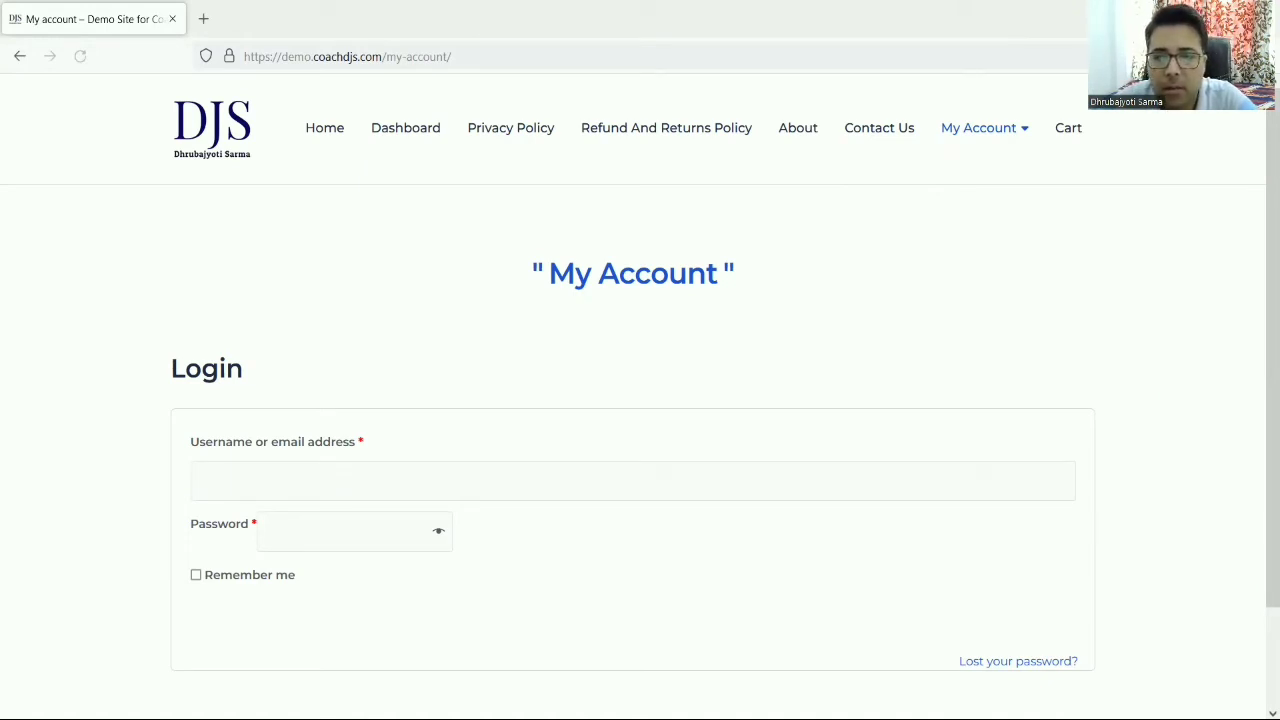
In a new tab, load eLearn-CoachDJS from its bookmark, browse Featured Courses and open My Account > Sign Up
click(203, 20)
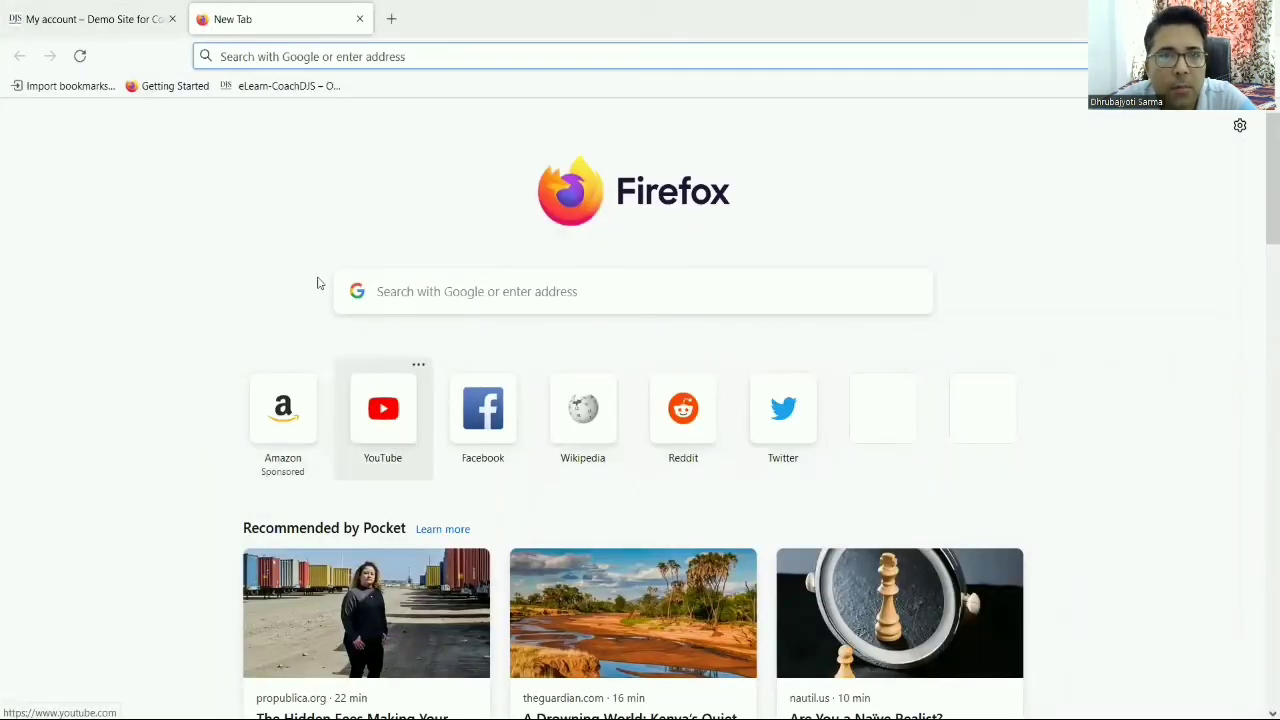
click(290, 87)
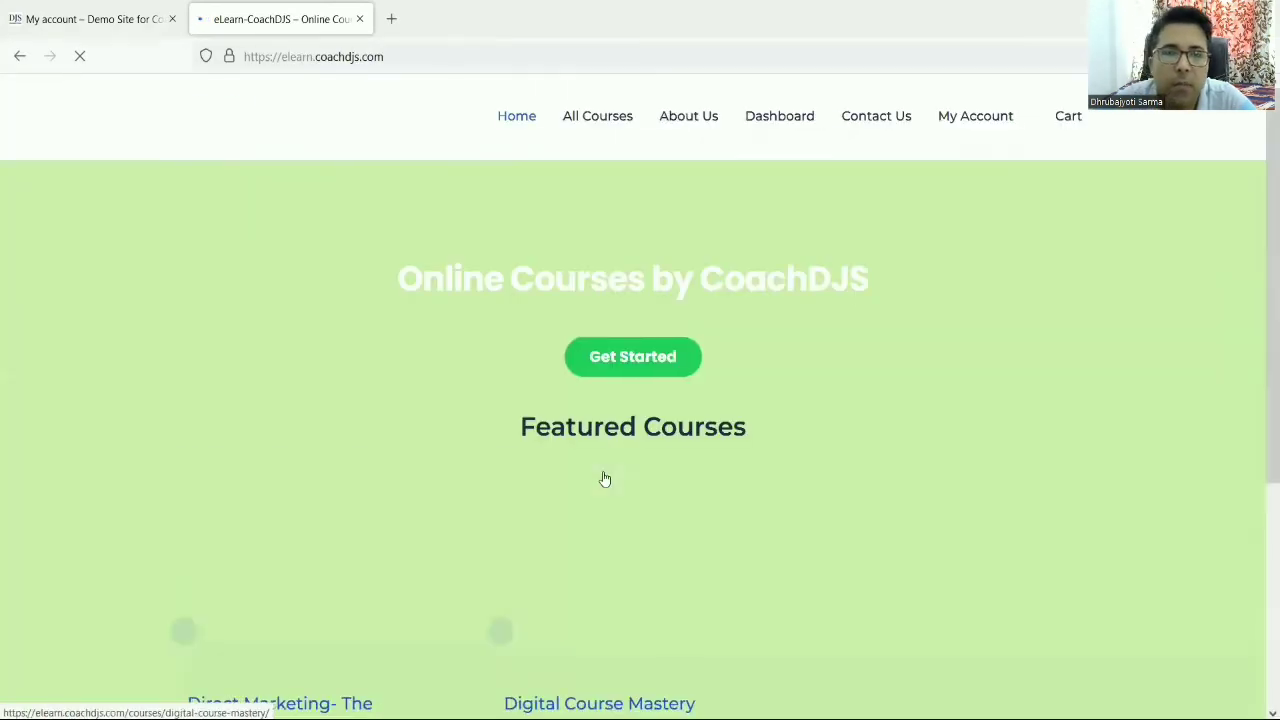
scroll(606, 476, down, 3)
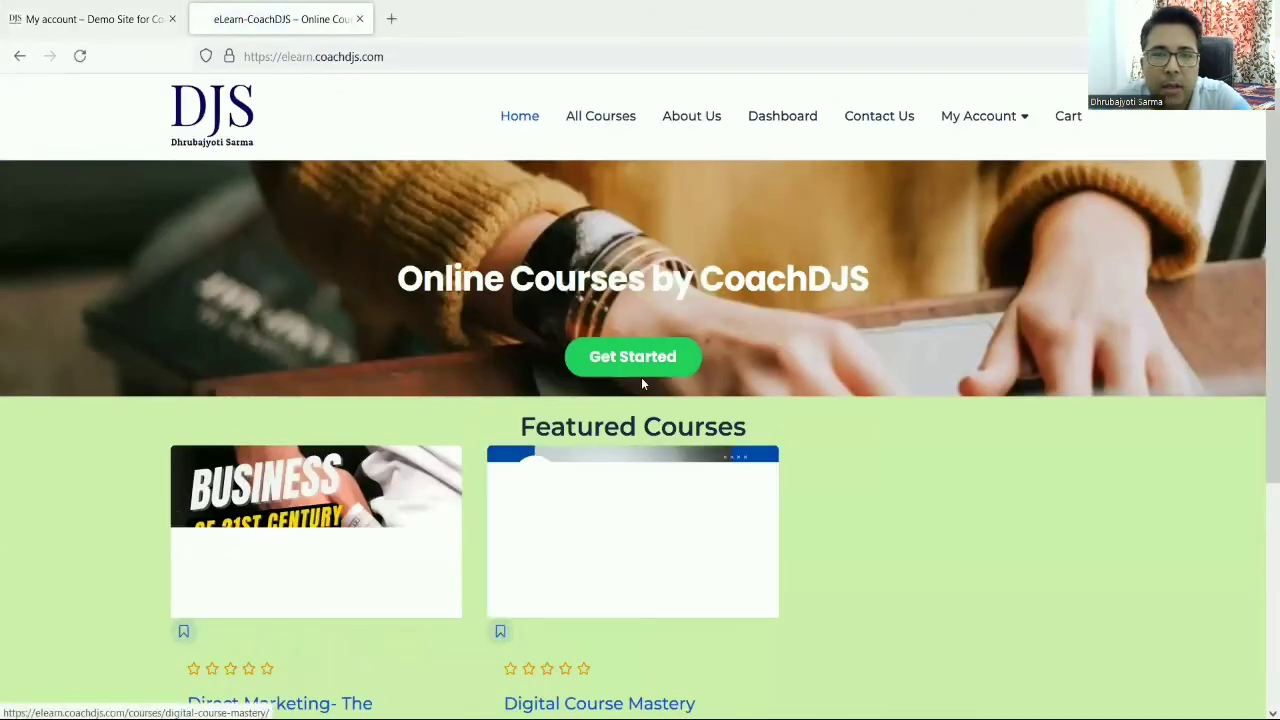
scroll(641, 389, down, 5)
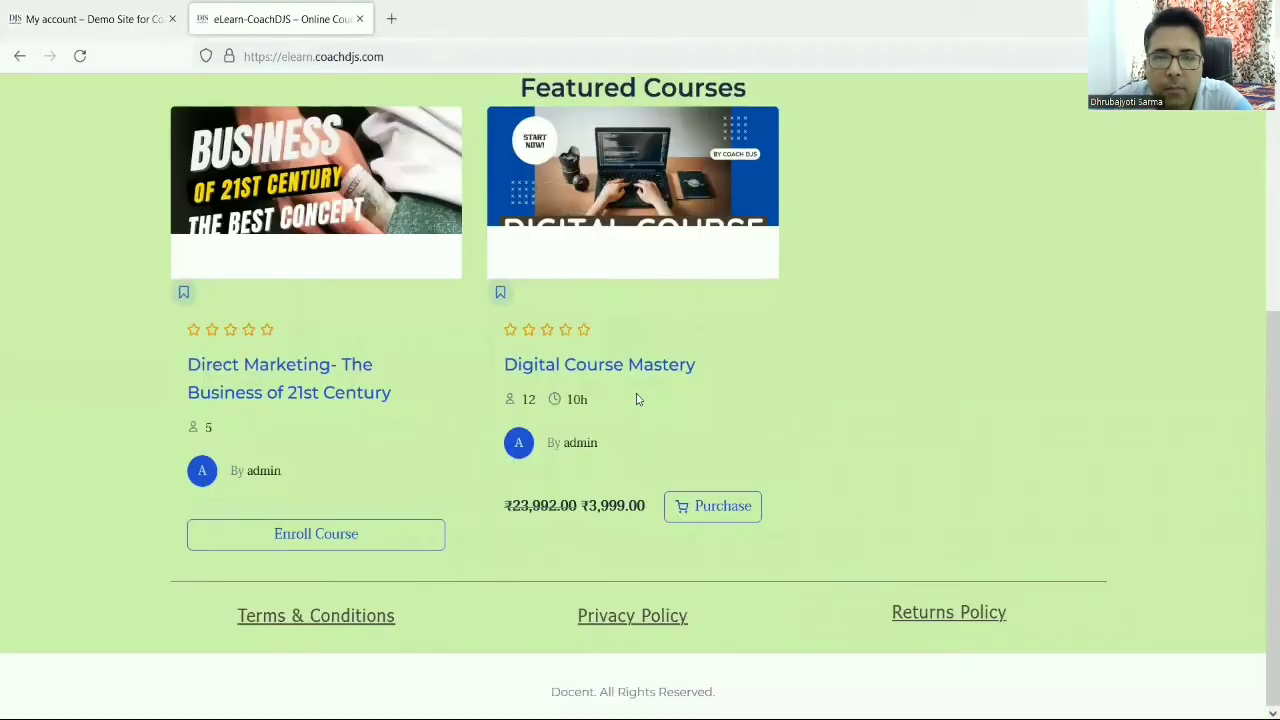
scroll(781, 403, up, 5)
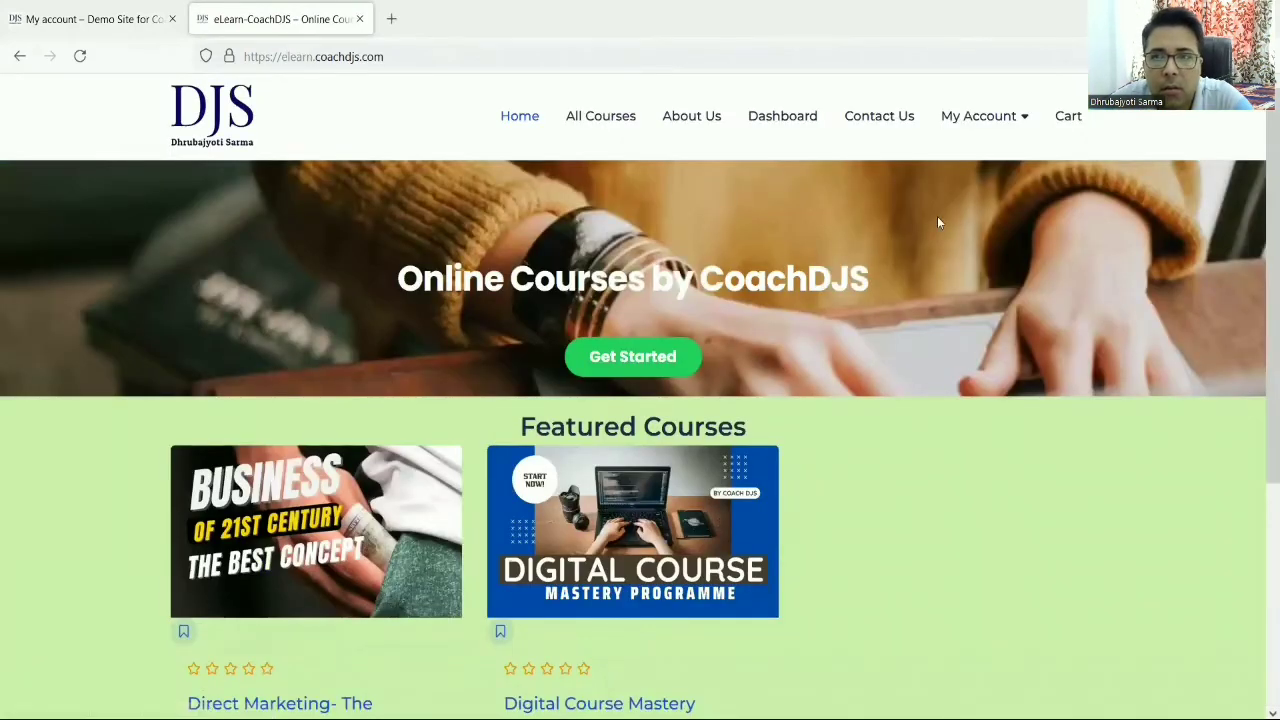
mouse_move(978, 132)
click(964, 205)
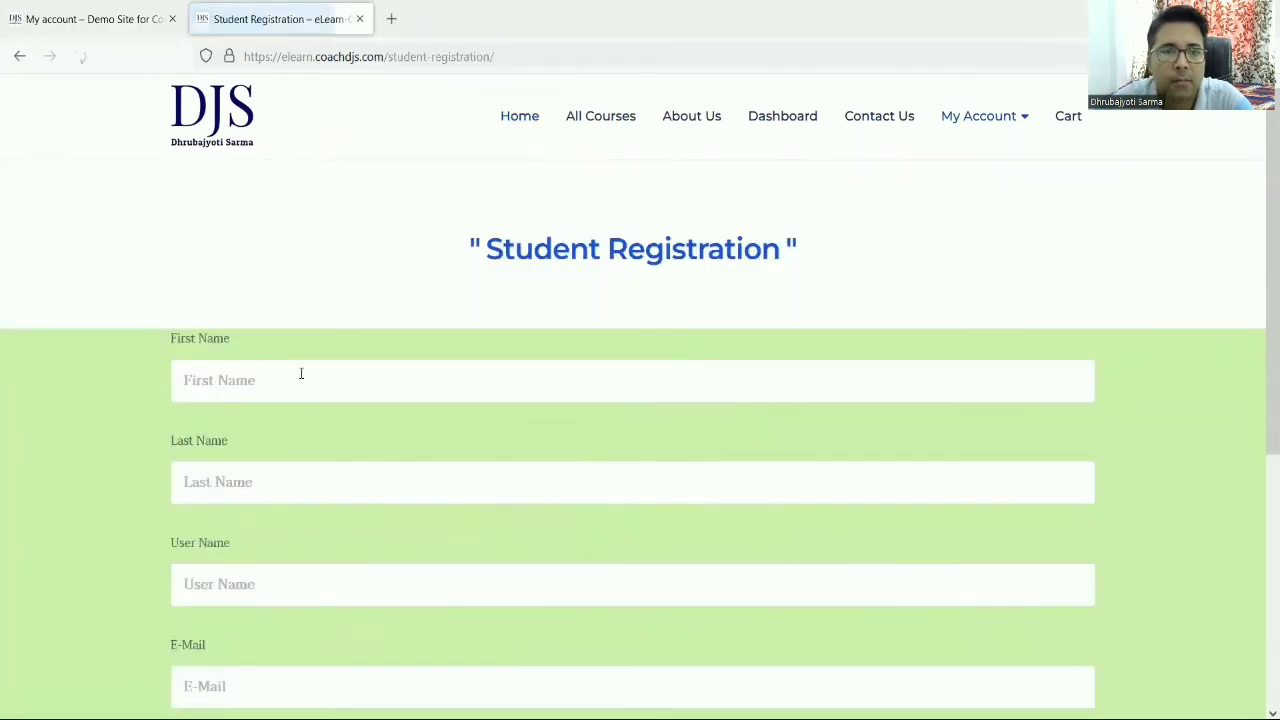
Fill in the student's first name, last name, user name and e-mail address
click(301, 374)
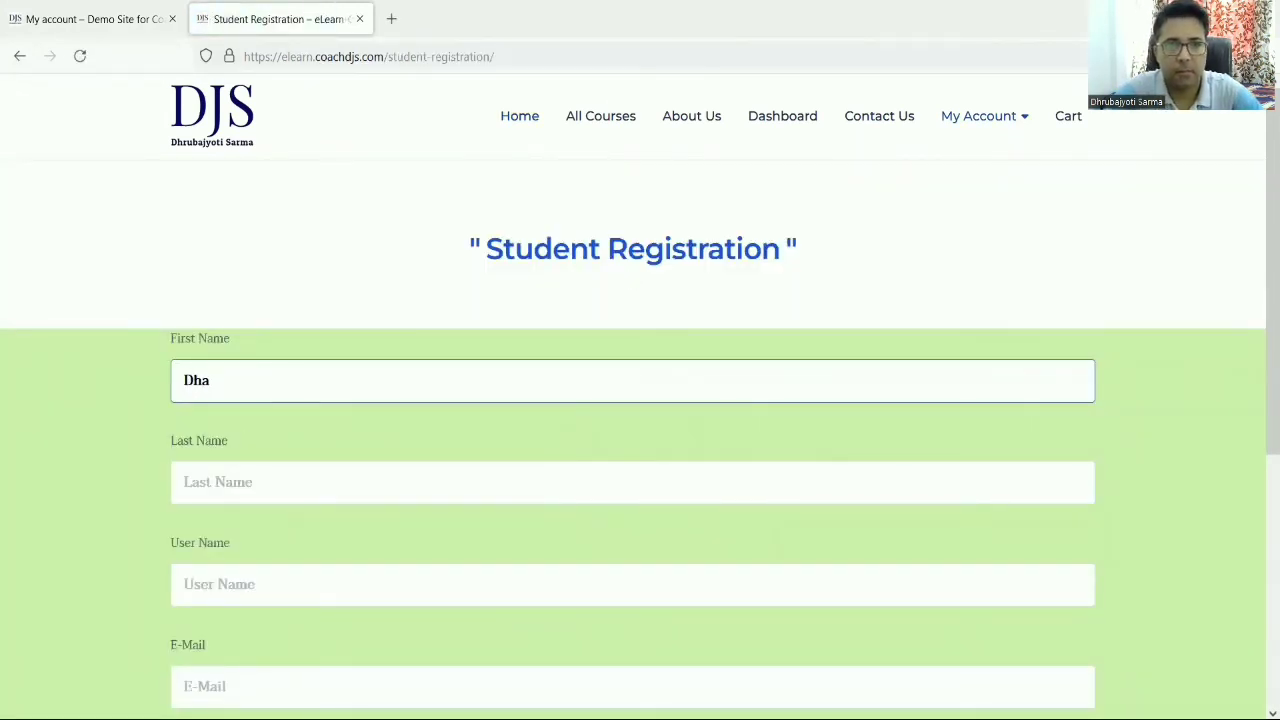
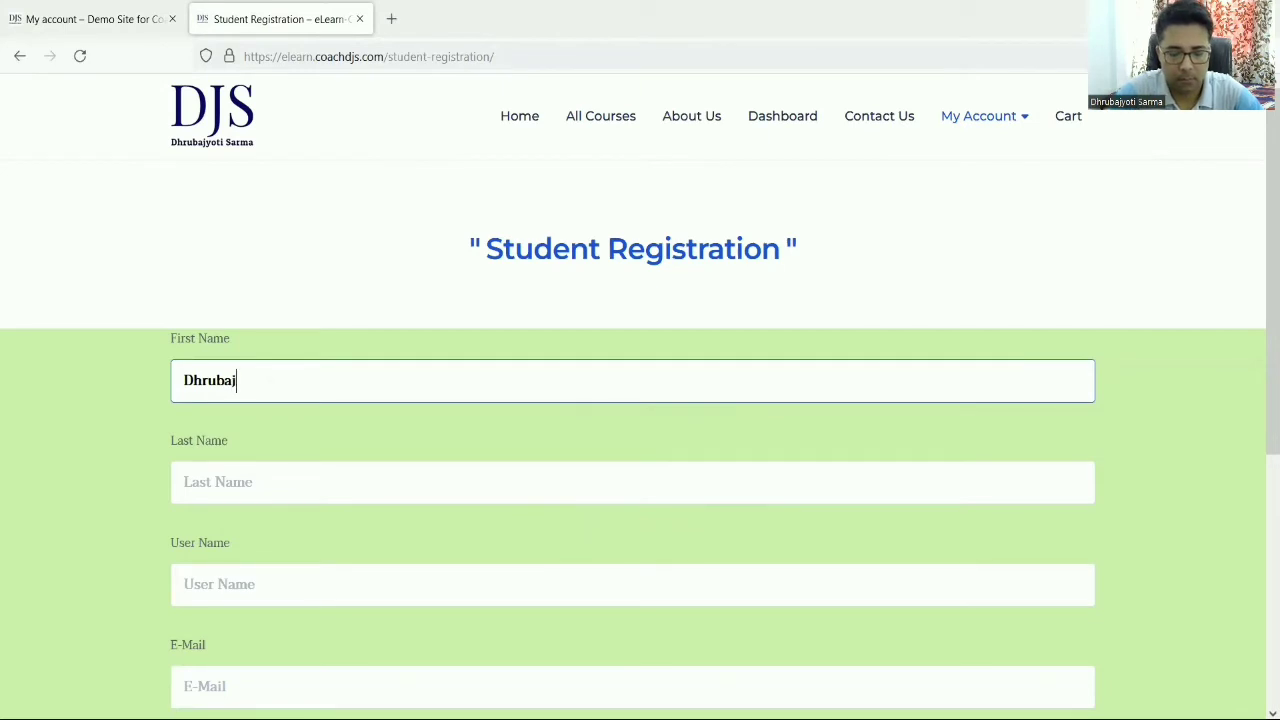
key(Tab)
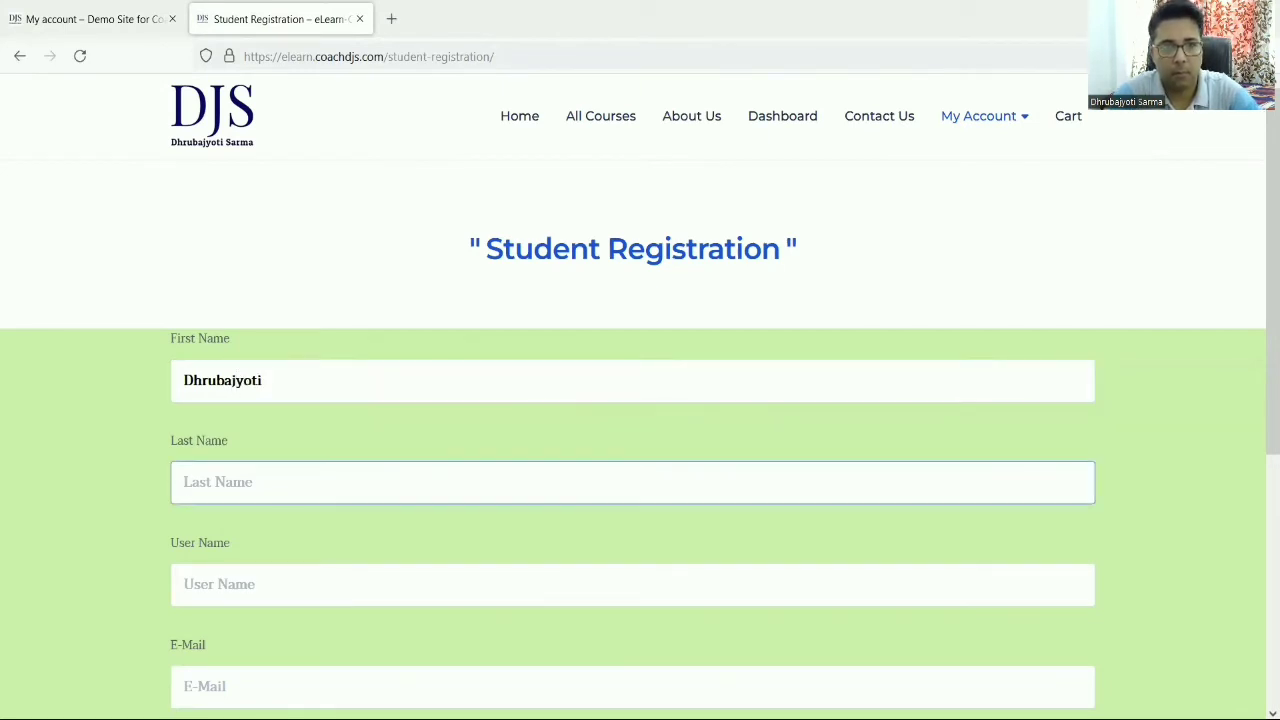
key(Tab)
text(d)
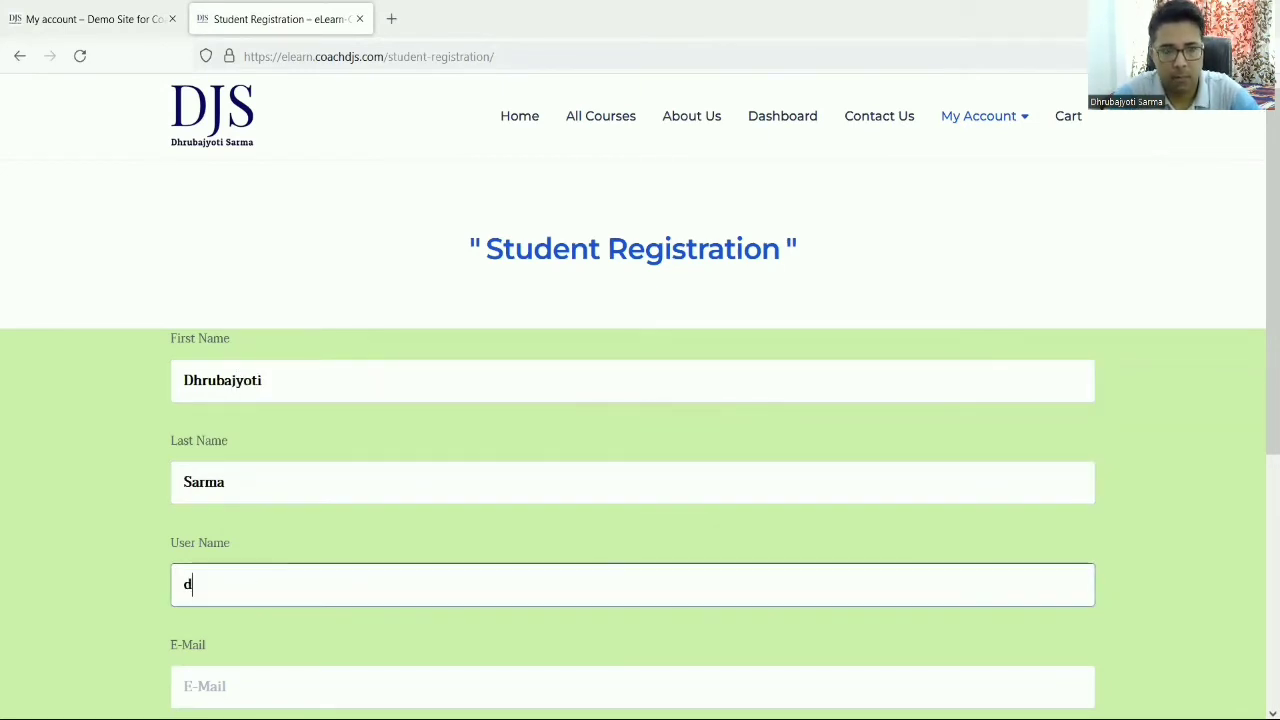
text(hrubajyoti)
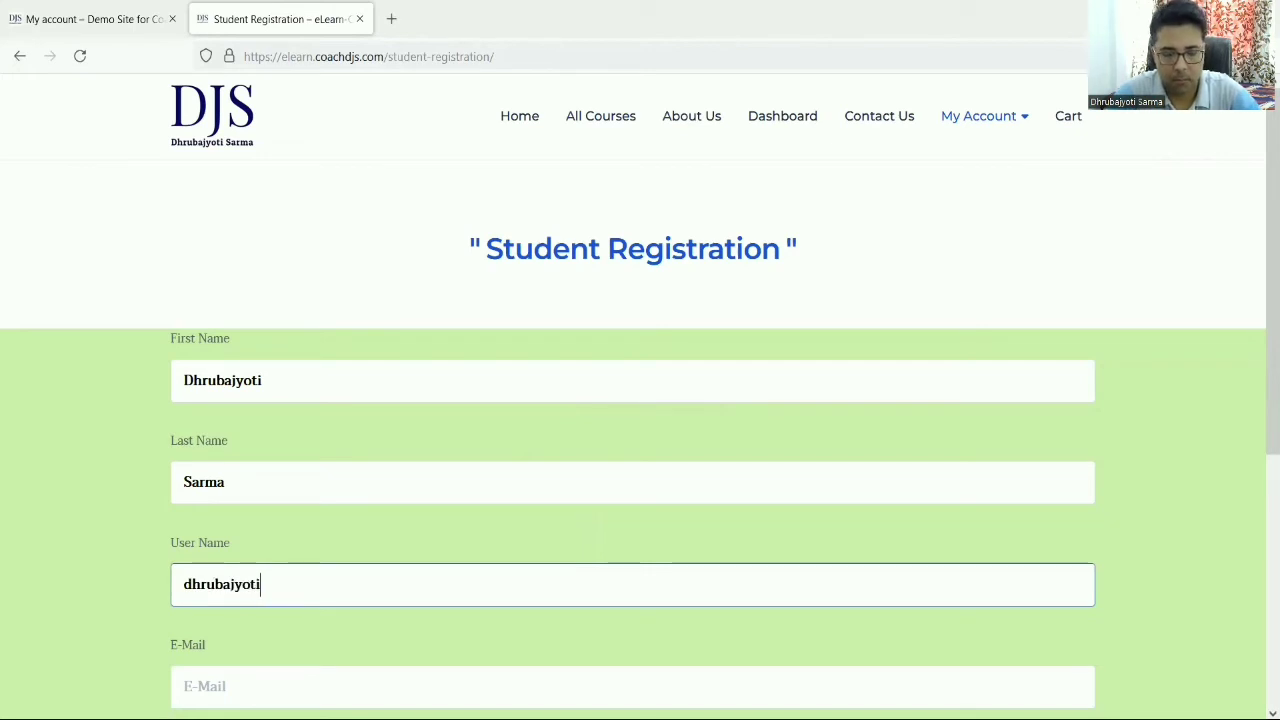
text(10)
key(Tab)
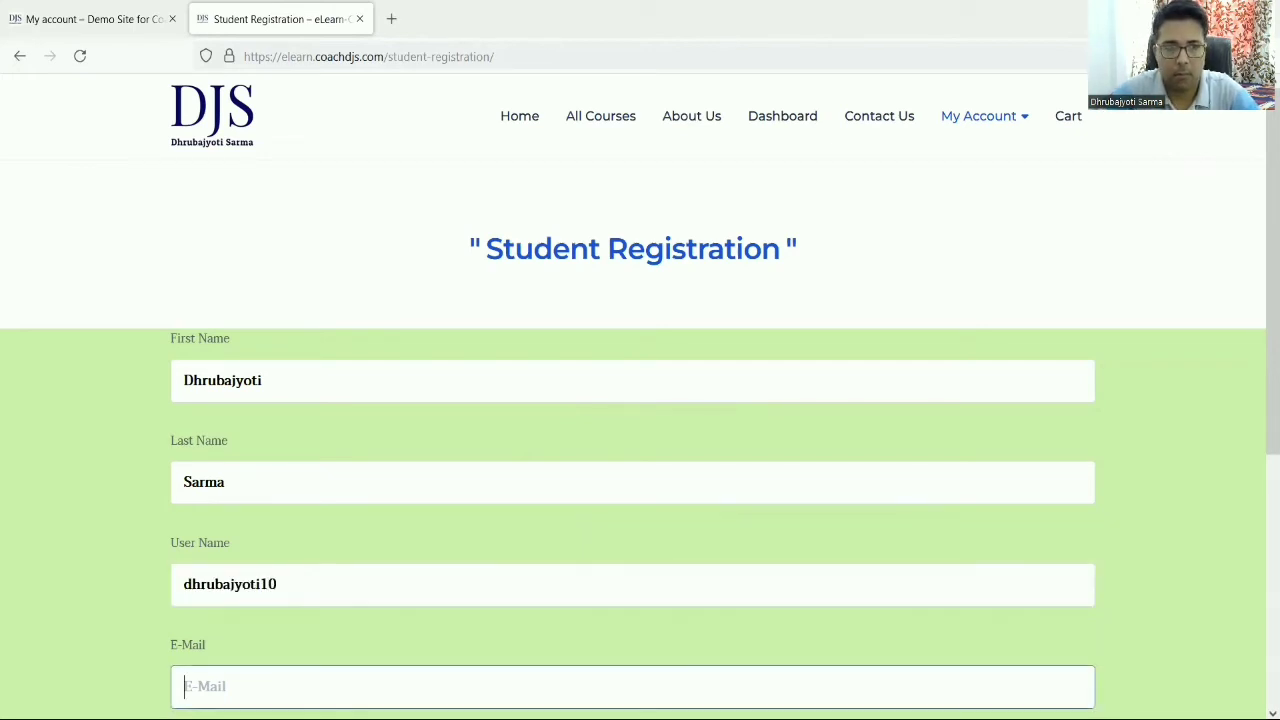
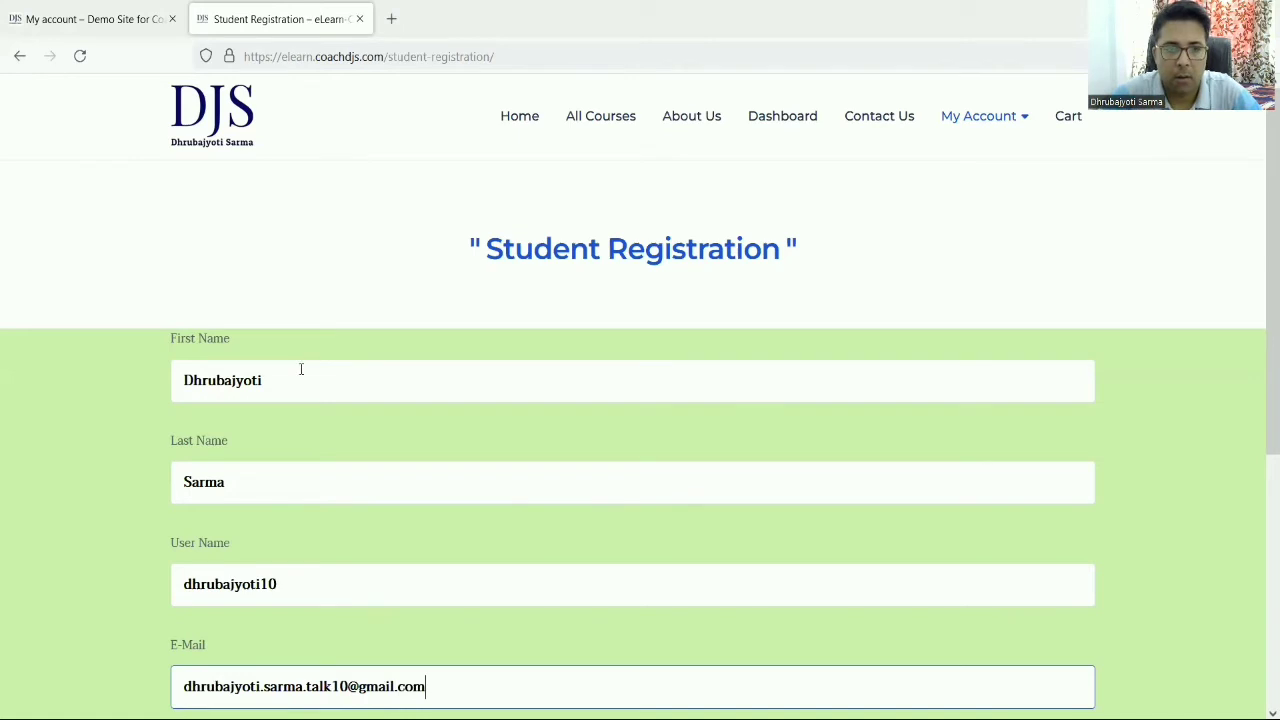
scroll(291, 497, down, 3)
Enter and confirm the account password, submit registration, and decline saving the login
click(279, 518)
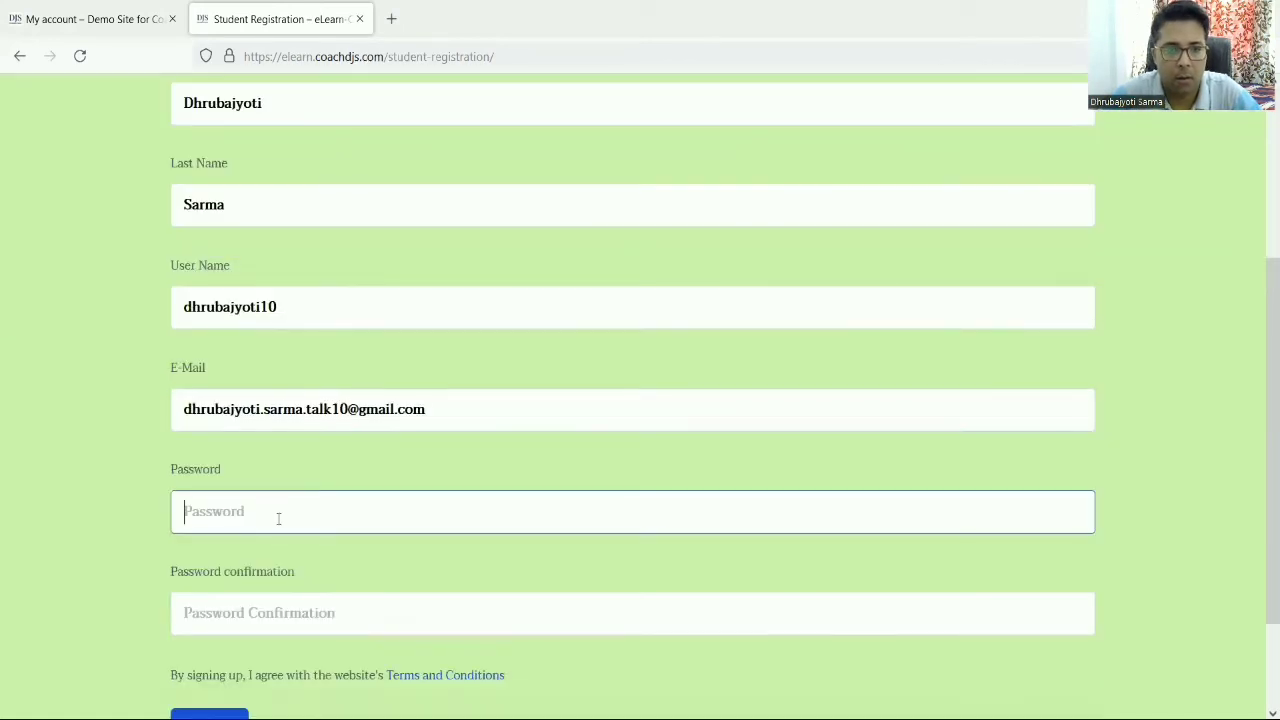
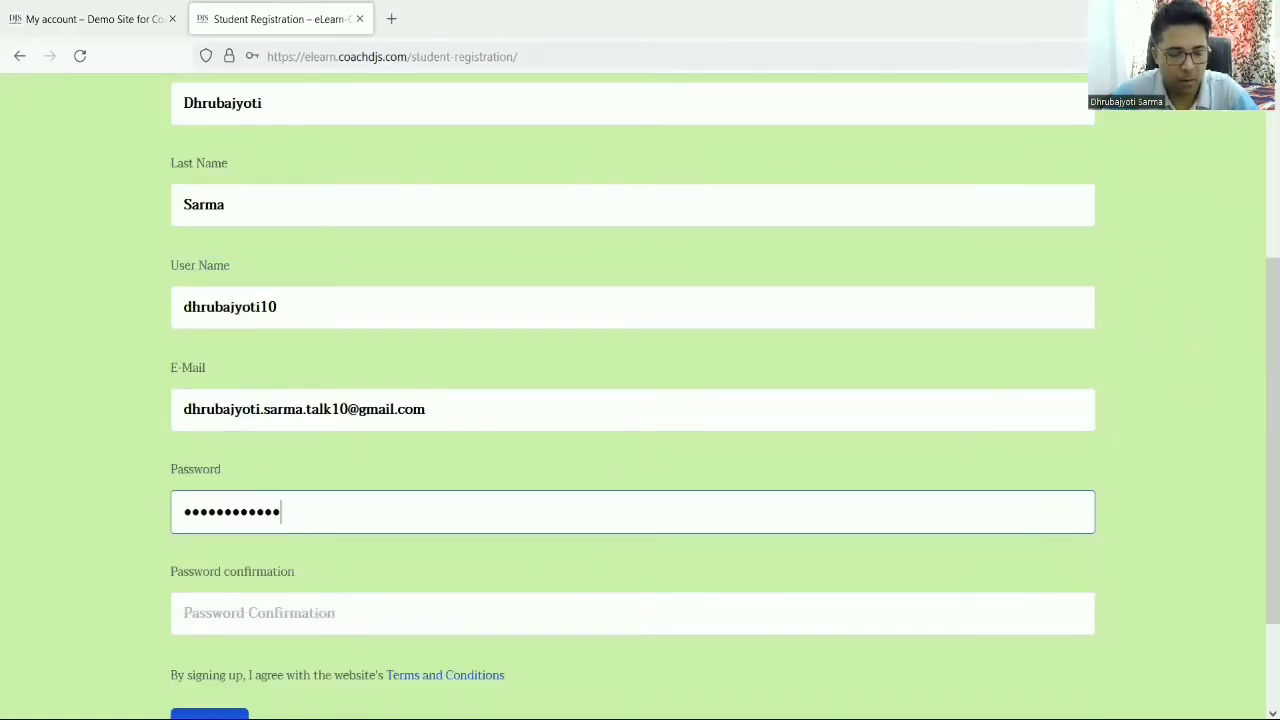
key(Tab)
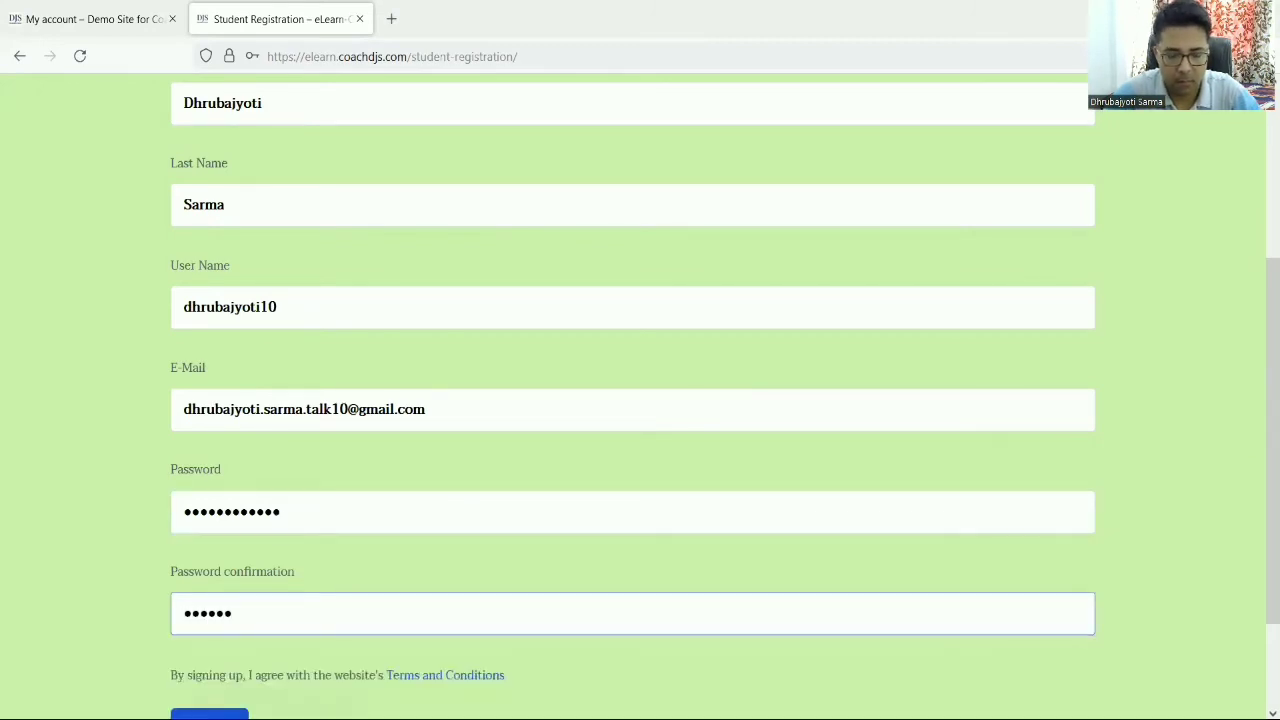
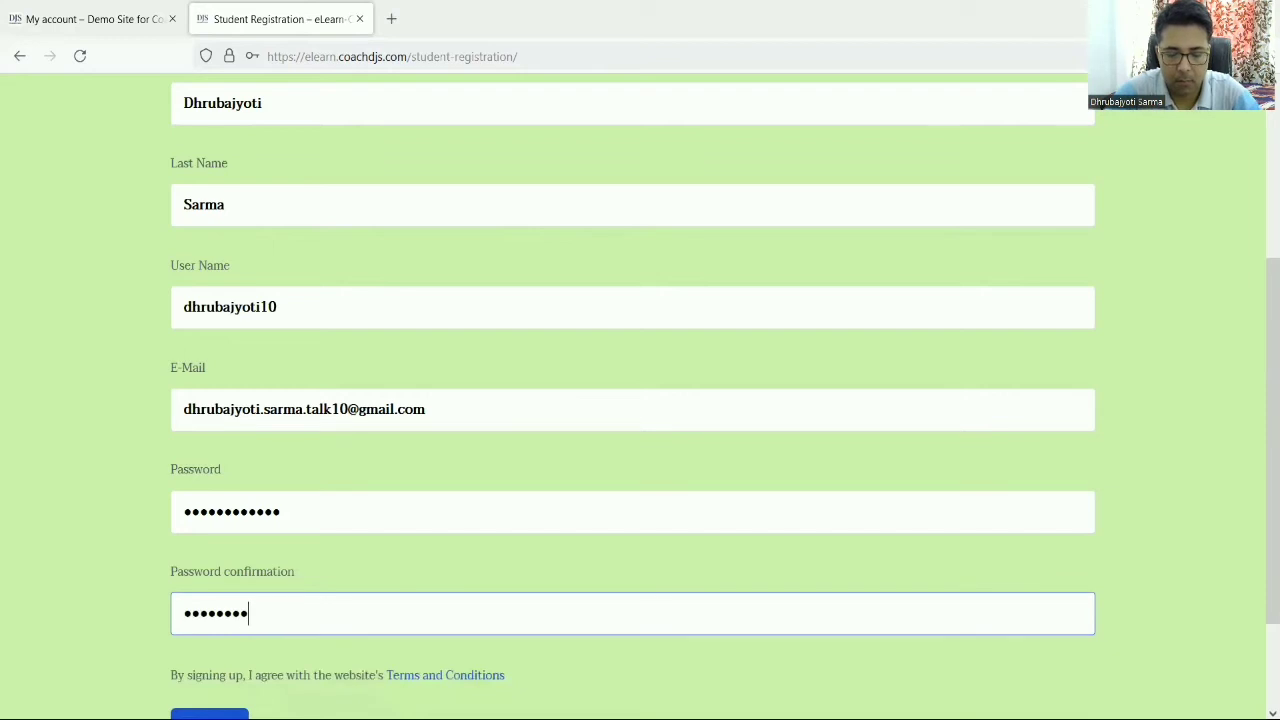
scroll(279, 534, down, 3)
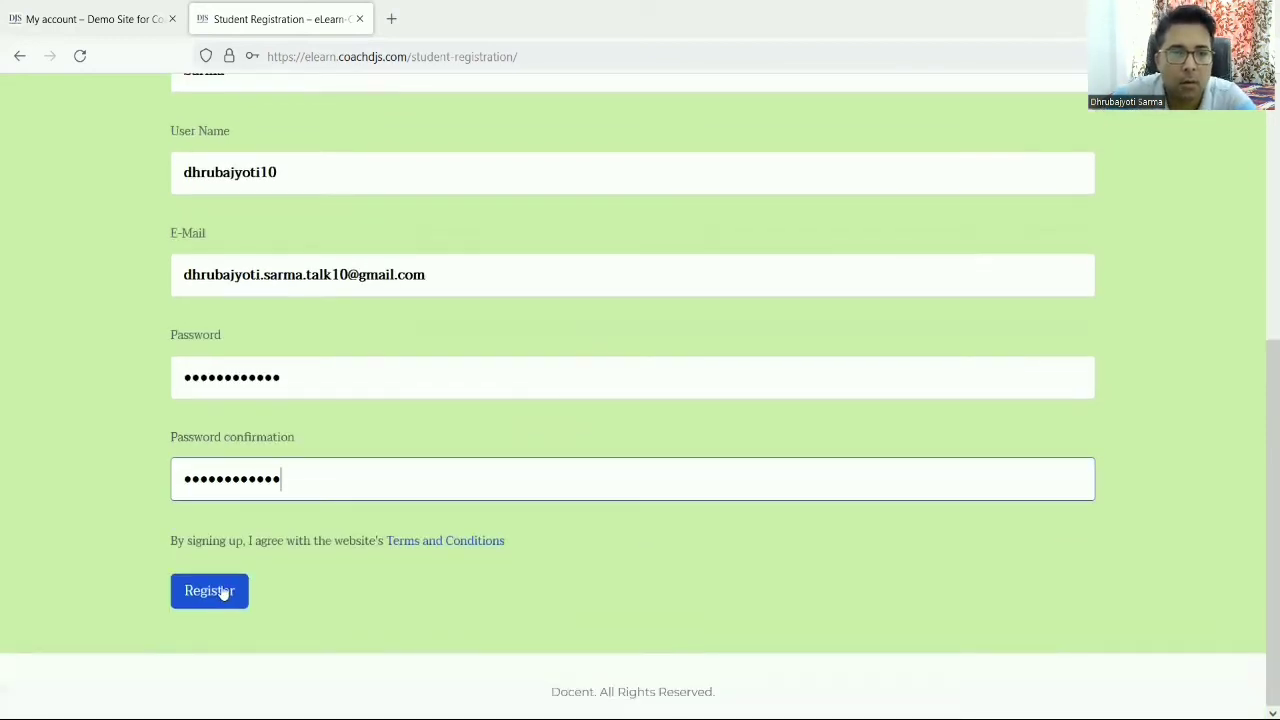
click(216, 592)
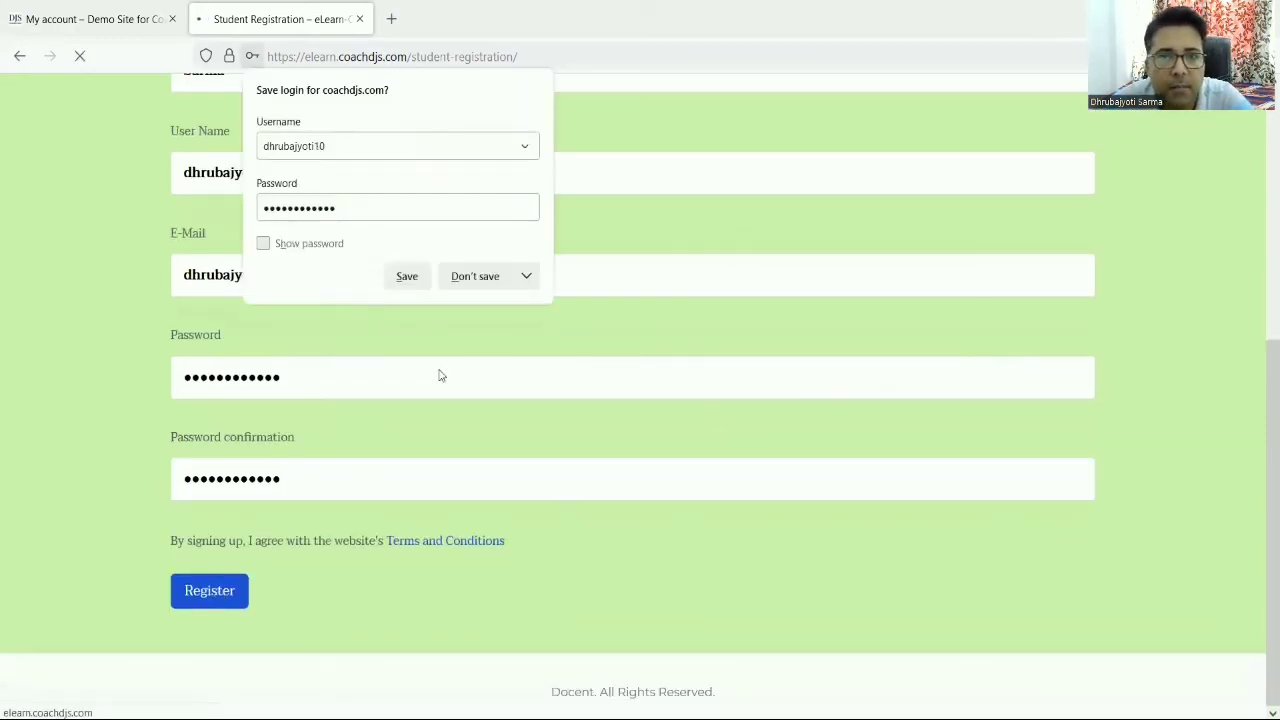
click(465, 287)
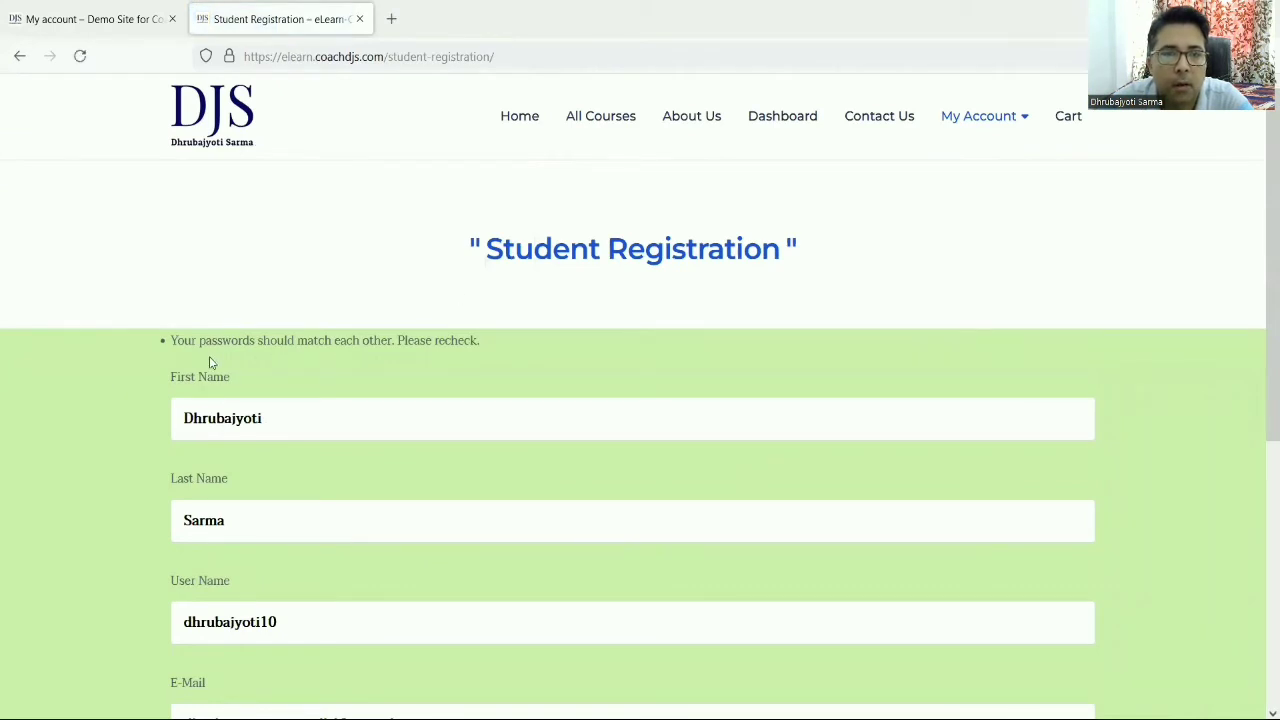
Retype the password and its confirmation so they match, then resubmit the registration
scroll(277, 440, down, 3)
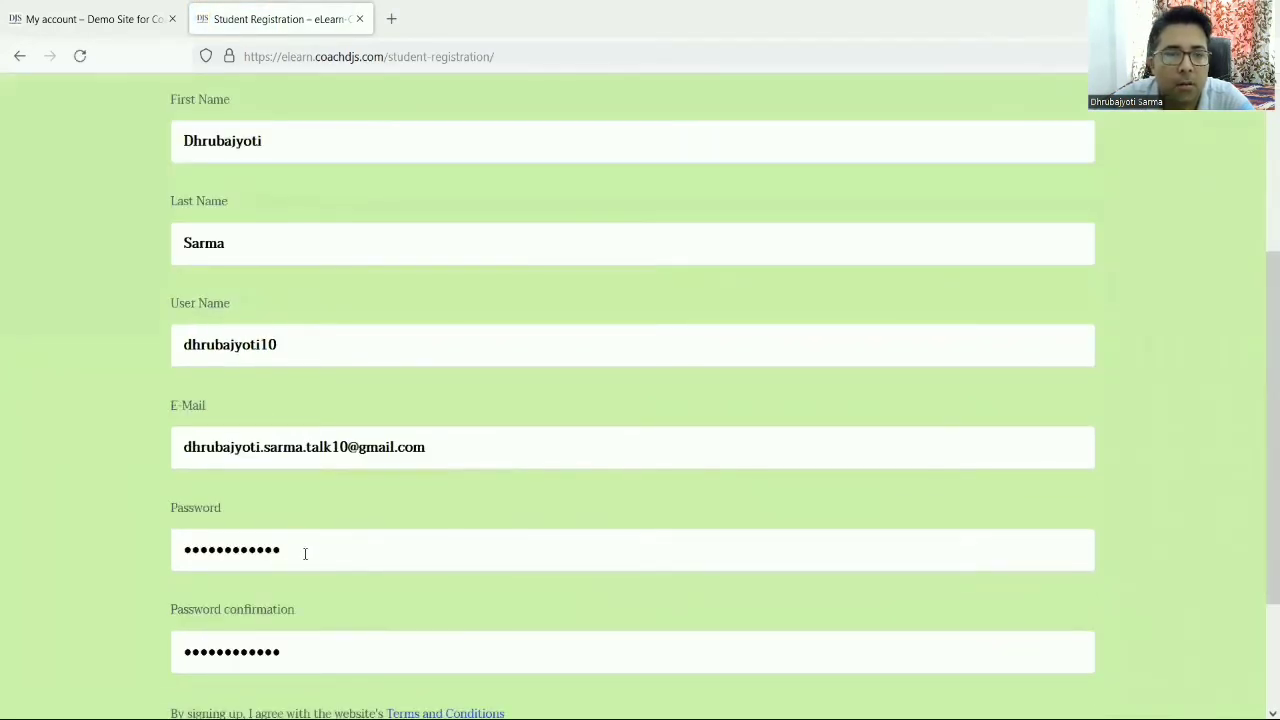
drag(305, 553, 100, 555)
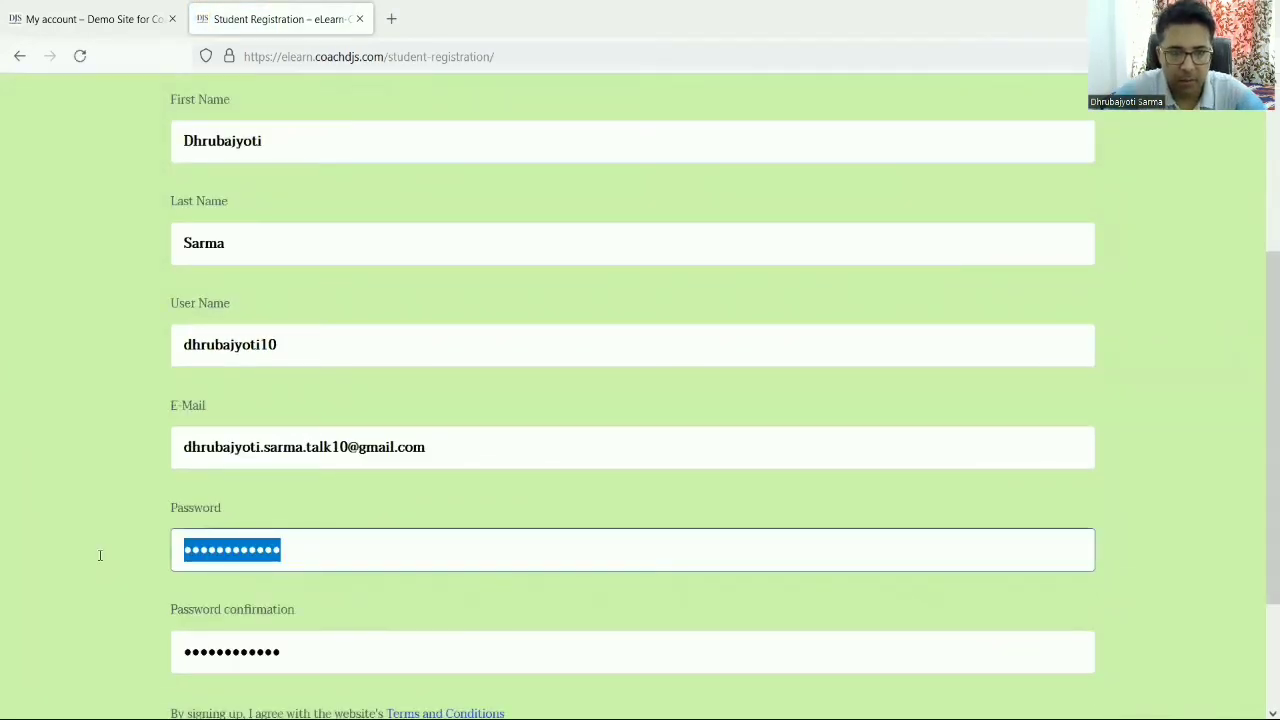
text(***********)
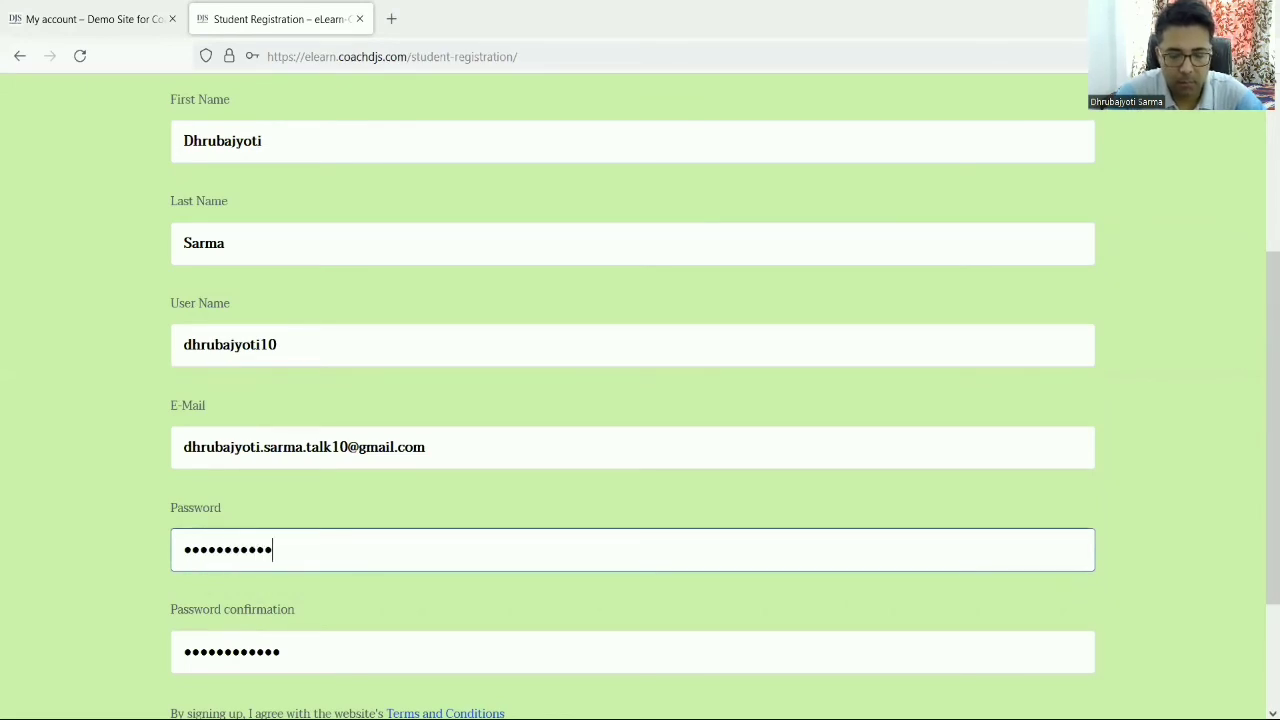
key(Tab)
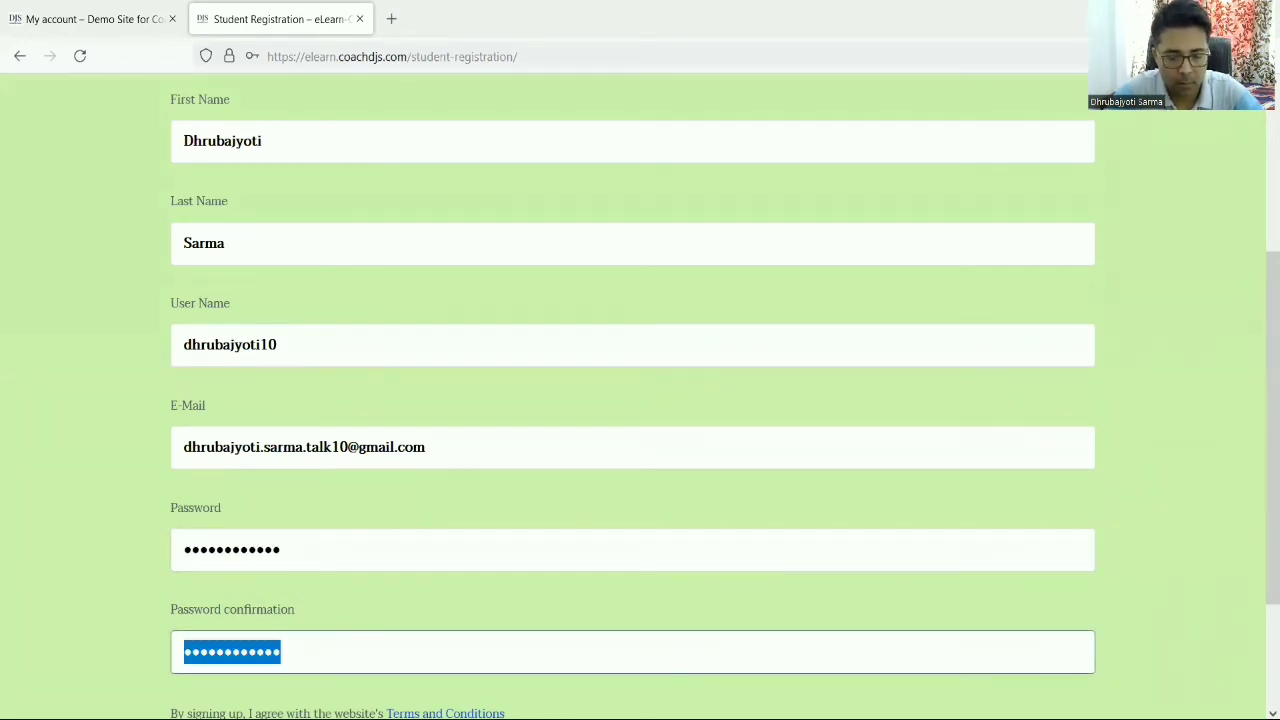
text(********)
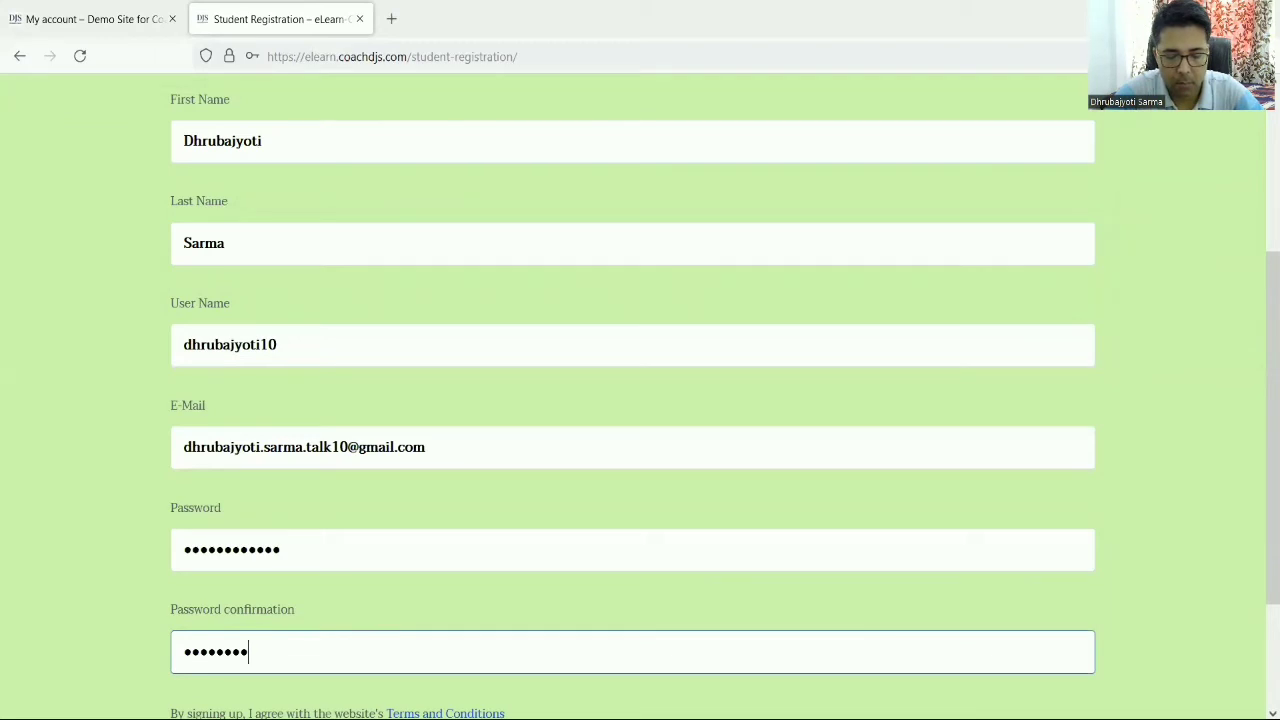
scroll(98, 566, down, 3)
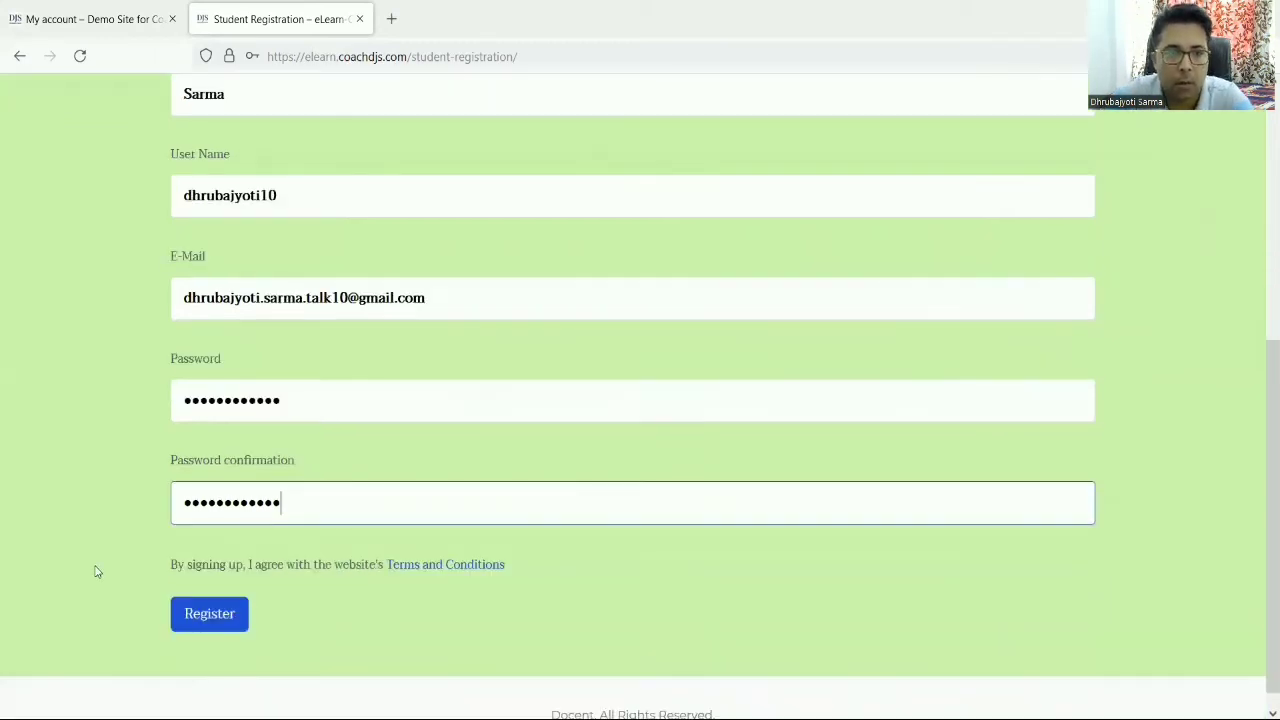
click(214, 603)
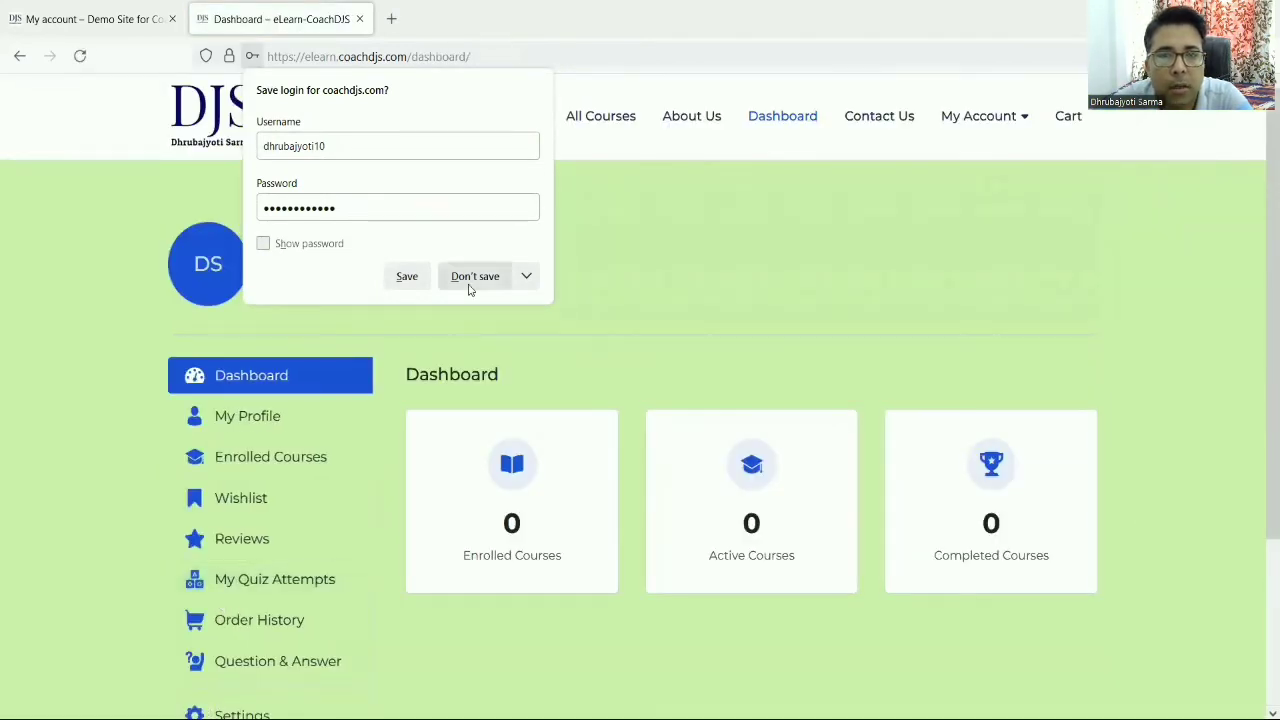
Decline Firefox's save-login prompt and open the All Courses page
click(472, 284)
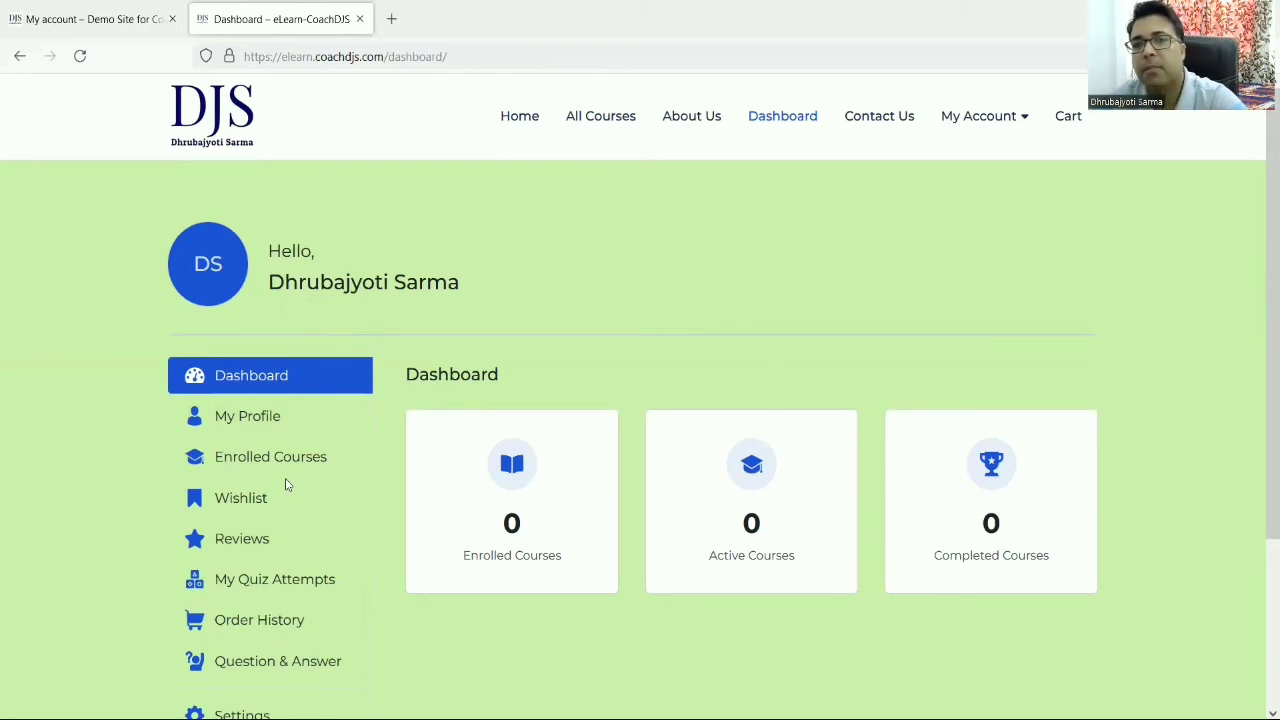
click(622, 122)
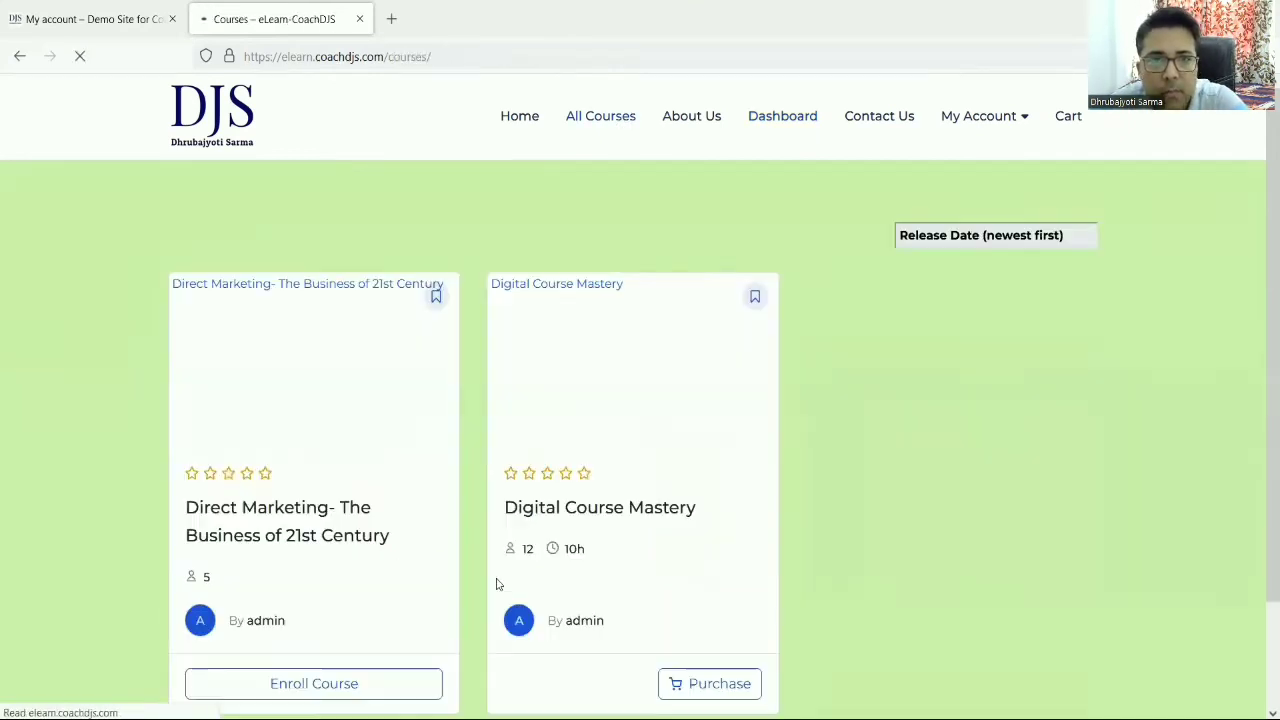
Purchase Digital Course Mastery (₹3,999.00) and proceed from the cart to checkout
scroll(494, 583, down, 2)
click(715, 566)
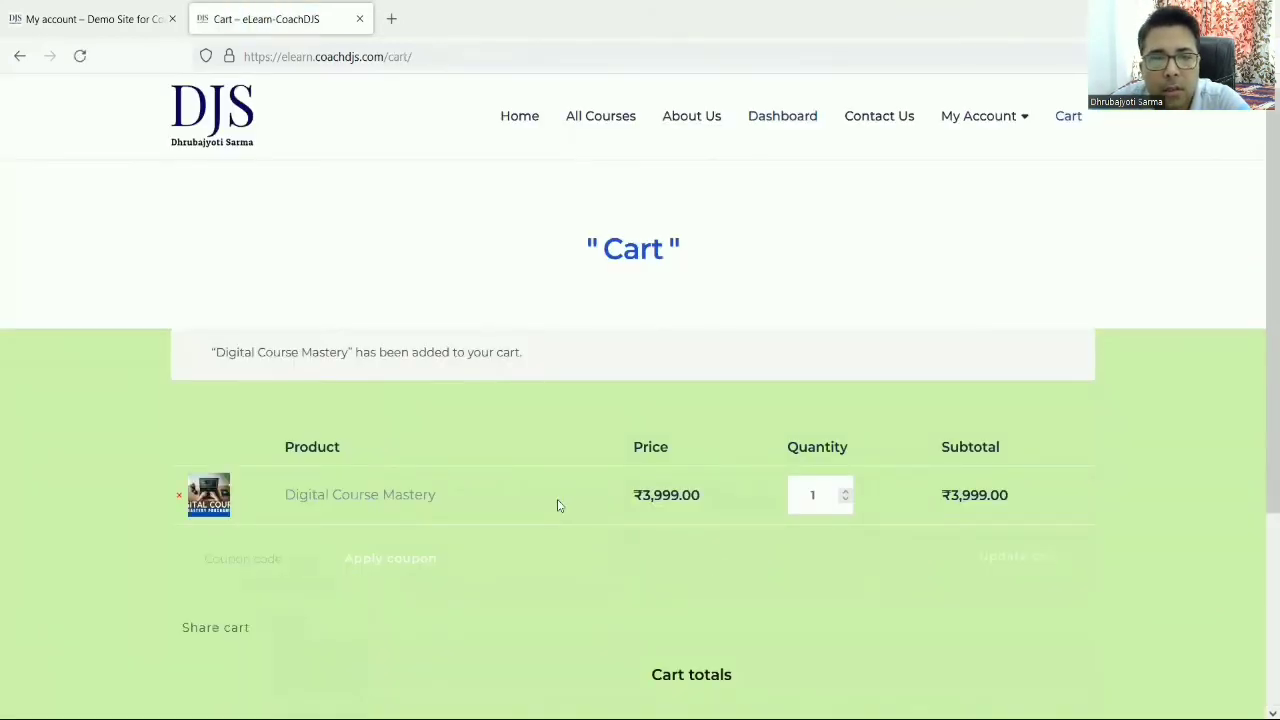
scroll(557, 506, down, 3)
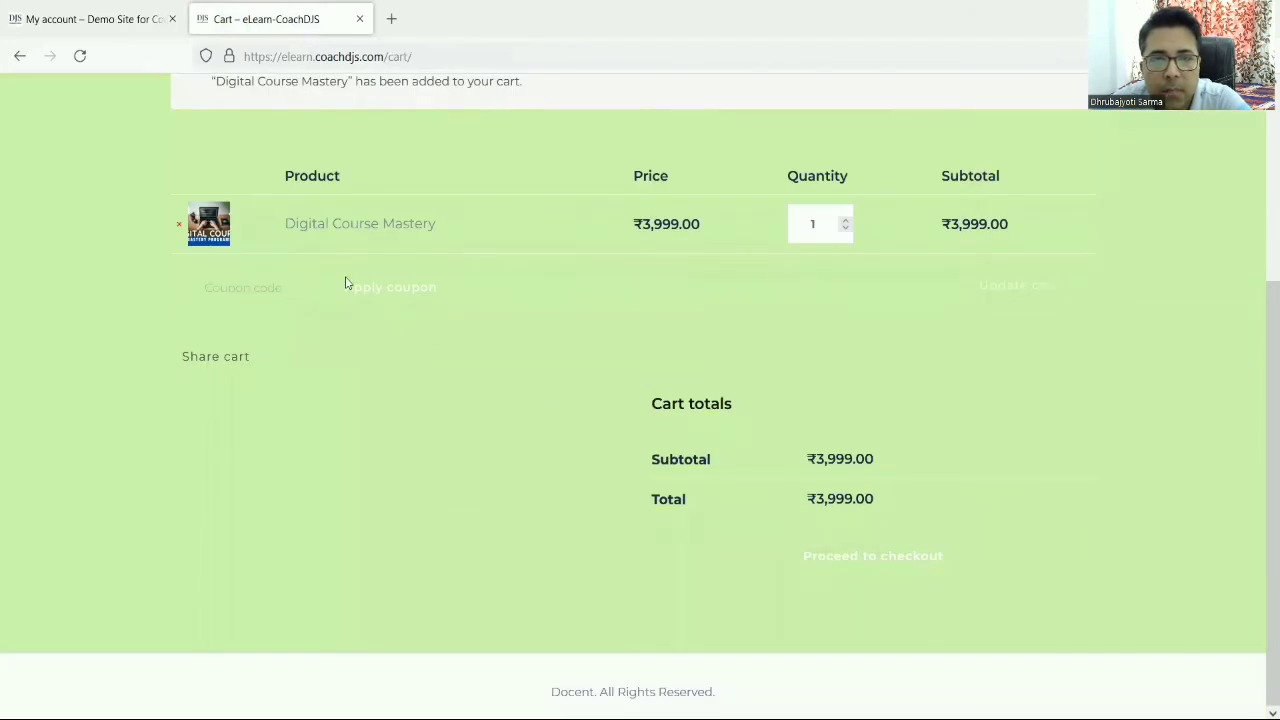
click(826, 560)
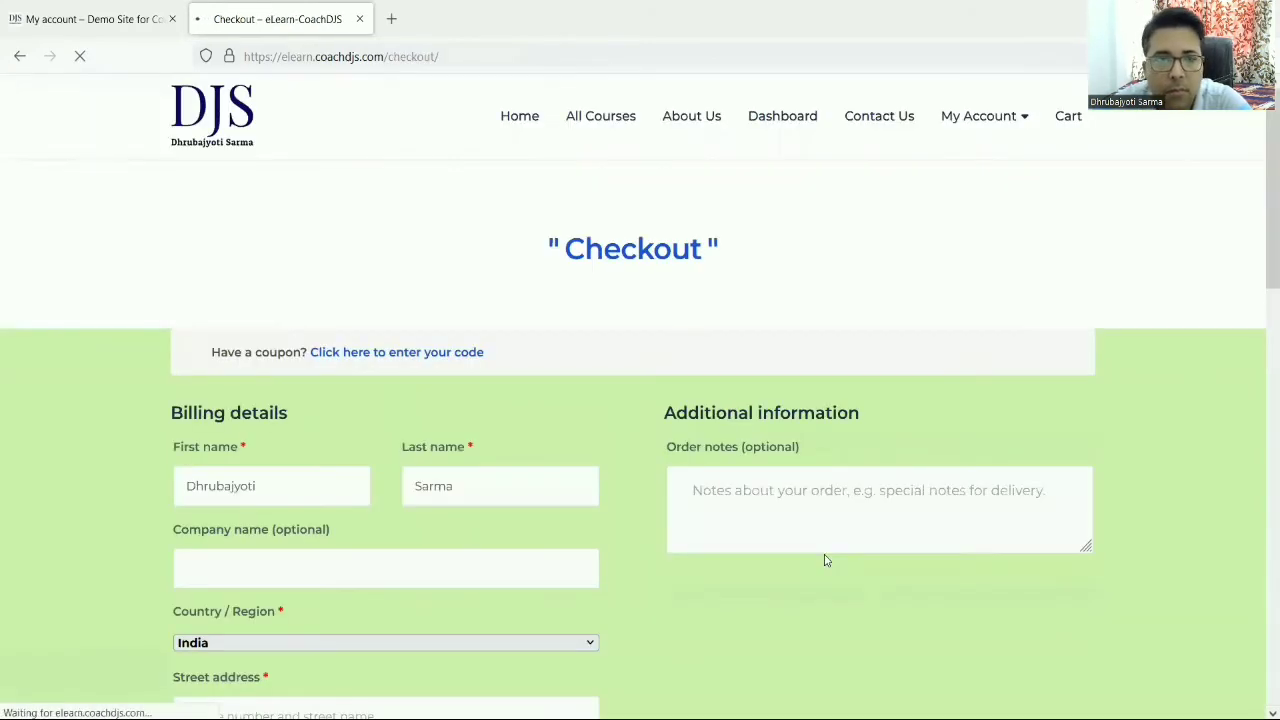
scroll(536, 538, down, 3)
Fill in the billing street address, town, state and PIN code
click(292, 345)
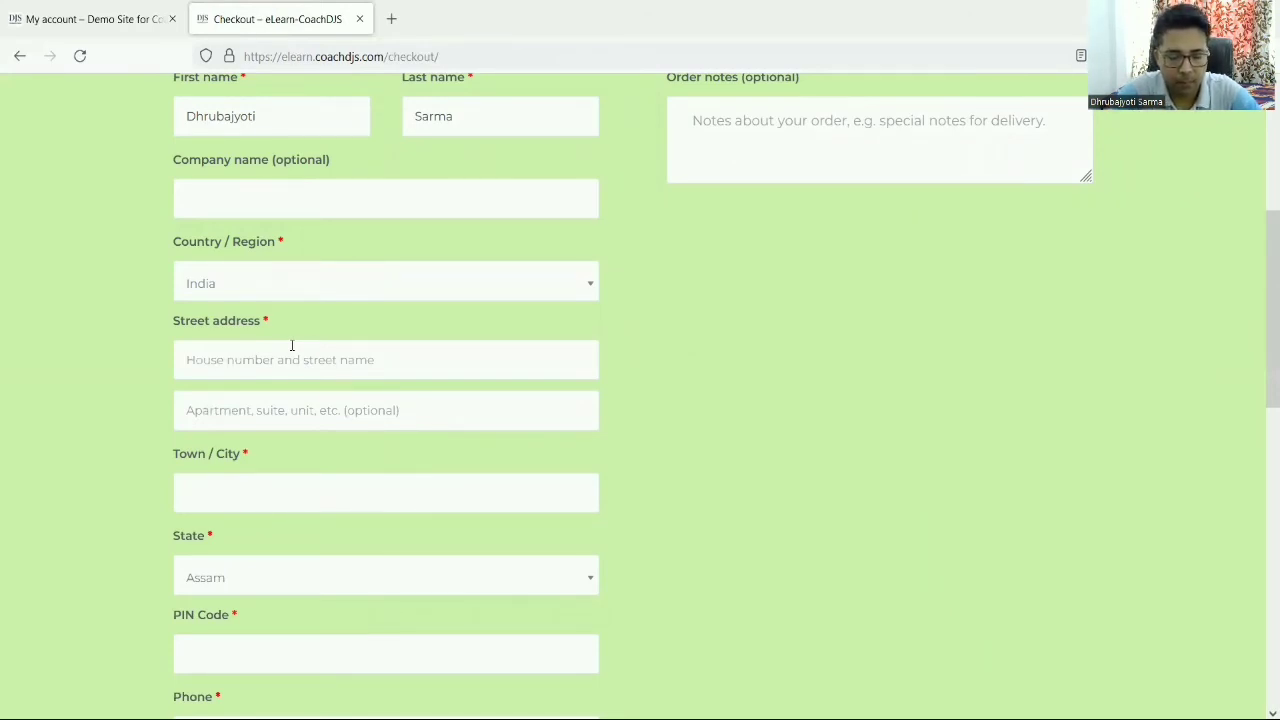
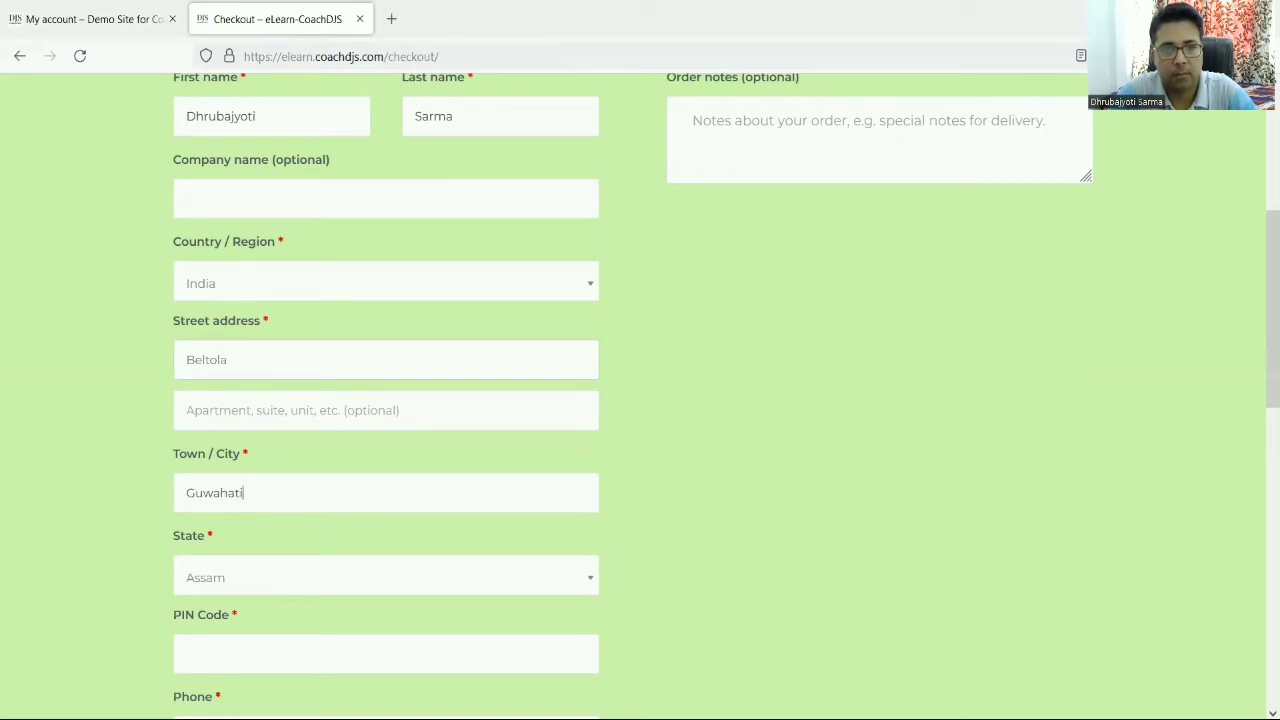
key(Tab)
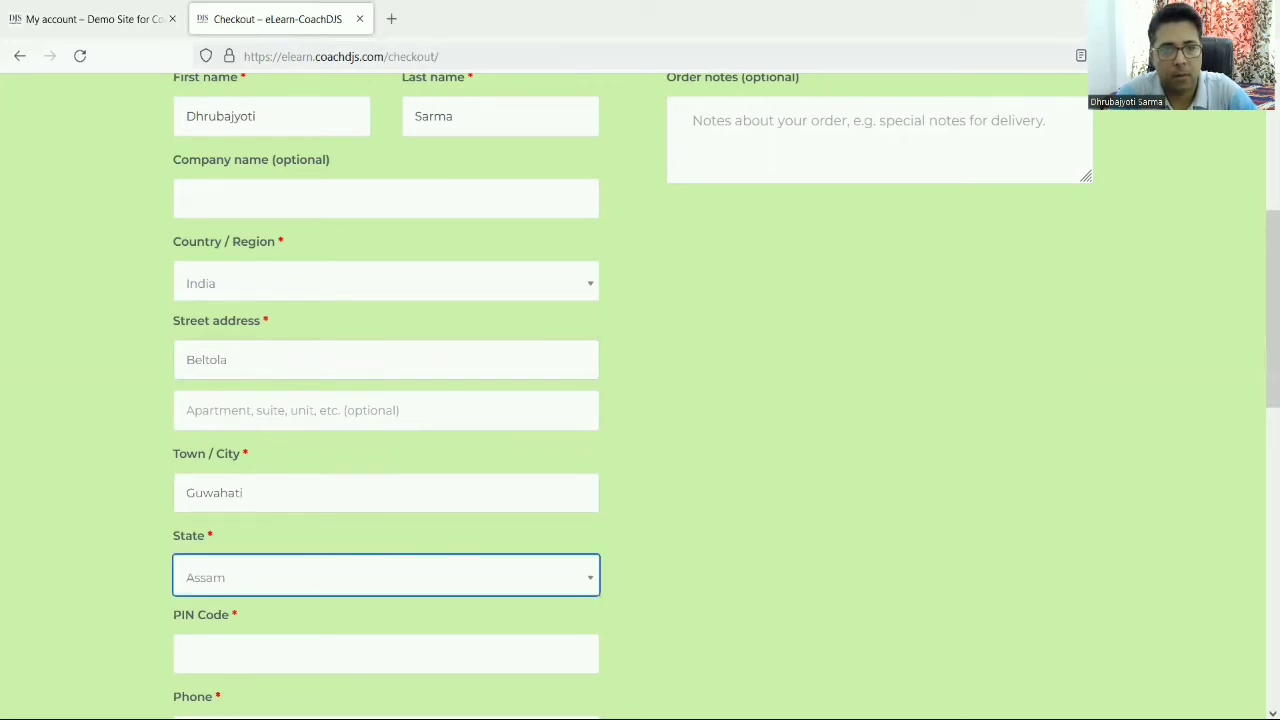
key(Tab)
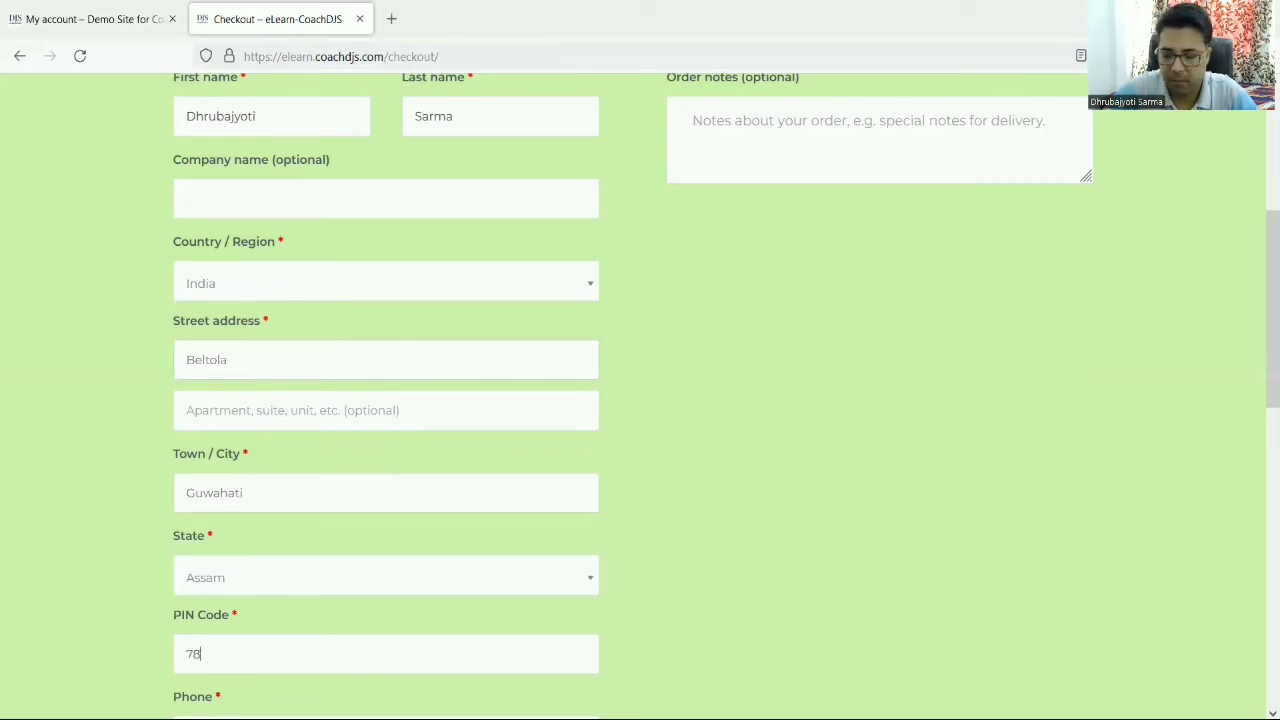
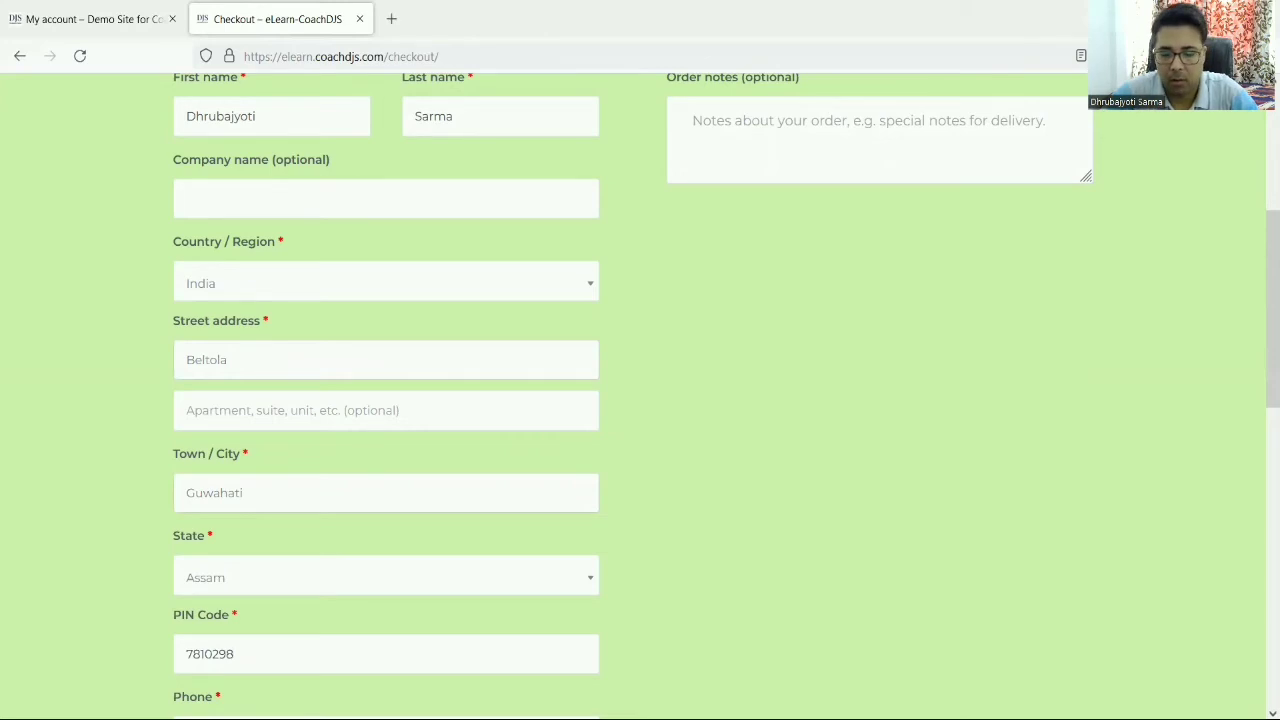
Replace the billing phone number with a different number and scroll to Your order
scroll(731, 437, up, 4)
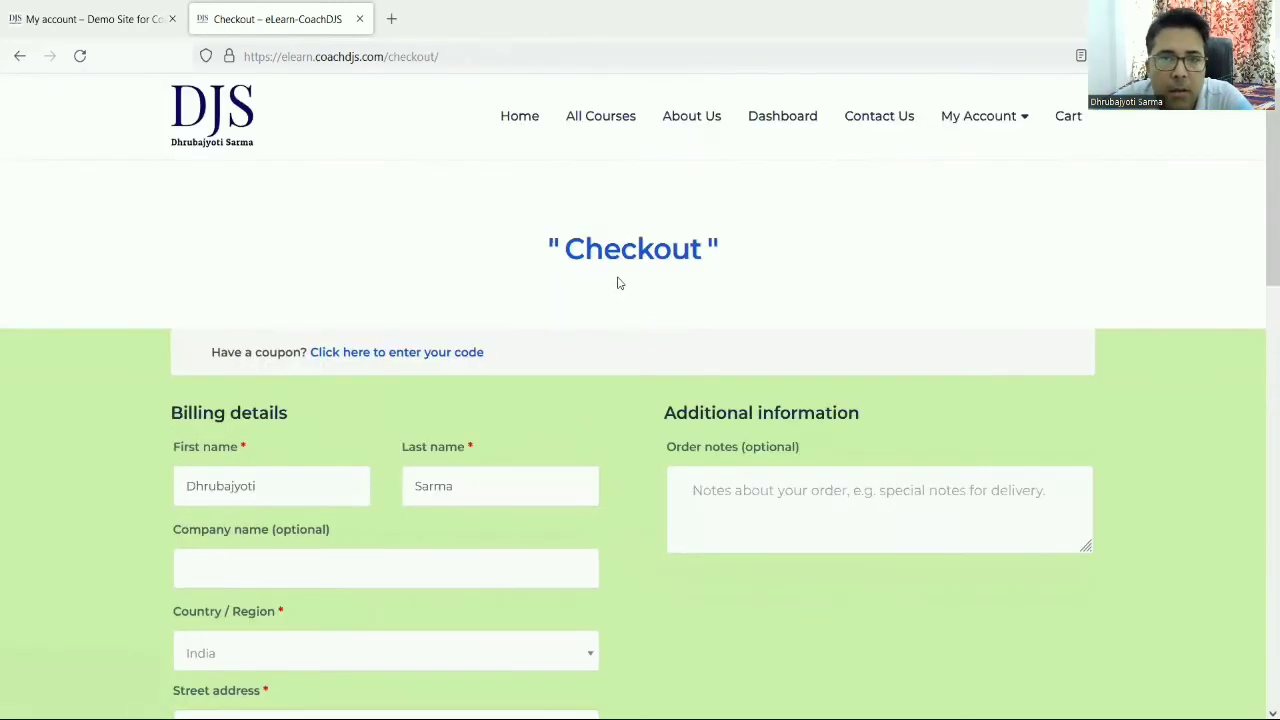
scroll(547, 453, down, 5)
scroll(547, 453, down, 3)
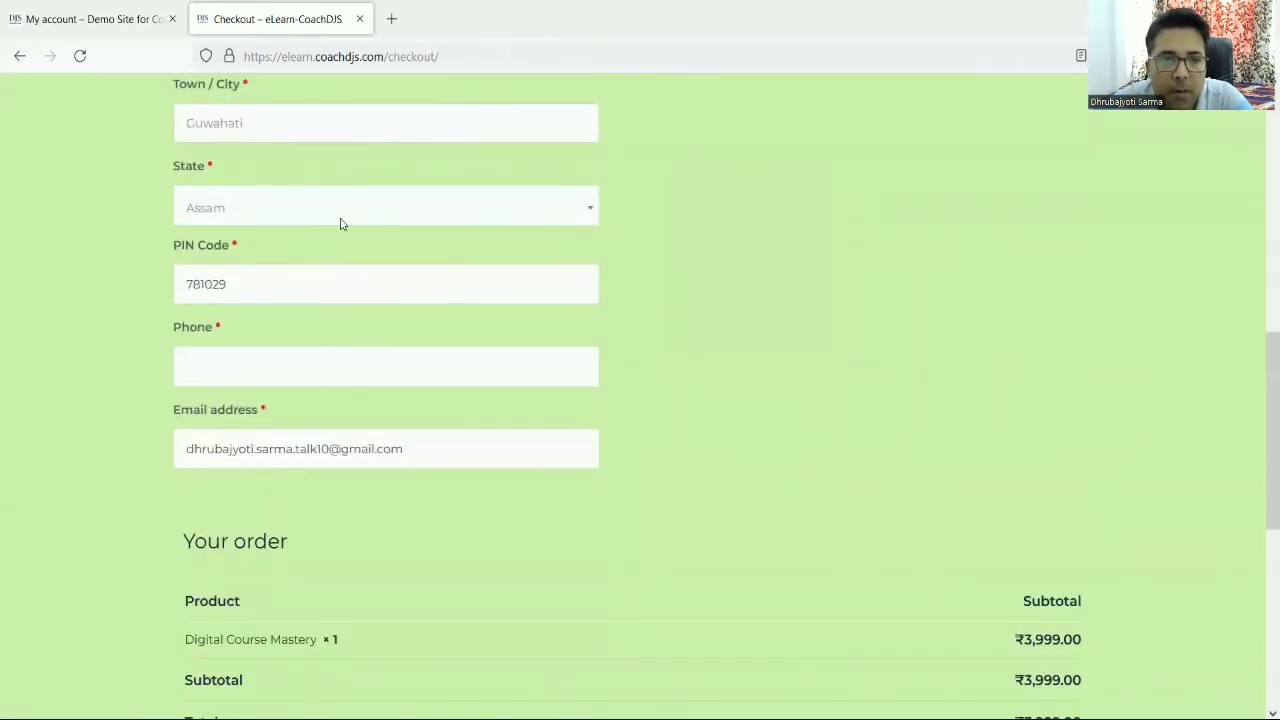
click(293, 365)
text(986485230)
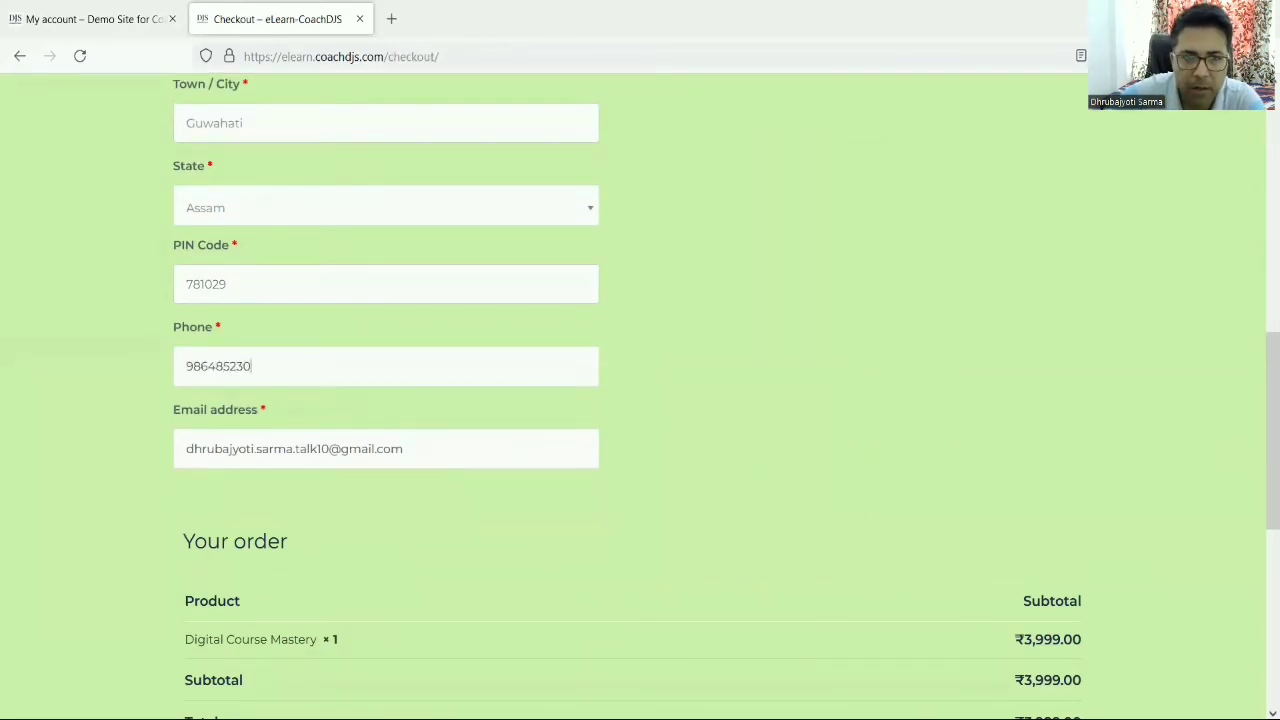
key(BackSpace)
key(BackSpace)
key(BackSpace)
key(BackSpace)
key(BackSpace)
key(BackSpace)
key(BackSpace)
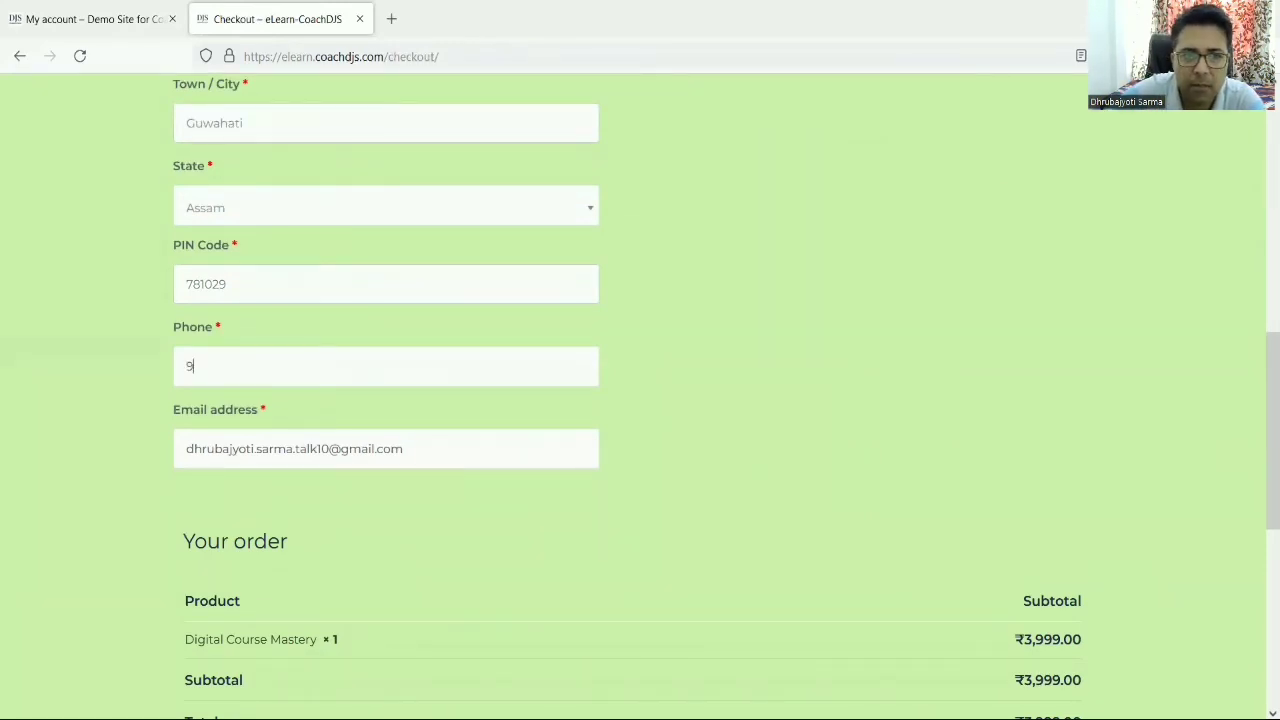
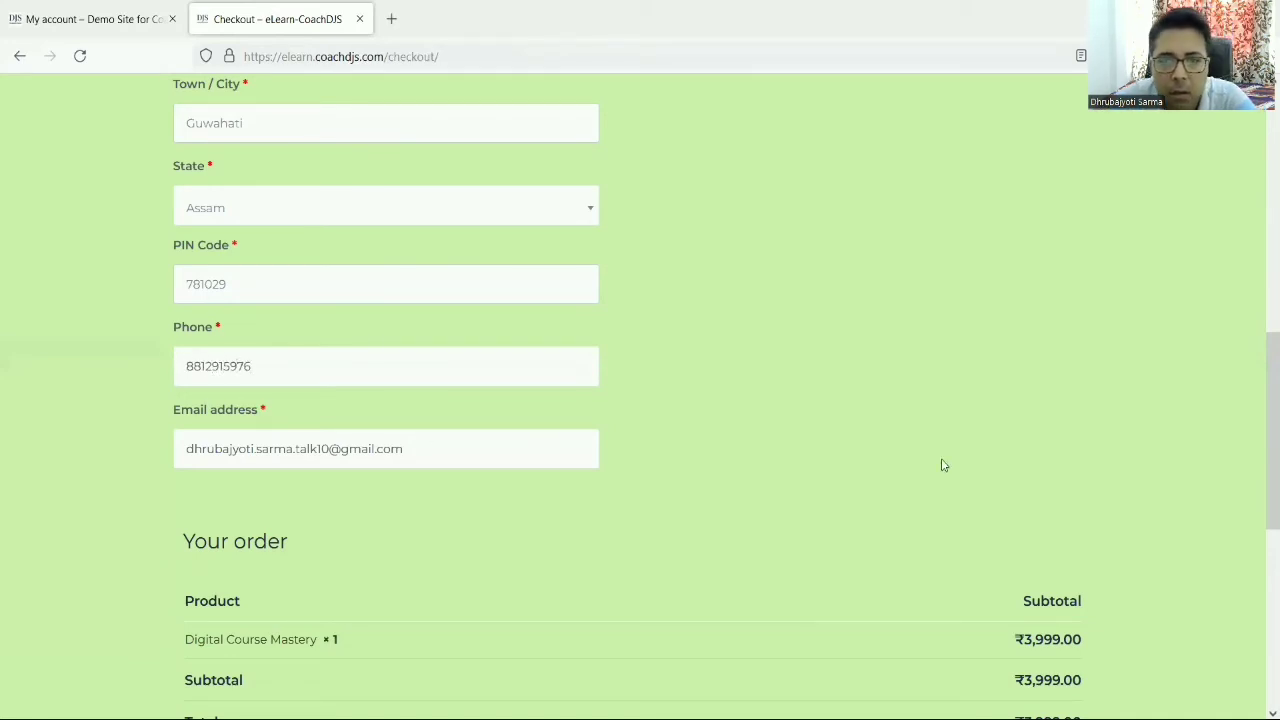
scroll(800, 430, down, 5)
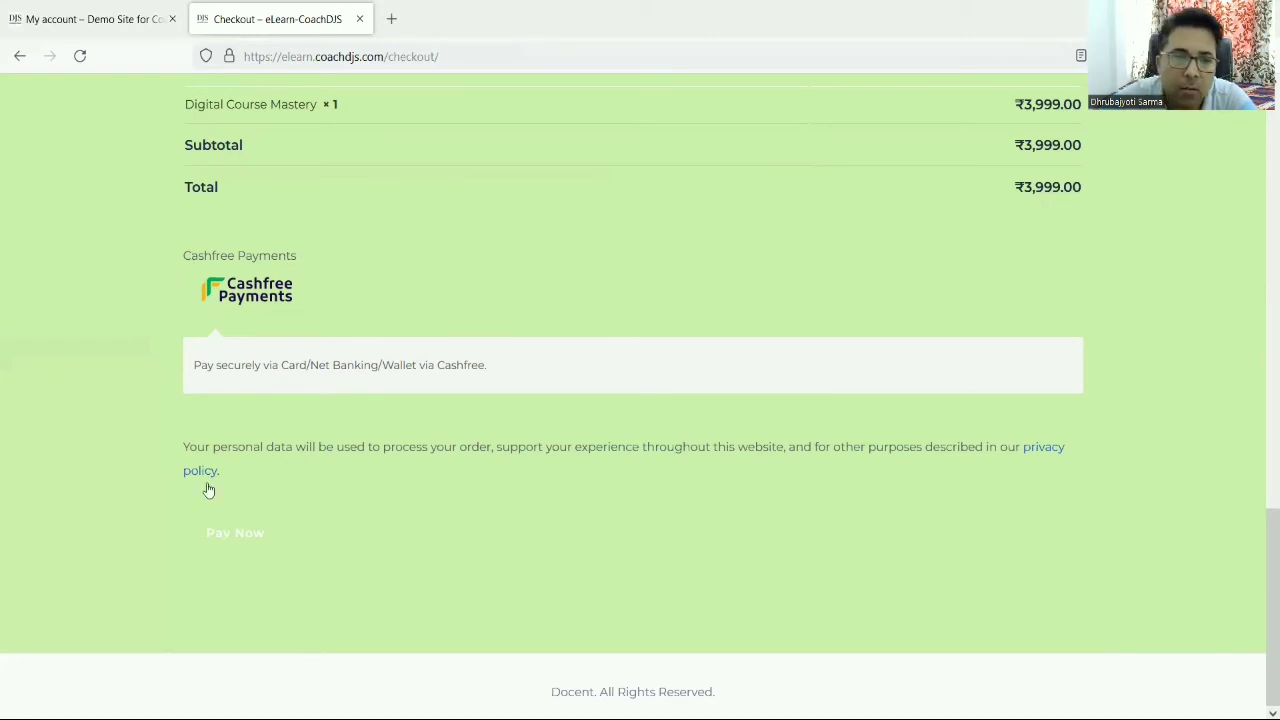
Click Pay Now to place order 260 and bring up Cashfree's ₹3999.00 payment window
click(222, 535)
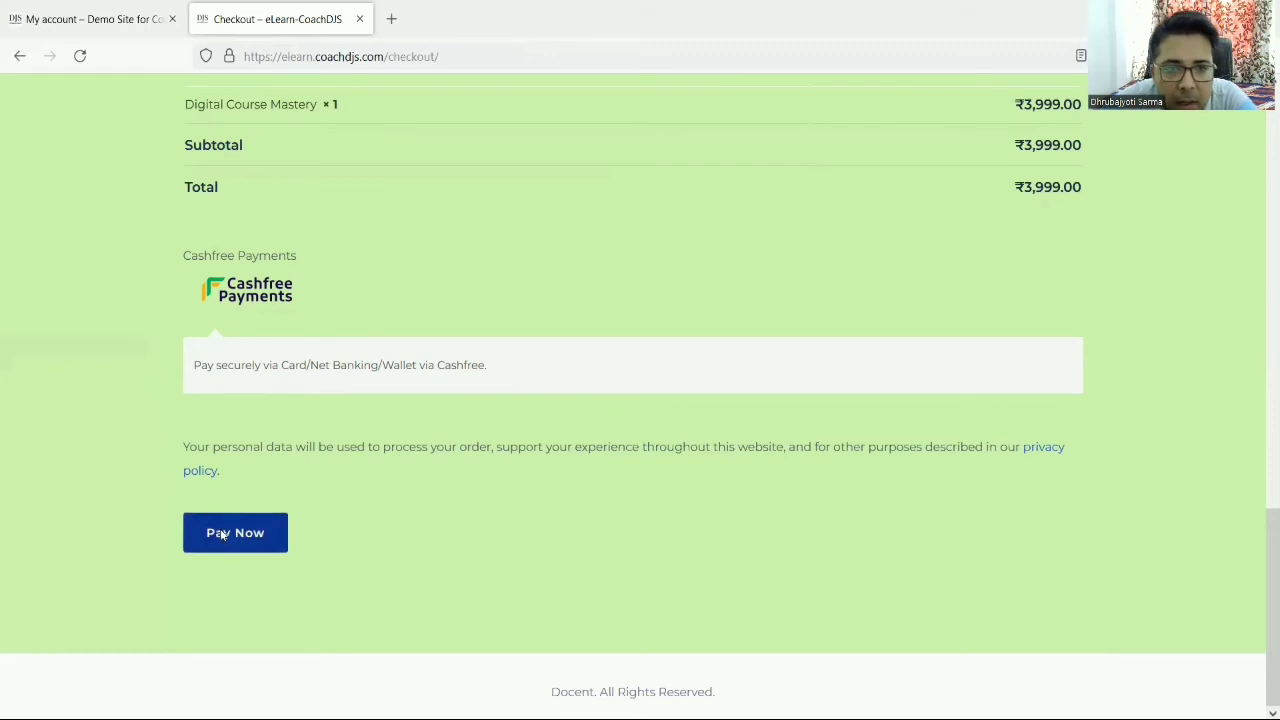
scroll(448, 558, up, 3)
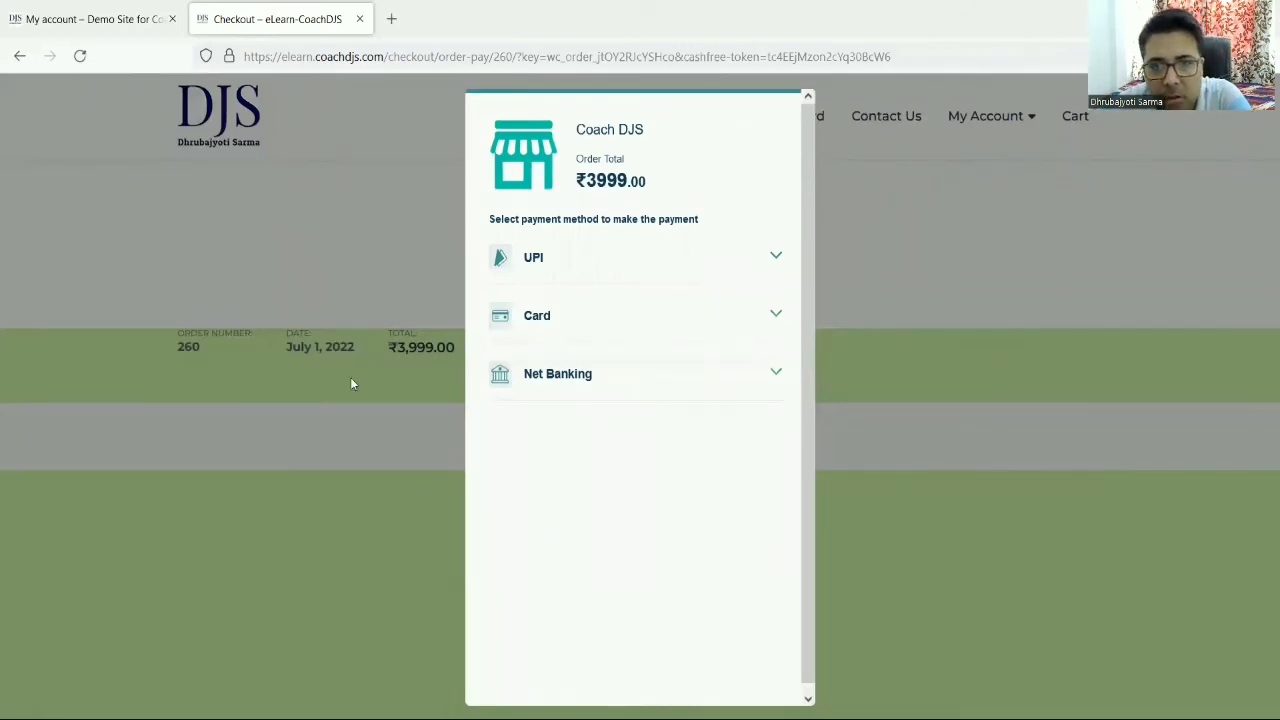
Expand the UPI payment options and view the UPI QR code option
click(578, 268)
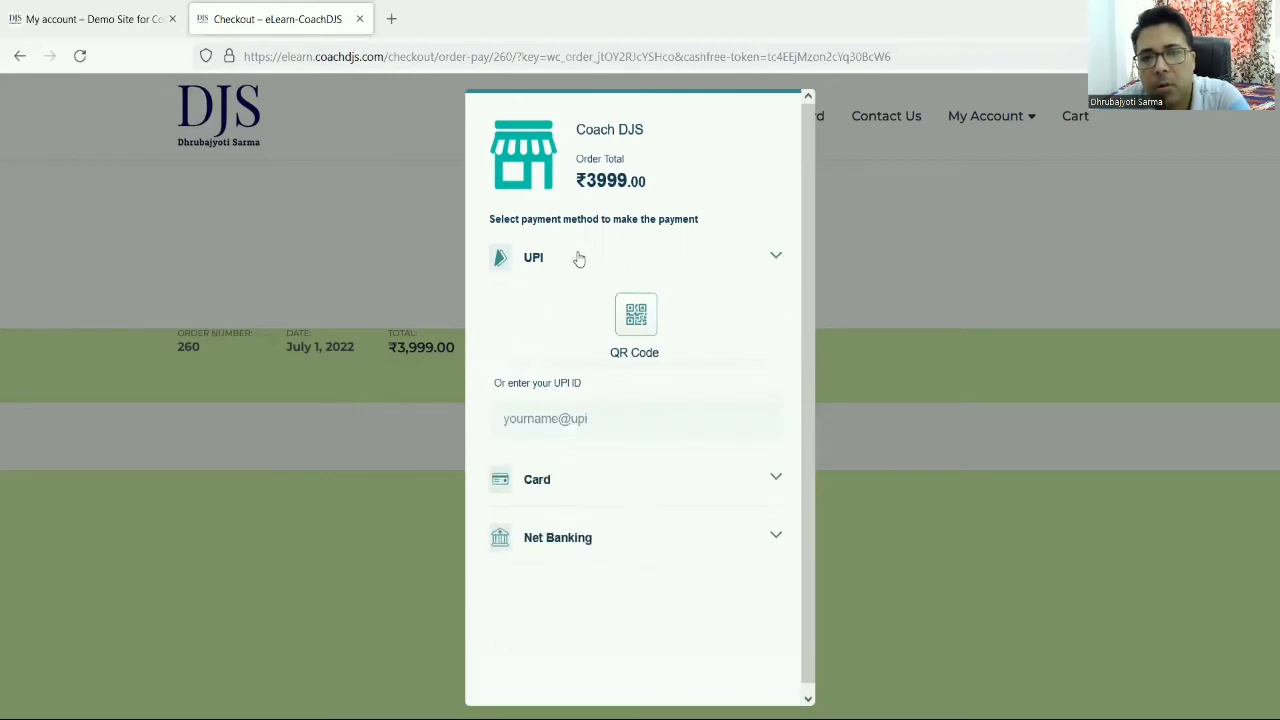
click(579, 258)
click(583, 265)
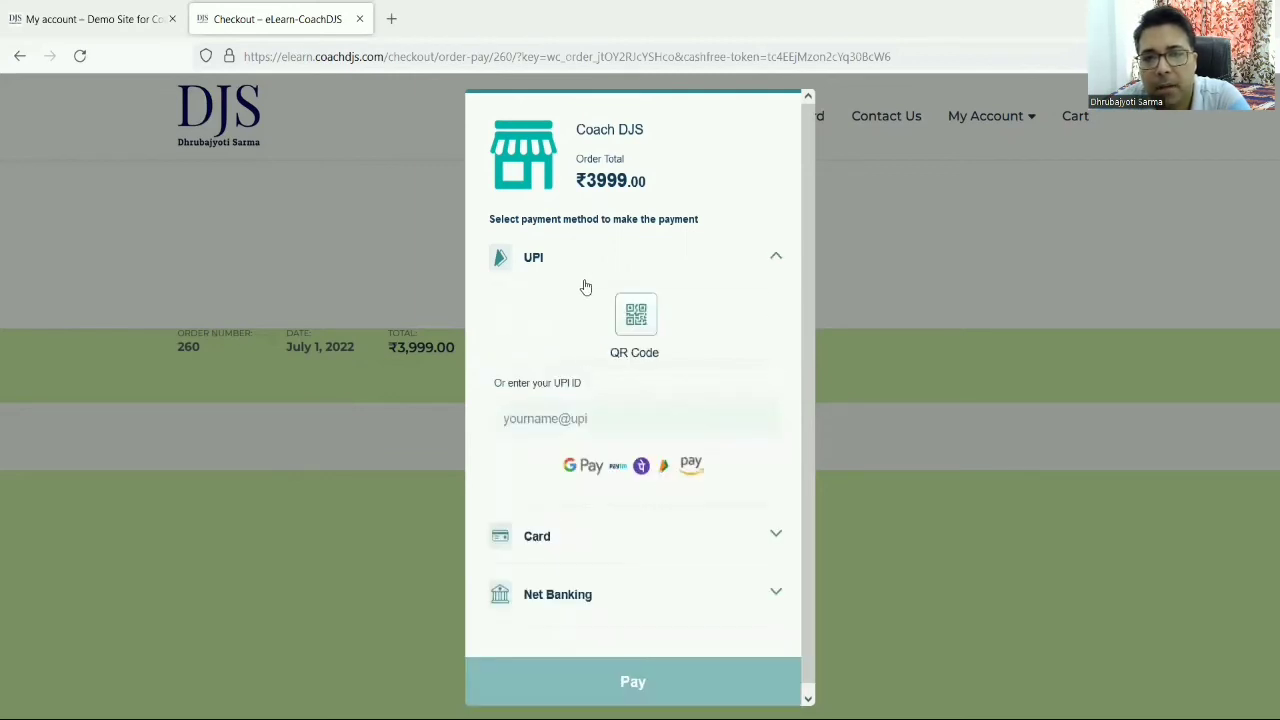
click(641, 364)
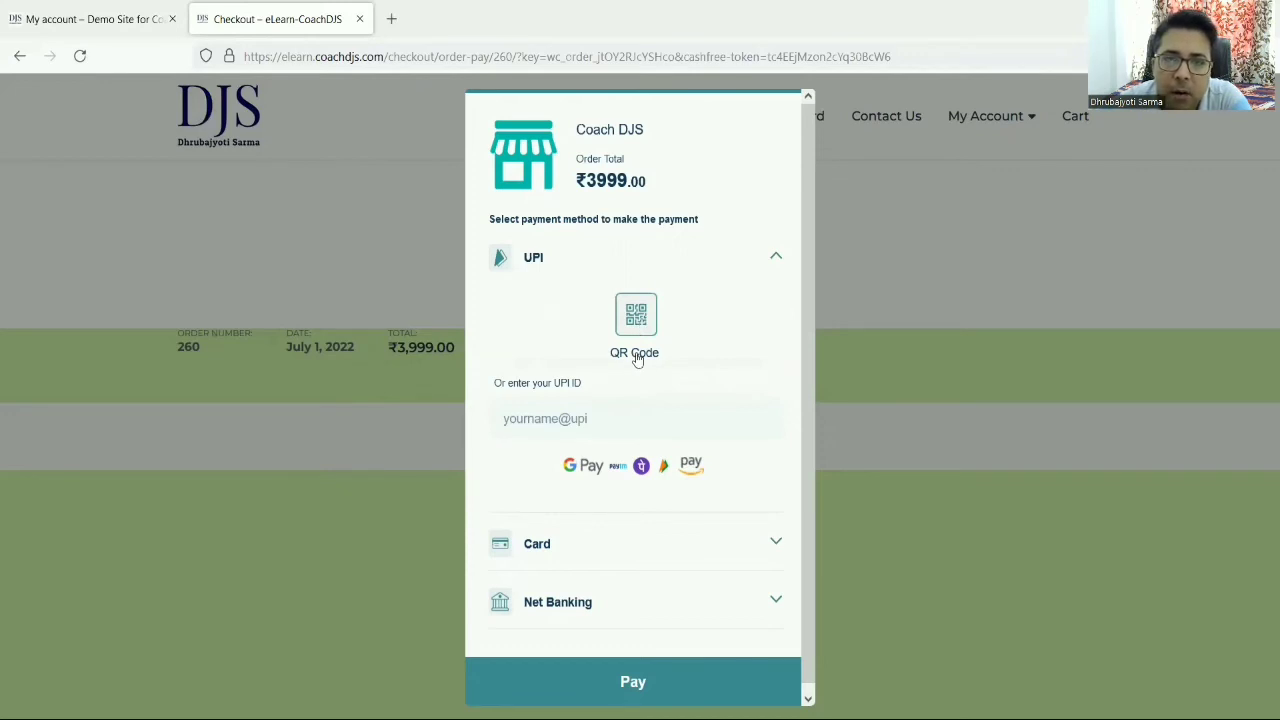
scroll(636, 362, down, 1)
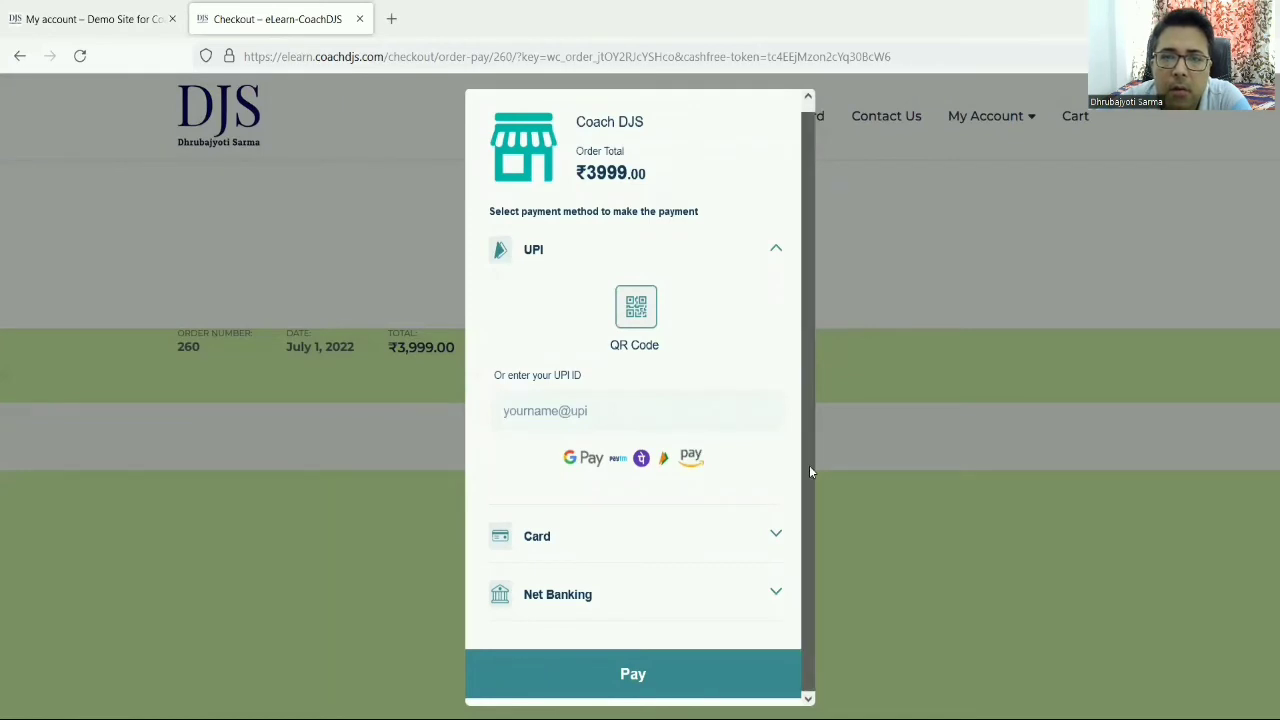
scroll(805, 435, up, 1)
Check the card fields, net banking banks and other-bank list, then close the payment window
click(592, 557)
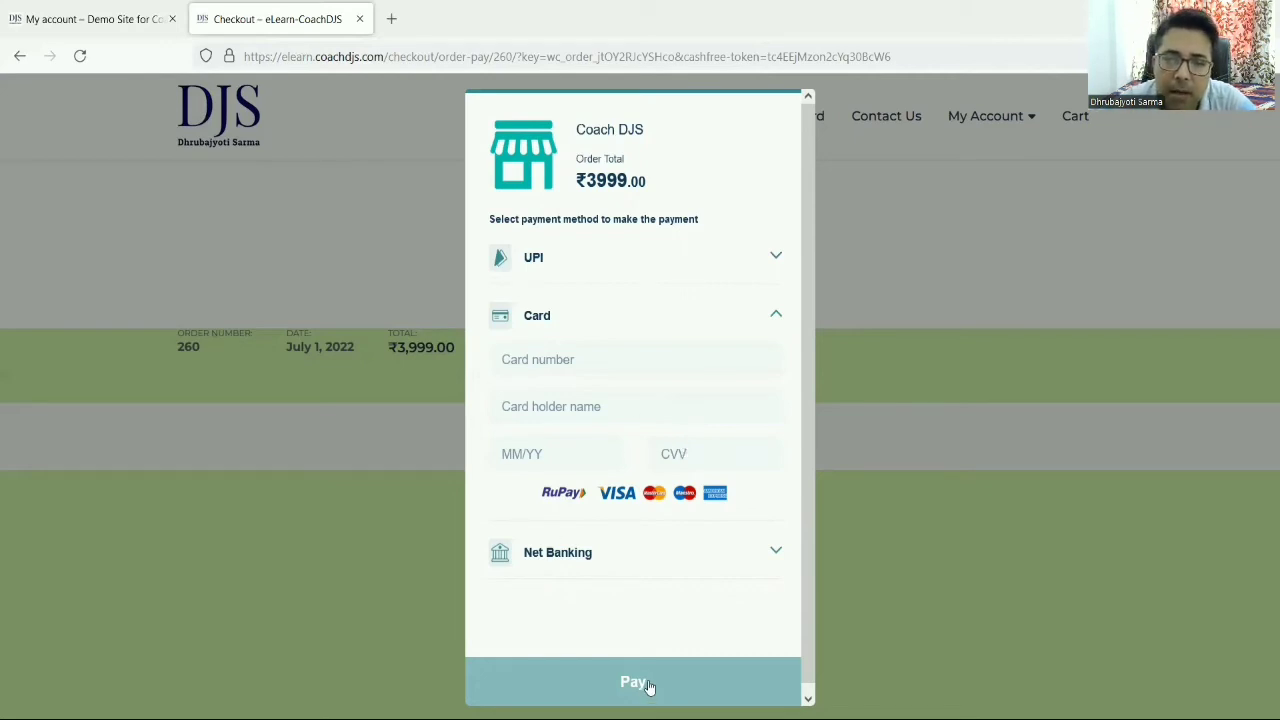
click(655, 563)
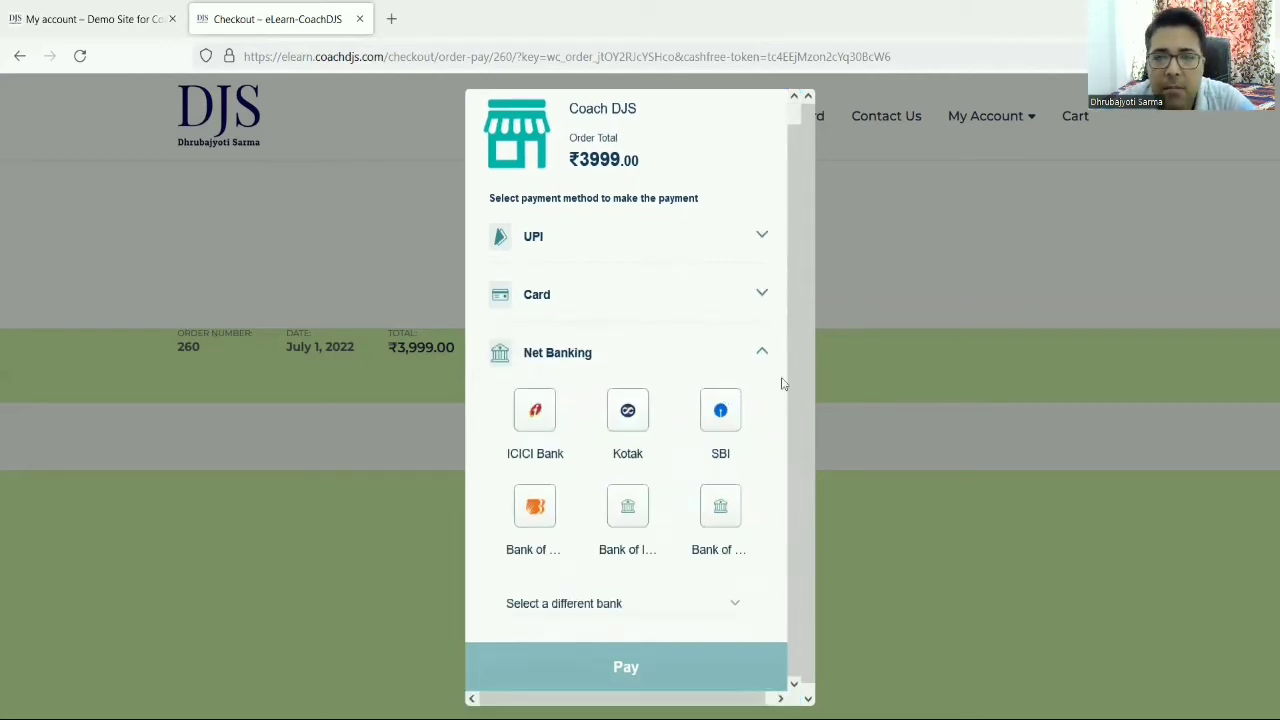
click(610, 604)
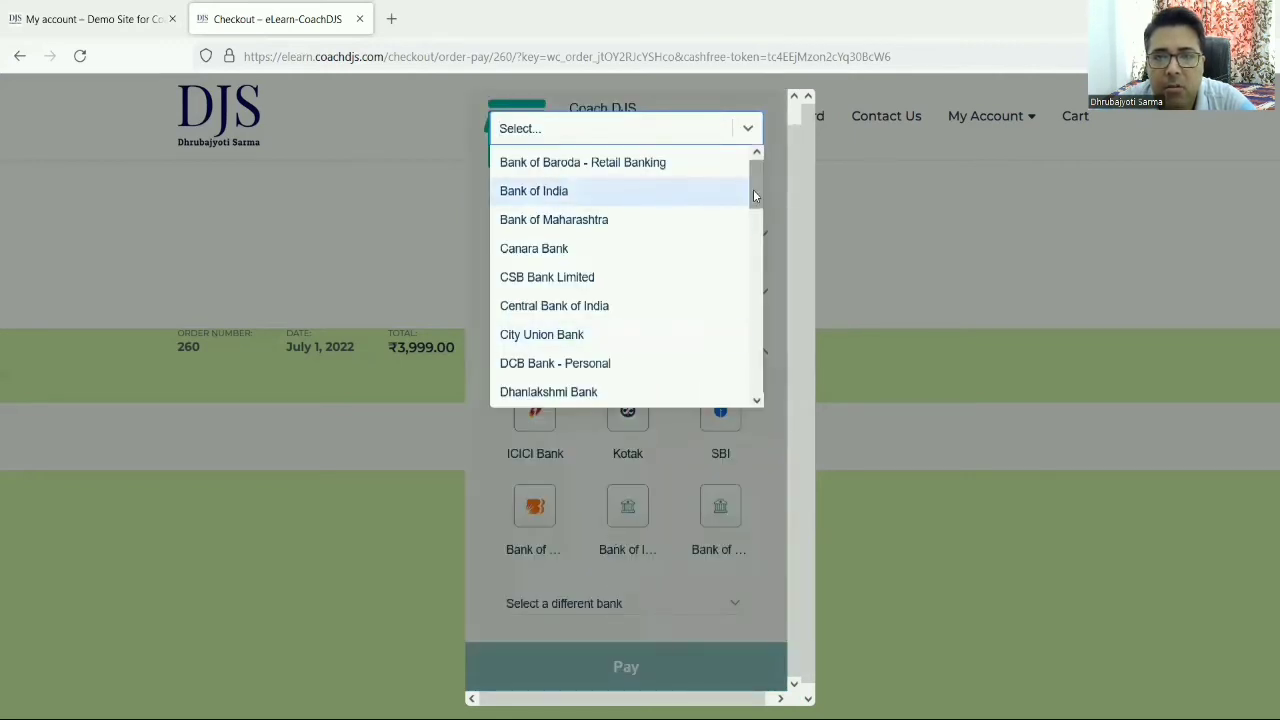
click(851, 204)
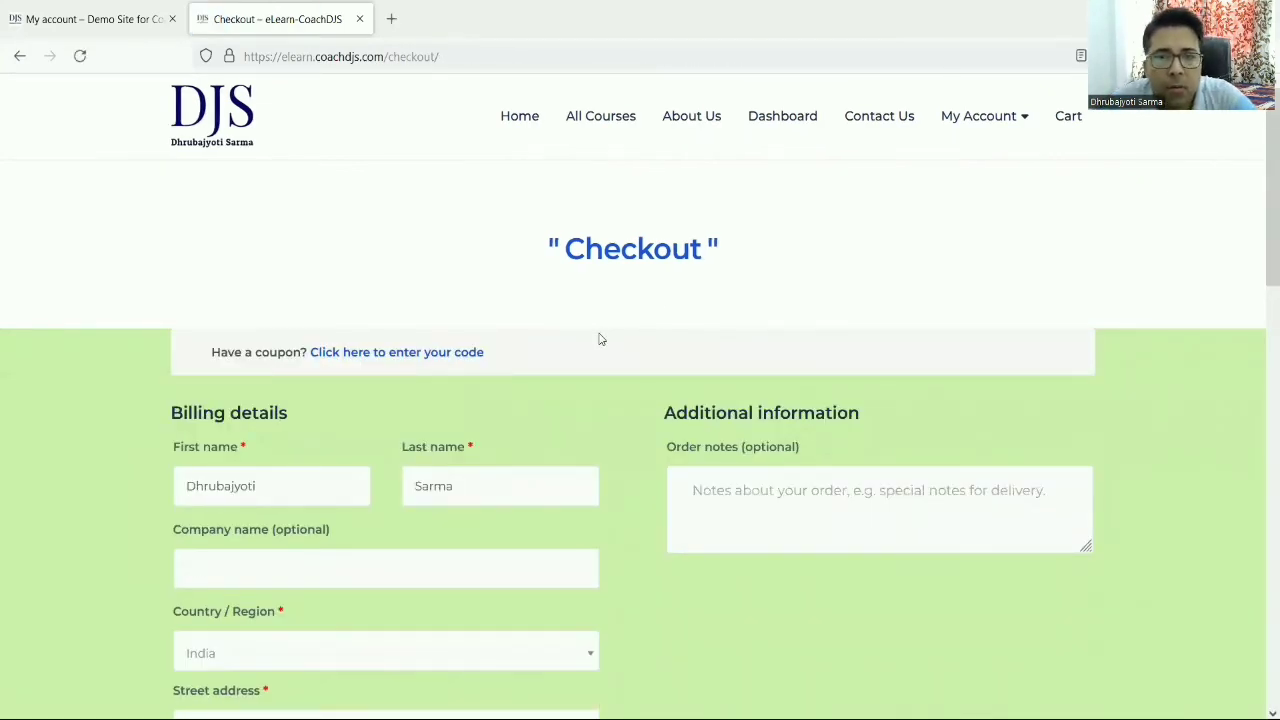
scroll(531, 531, down, 10)
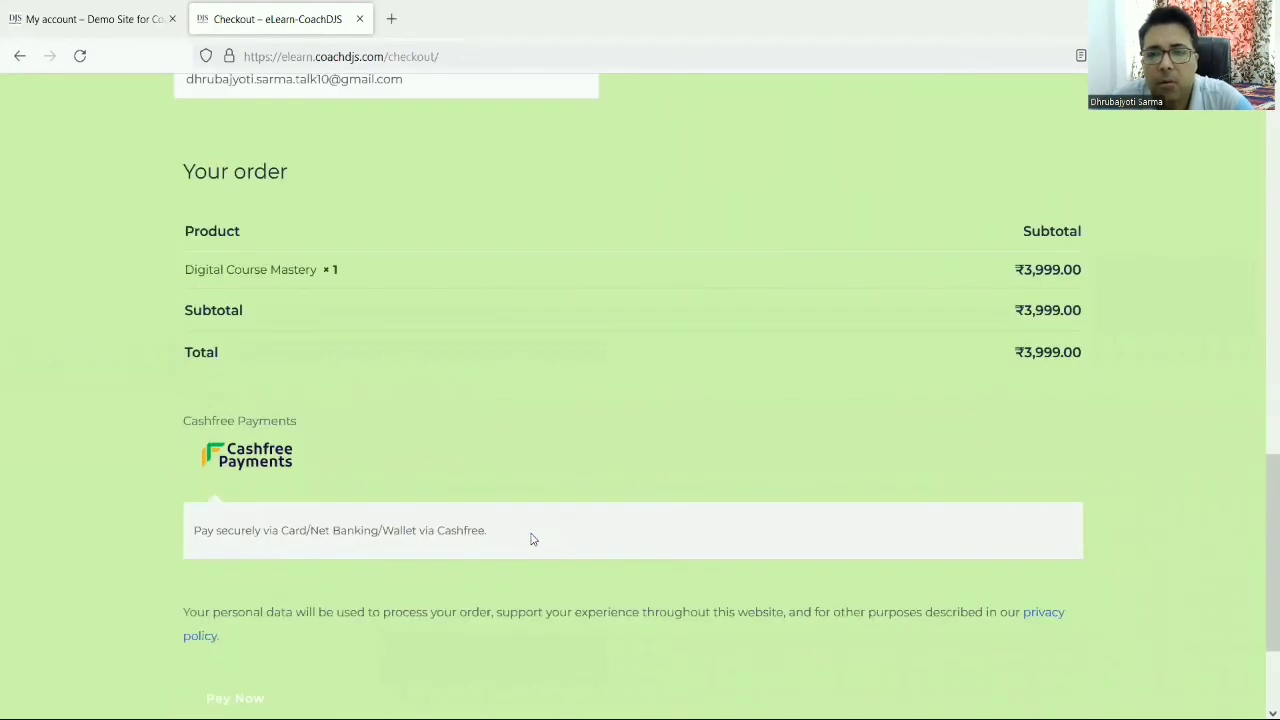
scroll(532, 538, down, 2)
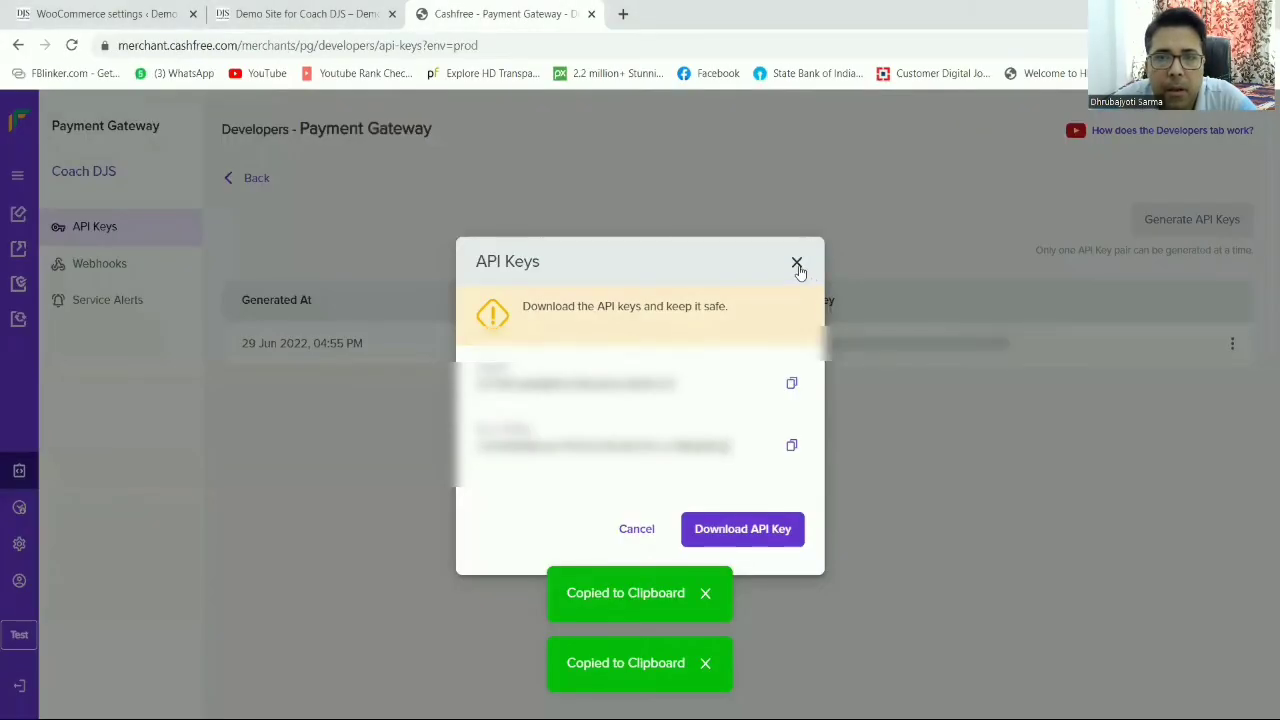
Close the API keys dialog, return to Developers, and go to the Payment Gateway dashboard
click(799, 267)
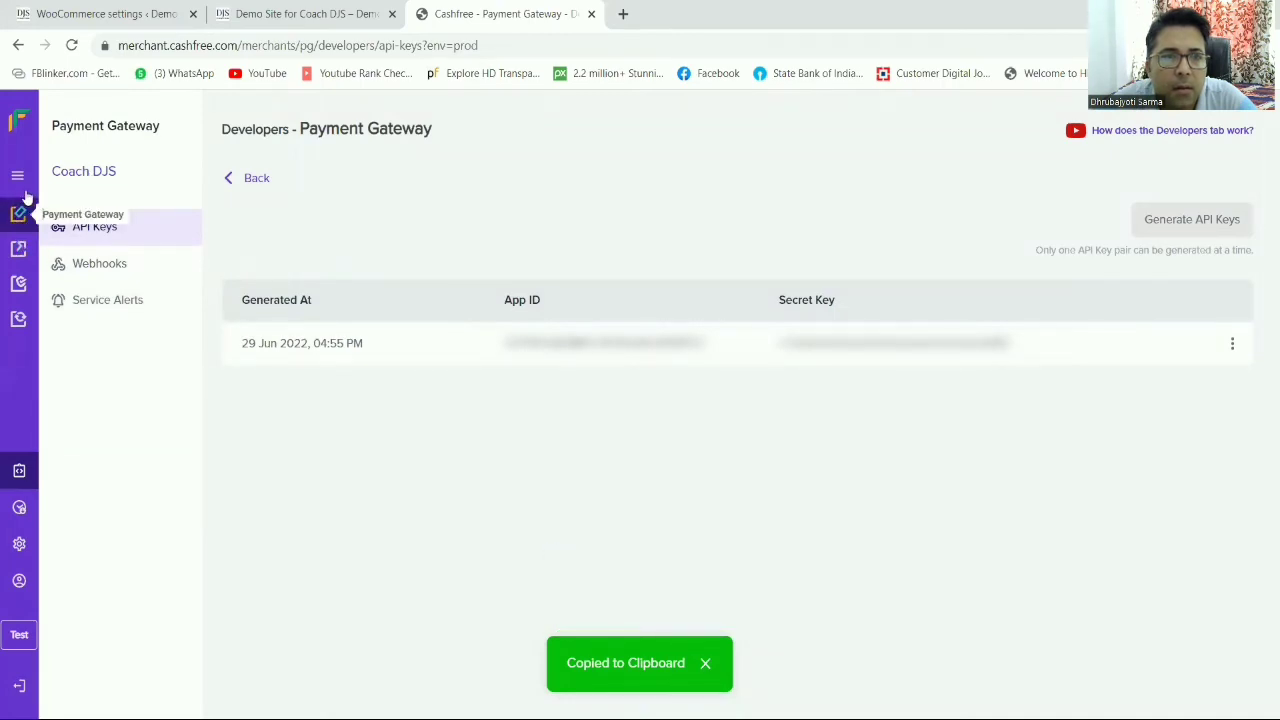
click(225, 183)
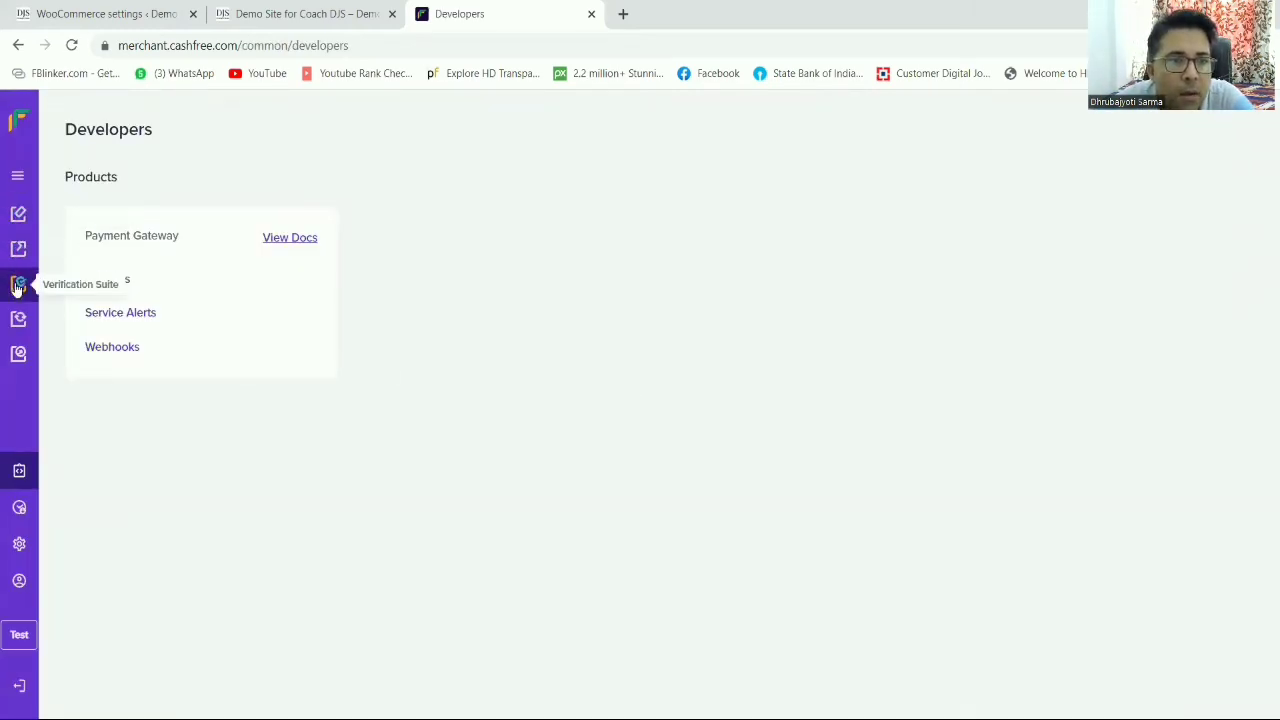
click(22, 215)
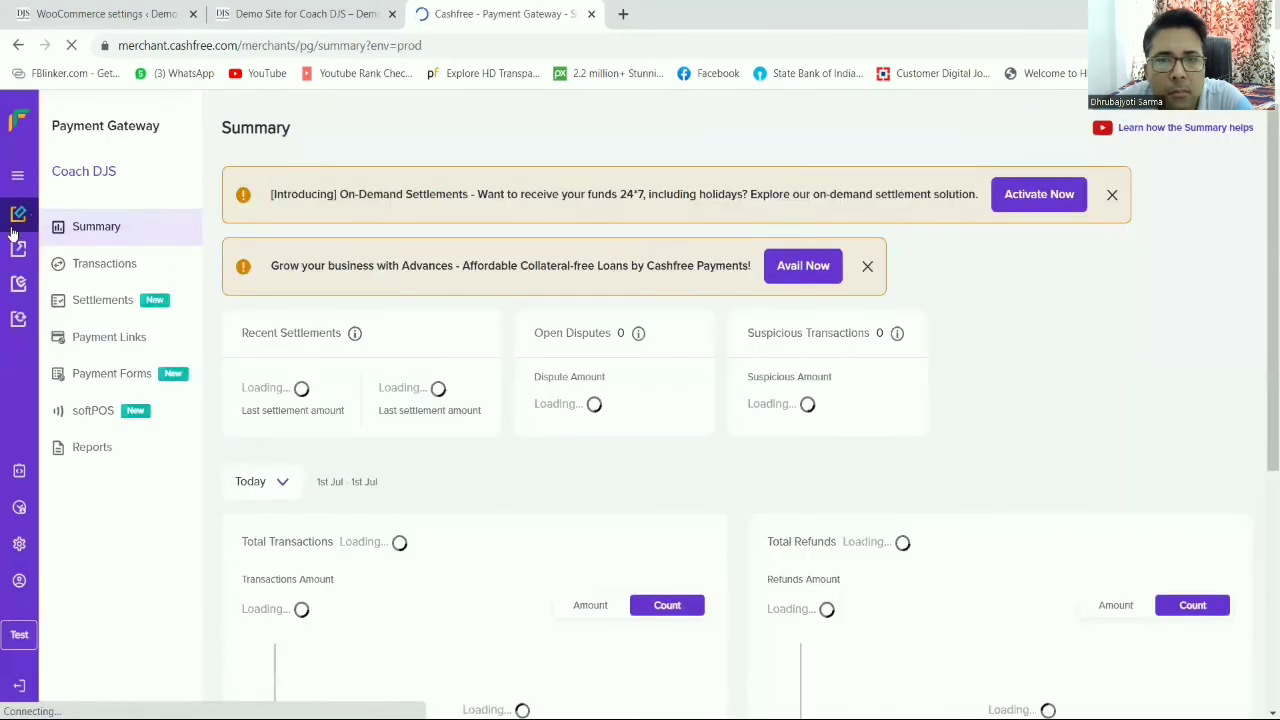
Show the Payment Gateway Transactions Orders list with the ₹3999.00 Active order
click(107, 270)
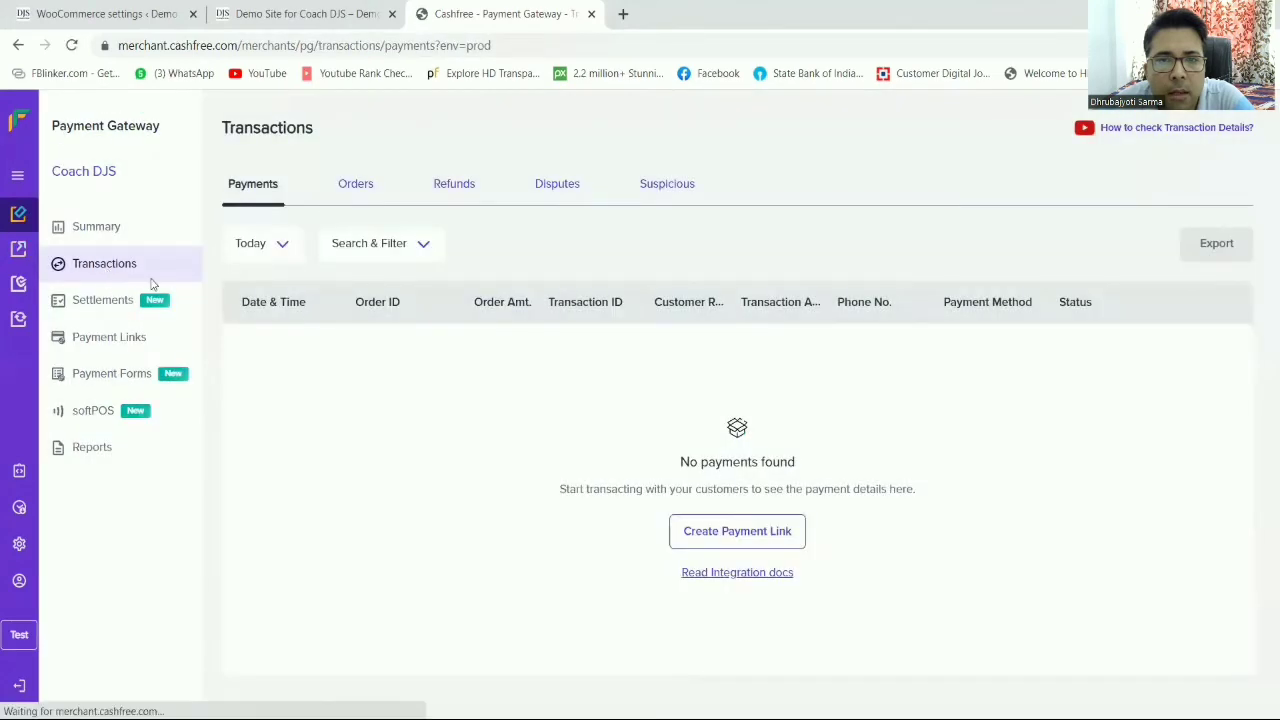
click(346, 190)
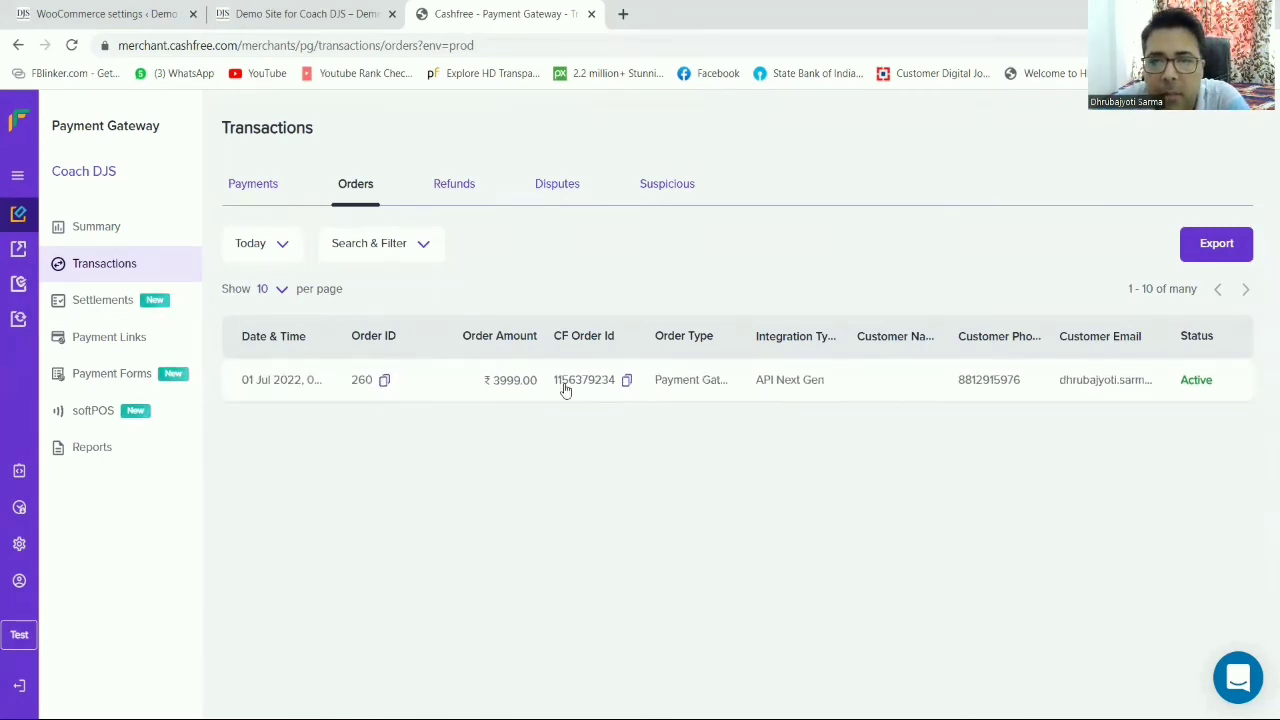
Check order 260's empty Payments section, then return to the WooCommerce settings tab
click(251, 380)
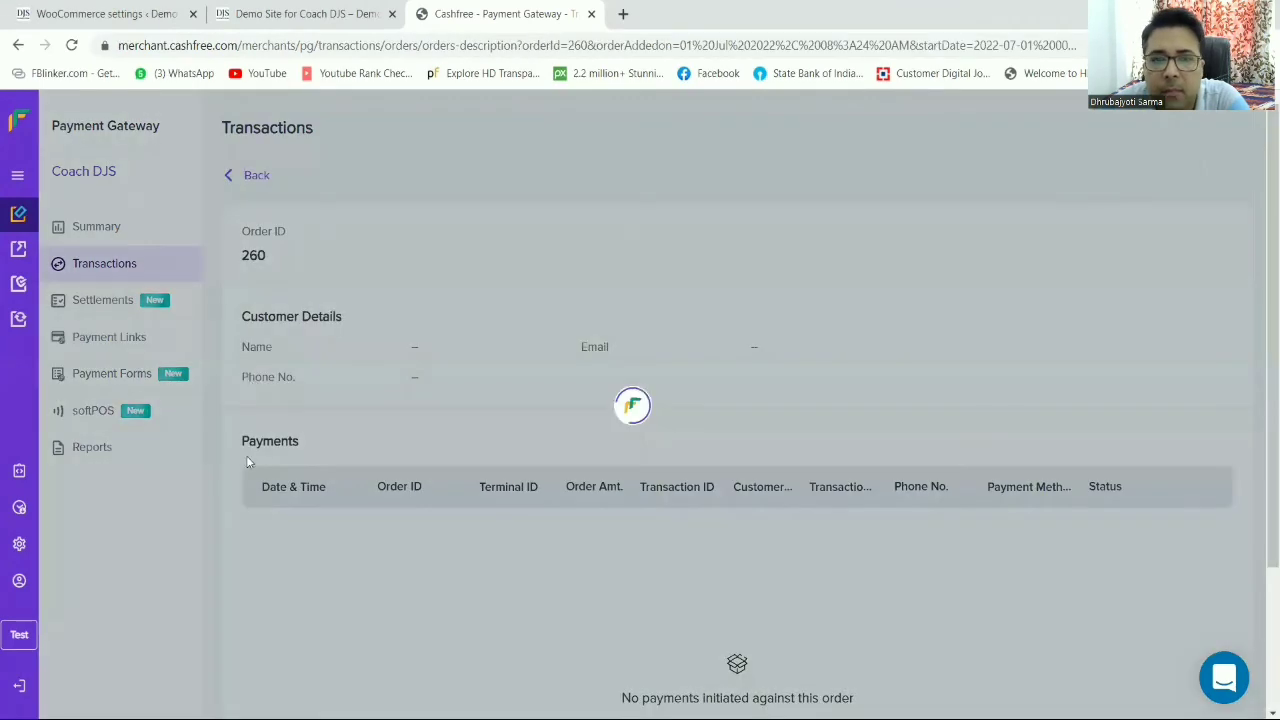
scroll(250, 463, down, 3)
scroll(490, 457, up, 3)
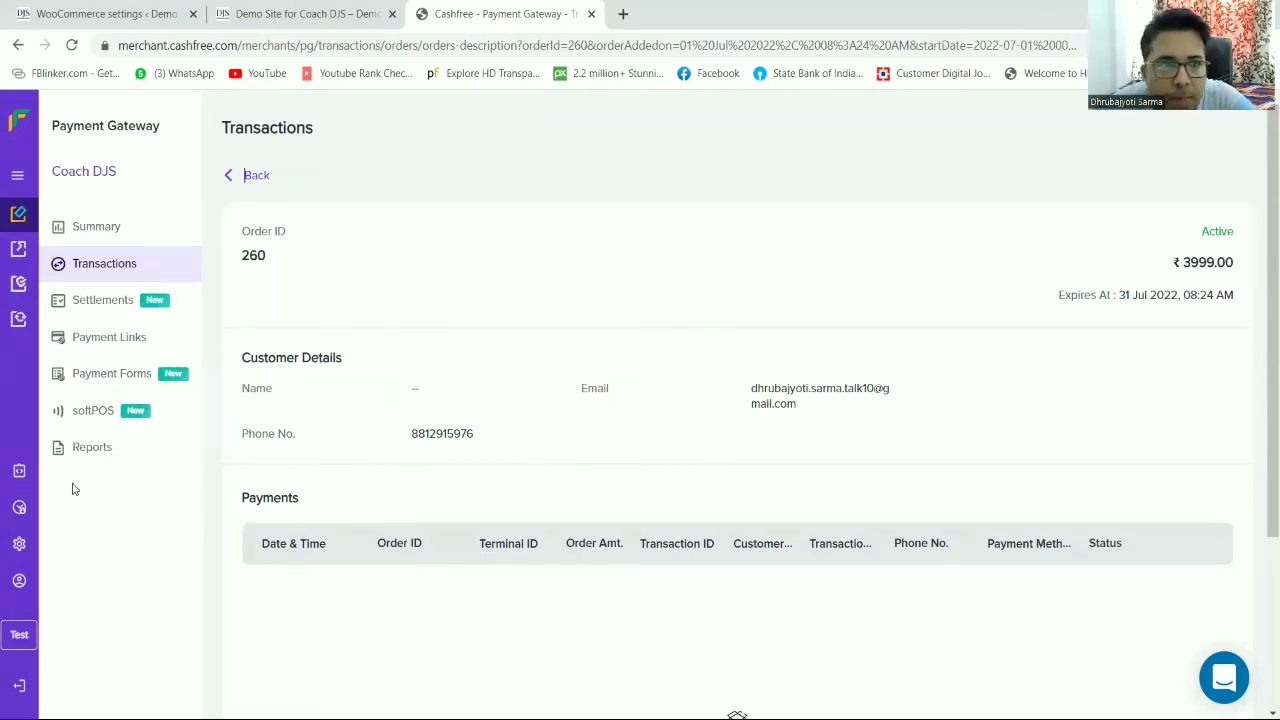
click(299, 10)
click(141, 10)
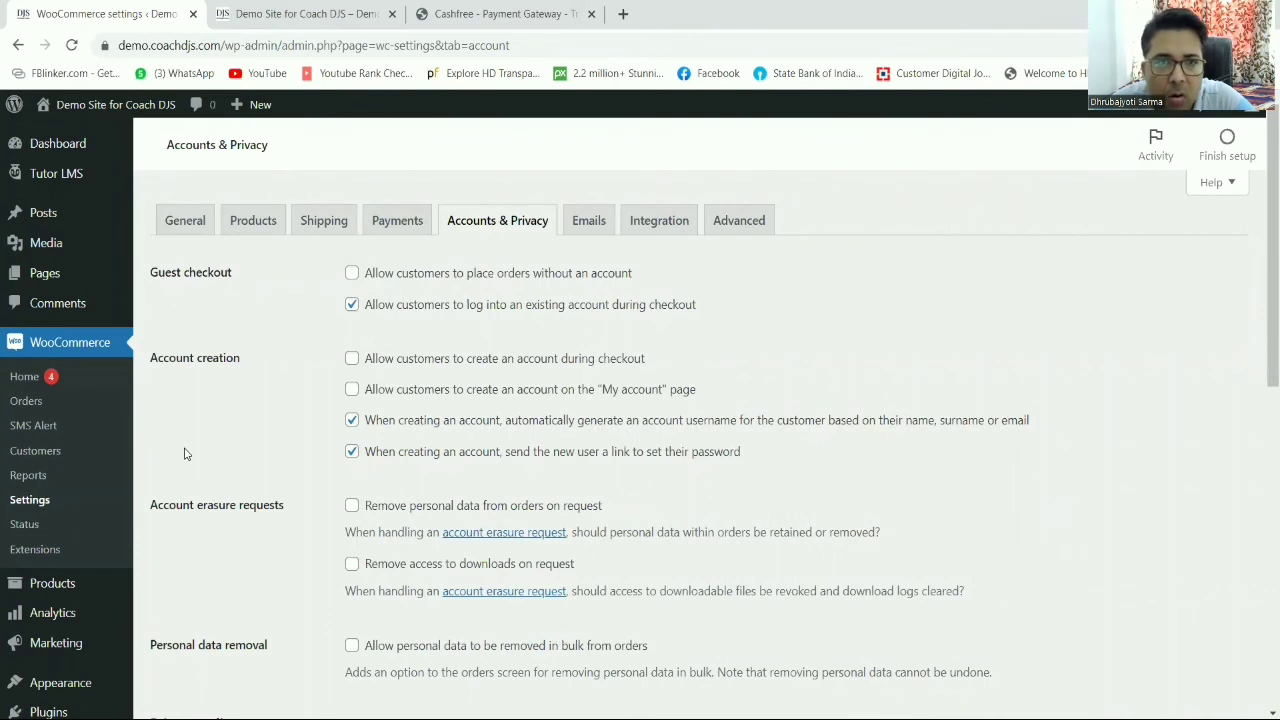
Show WooCommerce's General settings with the store address and all-countries selling
click(173, 222)
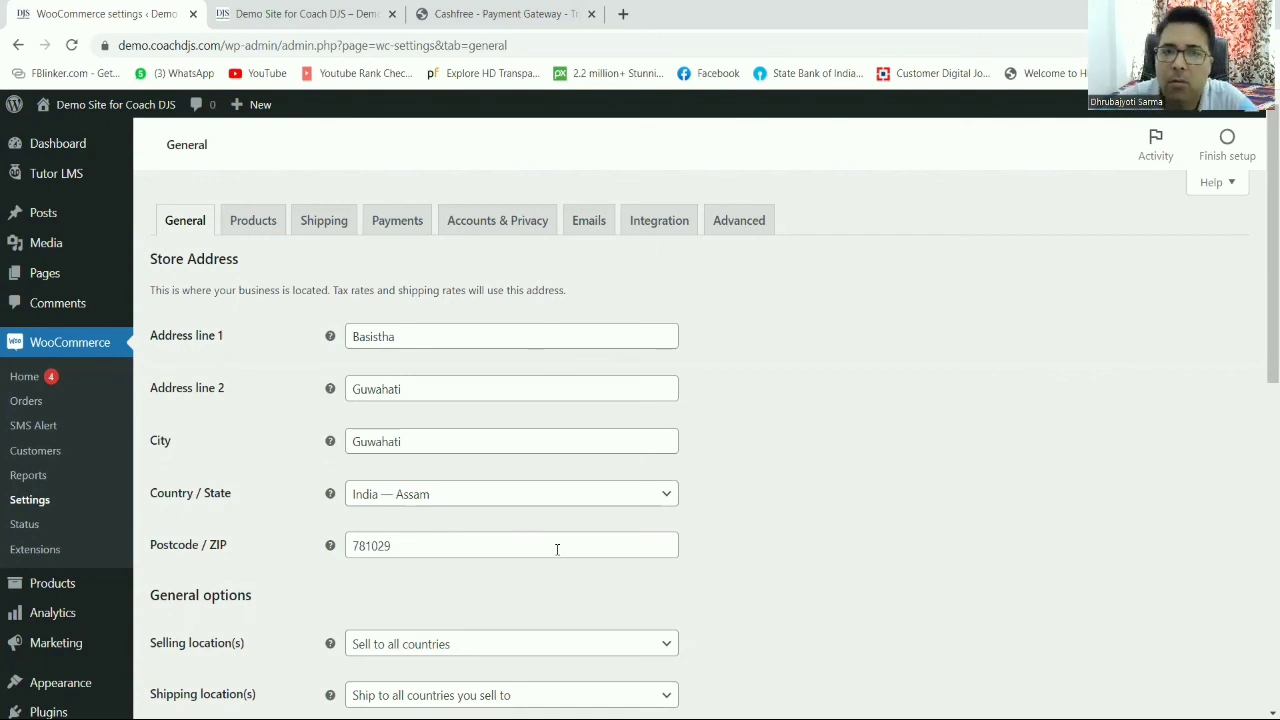
Return to the Cashfree - Payment Gateway tab showing the ₹3999.00 order details
click(505, 13)
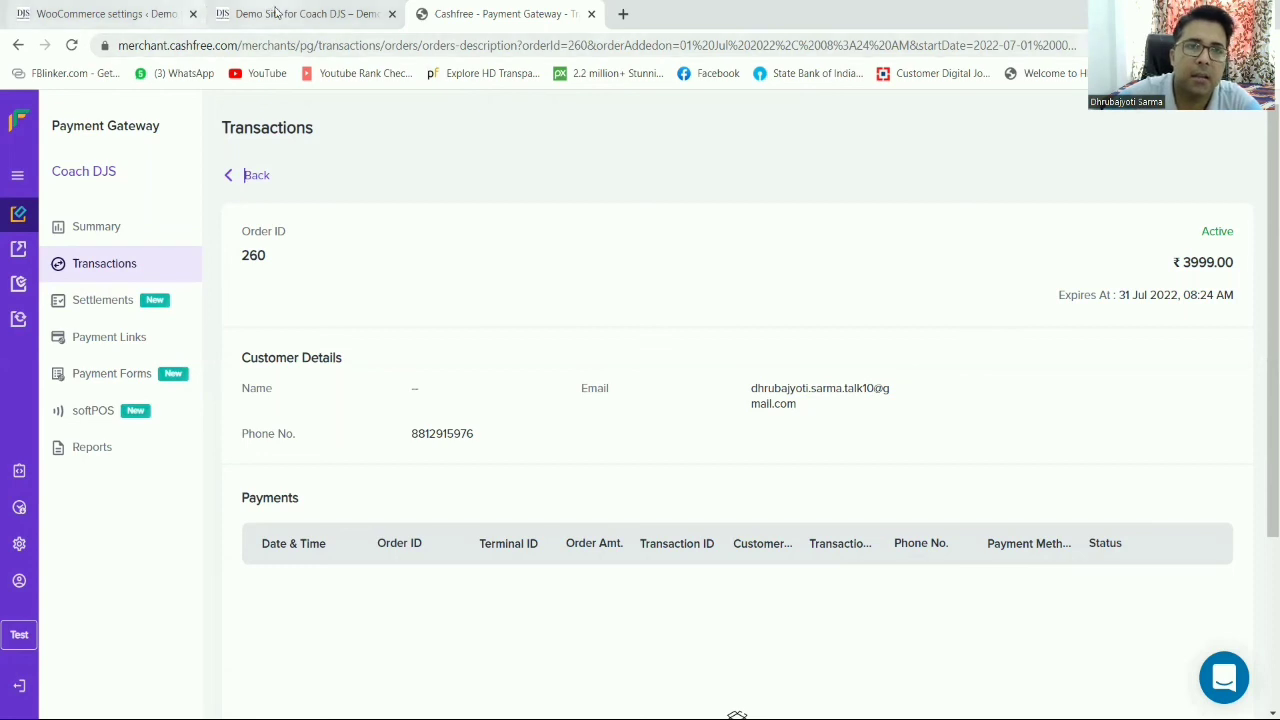
Switch to the demo site's homepage browser tab
click(268, 12)
Move from the WooCommerce settings tab back to the 'Online Courses by Coach DJS' homepage
click(143, 10)
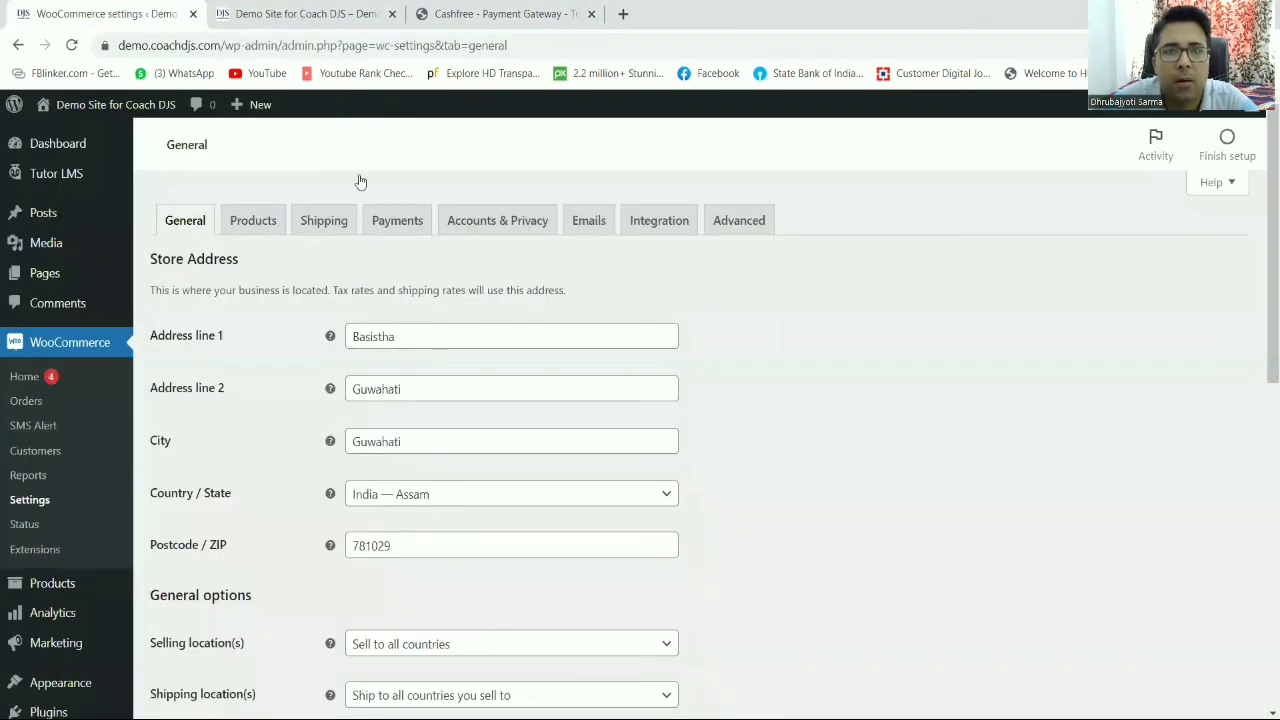
key(ctrl+Tab)
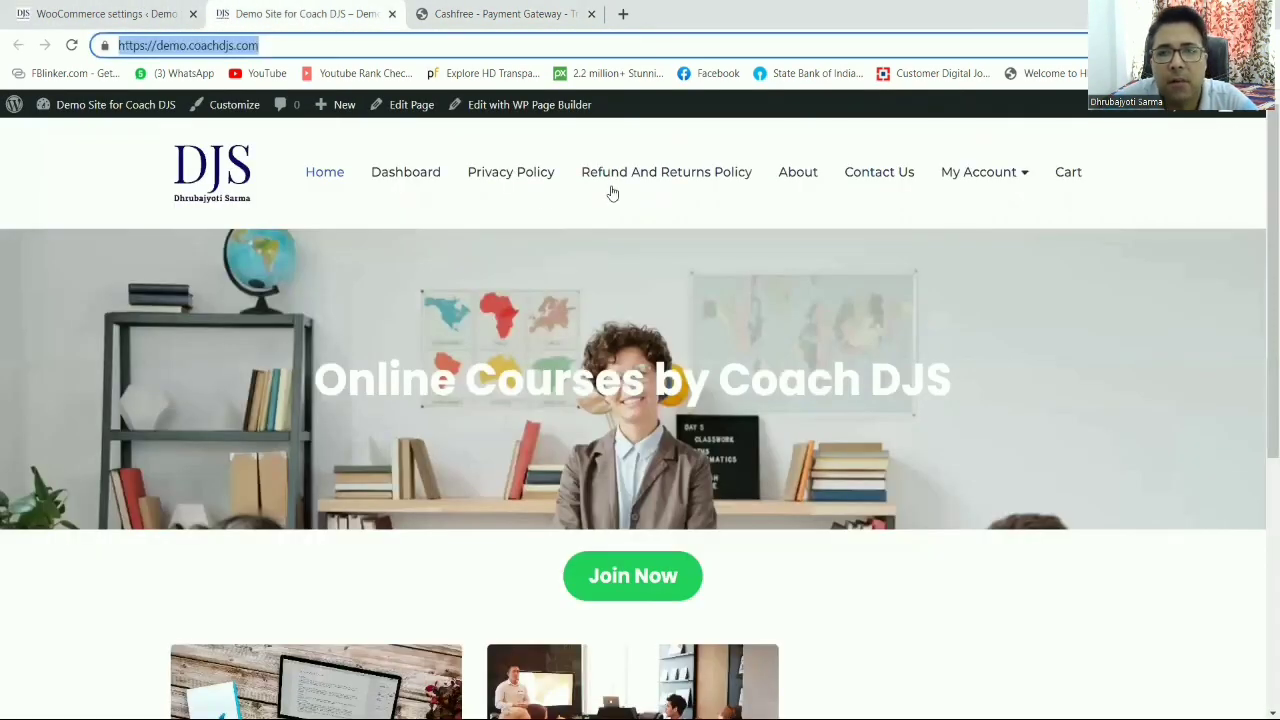